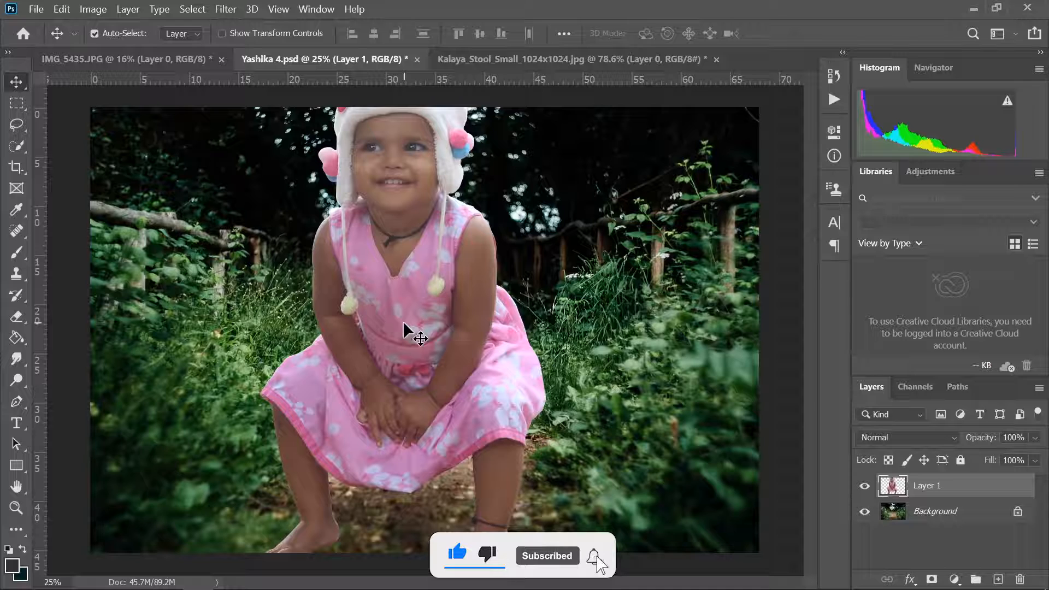
- Scale the child cutout on Layer 1 to 40.74% and place it on the middle of the forest path
{"action": "key", "text": "ctrl+t"}
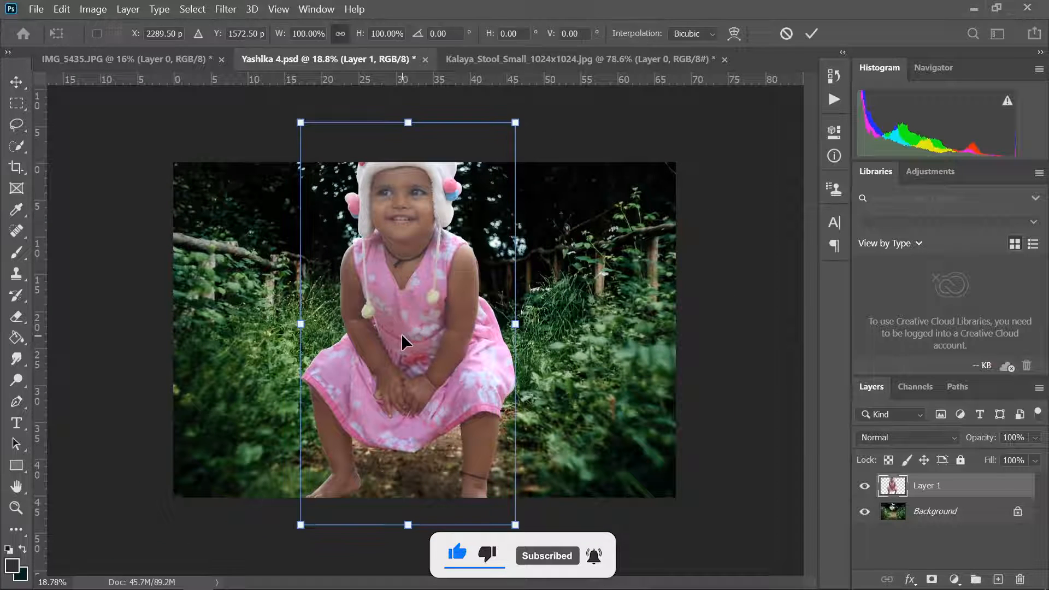
{"action": "left_click_drag", "start_coordinate": [515, 525], "coordinate": [419, 453]}
{"action": "left_click_drag", "start_coordinate": [432, 378], "coordinate": [449, 406]}
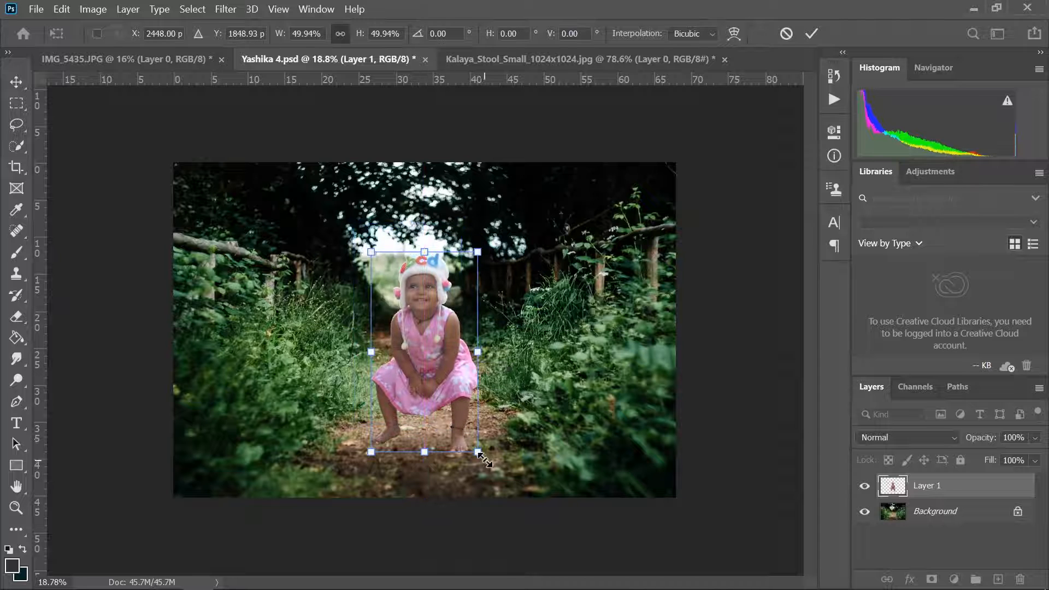
{"action": "left_click_drag", "start_coordinate": [479, 456], "coordinate": [467, 443]}
{"action": "left_click_drag", "start_coordinate": [451, 371], "coordinate": [450, 364]}
{"action": "key", "text": "Return"}
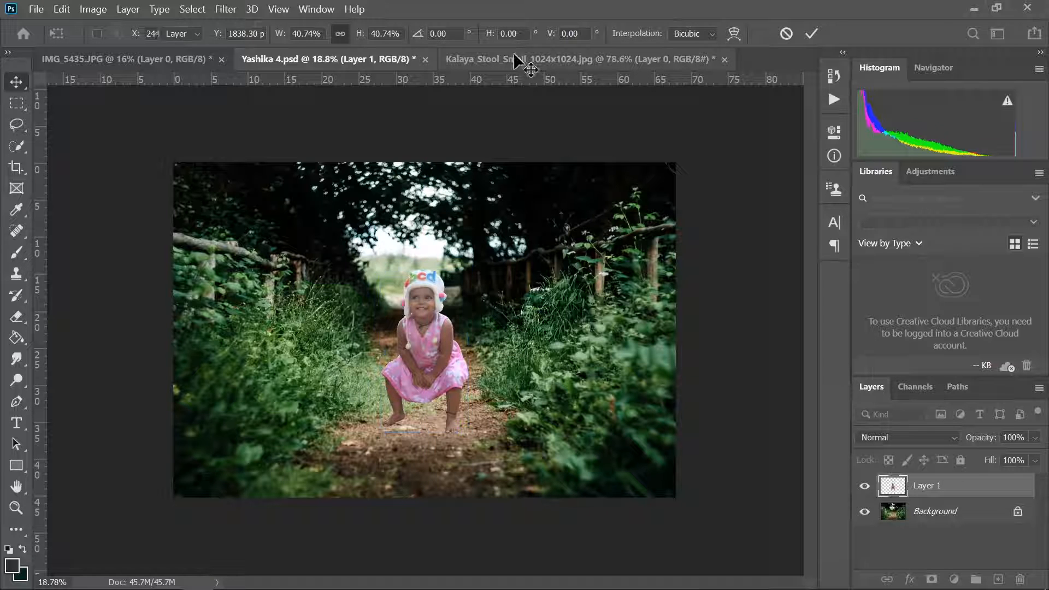
- Bring the stool from the Kalaya_Stool image into the forest composite, below Layer 1, and position it under the child
{"action": "left_click", "coordinate": [465, 59]}
{"action": "left_click_drag", "start_coordinate": [445, 271], "coordinate": [435, 401]}
{"action": "left_click_drag", "start_coordinate": [980, 498], "coordinate": [972, 524]}
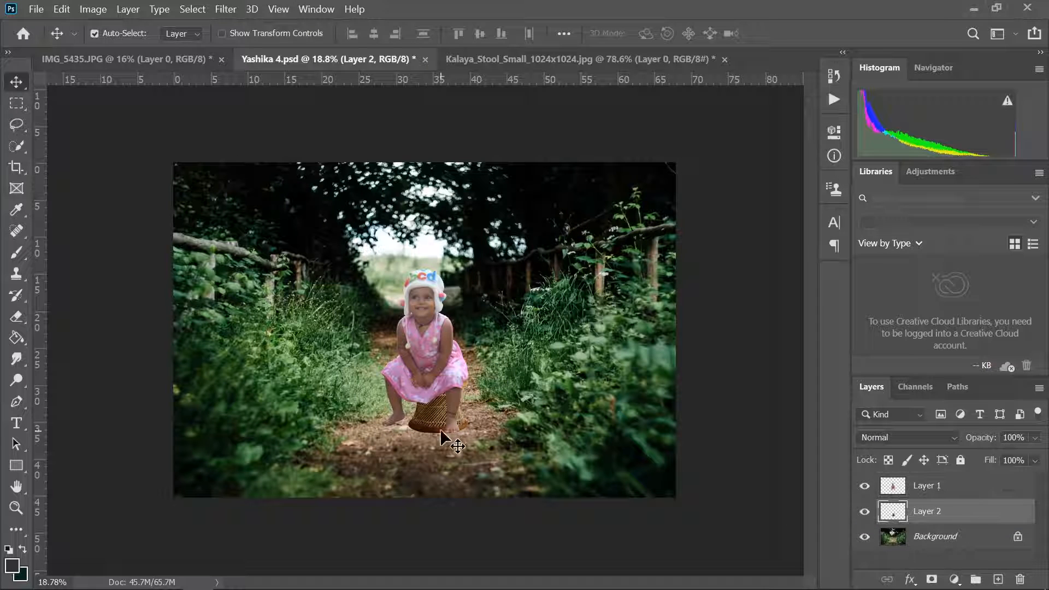
{"action": "left_click_drag", "start_coordinate": [440, 428], "coordinate": [436, 407]}
- Add a layer mask to both Layer 1 and Layer 2
{"action": "left_click", "coordinate": [939, 492]}
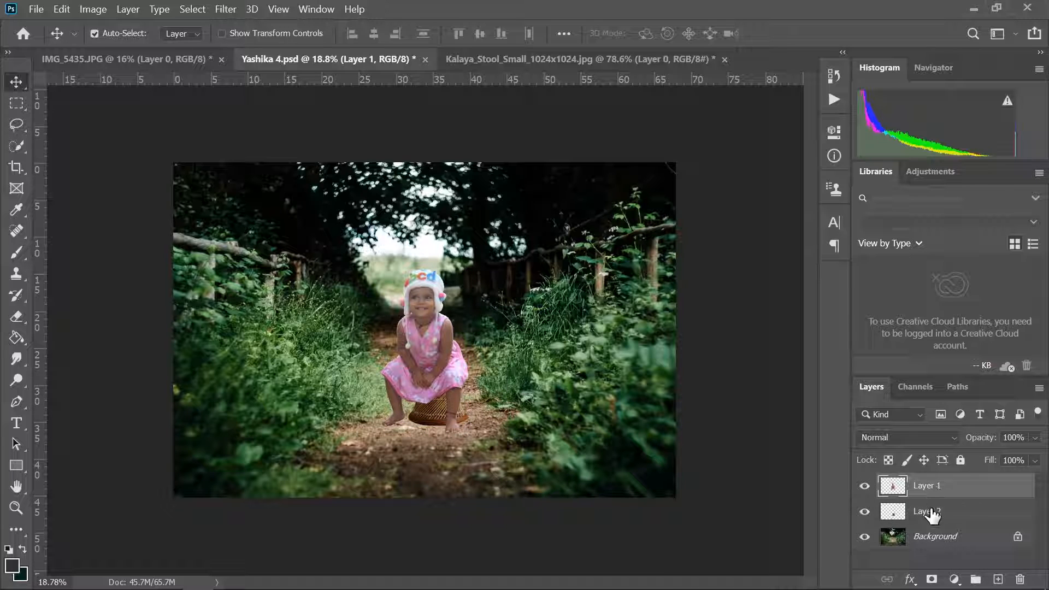
{"action": "left_click", "coordinate": [933, 511]}
{"action": "left_click", "coordinate": [930, 492]}
{"action": "left_click", "coordinate": [933, 579]}
{"action": "left_click", "coordinate": [937, 515]}
{"action": "left_click", "coordinate": [933, 579]}
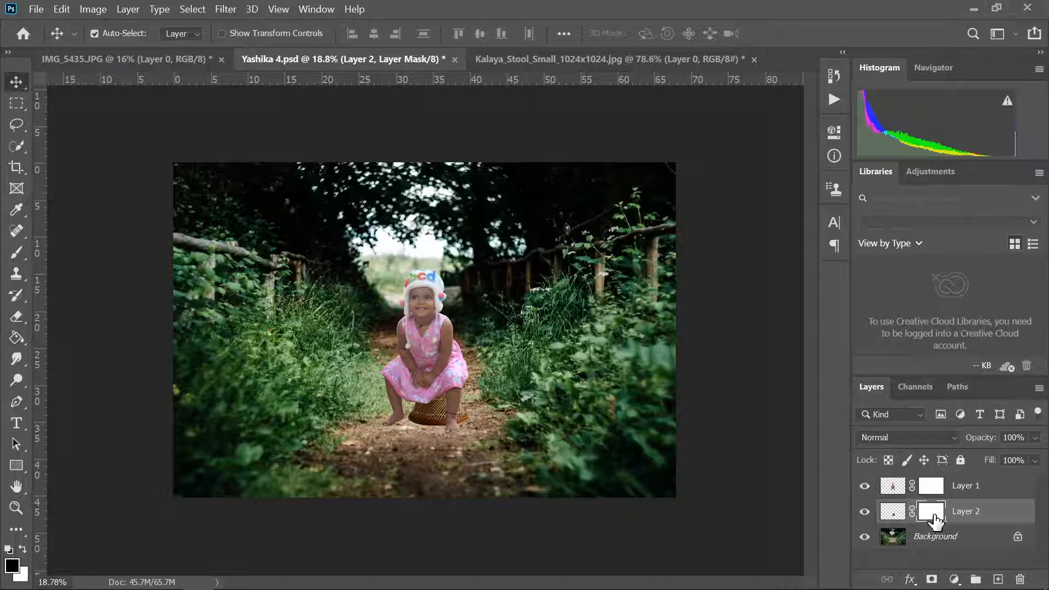
- Paint black on Layer 2's mask with a 175 px brush at 50% flow to blend the stool's lower edge into the ground
{"action": "left_click", "coordinate": [16, 256]}
{"action": "left_click", "coordinate": [13, 567]}
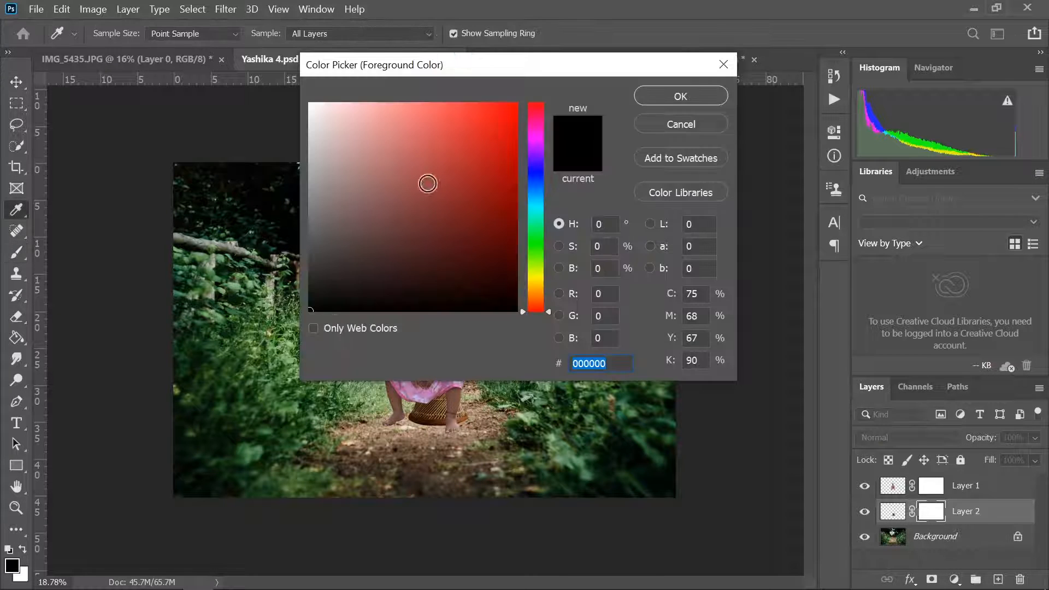
{"action": "left_click", "coordinate": [697, 96]}
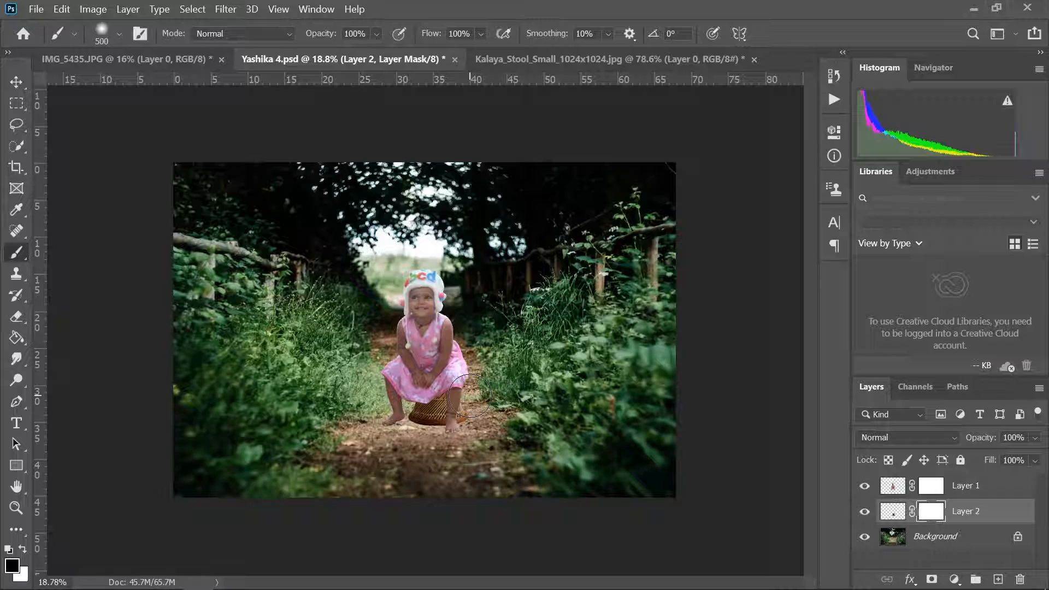
{"action": "scroll", "coordinate": [456, 418], "scroll_direction": "up", "scroll_amount": 6}
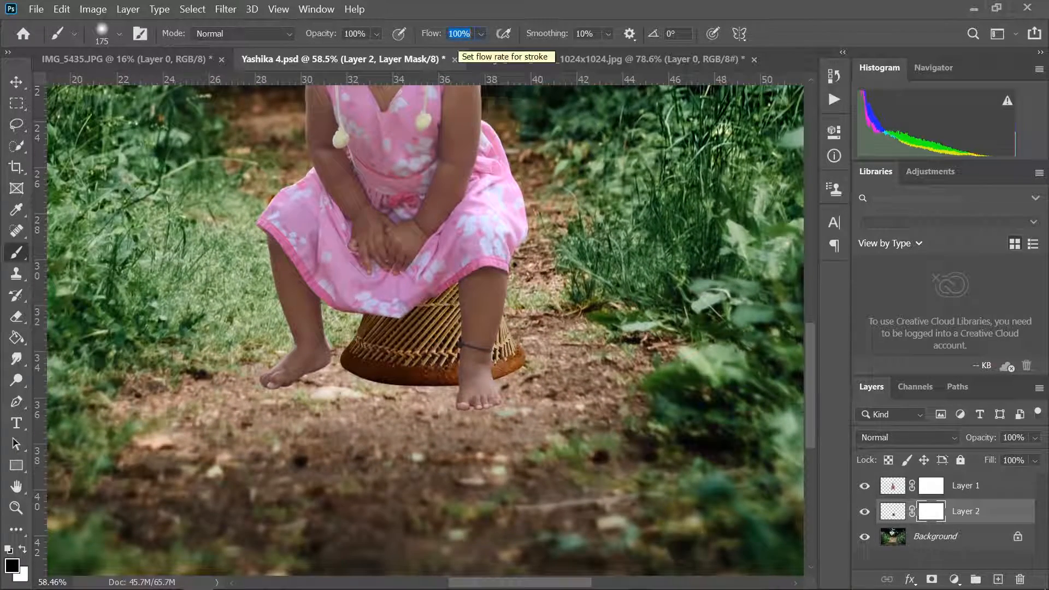
{"action": "left_click", "coordinate": [459, 33]}
{"action": "type", "text": "5"}
{"action": "mouse_move", "coordinate": [333, 390]}
{"action": "left_mouse_down"}
{"action": "mouse_move", "coordinate": [384, 404]}
{"action": "mouse_move", "coordinate": [524, 393]}
{"action": "mouse_move", "coordinate": [441, 411]}
{"action": "mouse_move", "coordinate": [352, 405]}
{"action": "mouse_move", "coordinate": [320, 384]}
{"action": "mouse_move", "coordinate": [381, 407]}
{"action": "mouse_move", "coordinate": [477, 407]}
{"action": "mouse_move", "coordinate": [536, 376]}
{"action": "mouse_move", "coordinate": [496, 408]}
{"action": "mouse_move", "coordinate": [300, 407]}
{"action": "left_mouse_up"}
{"action": "scroll", "coordinate": [471, 403], "scroll_direction": "down", "scroll_amount": 8}
{"action": "scroll", "coordinate": [470, 403], "scroll_direction": "up", "scroll_amount": 2}
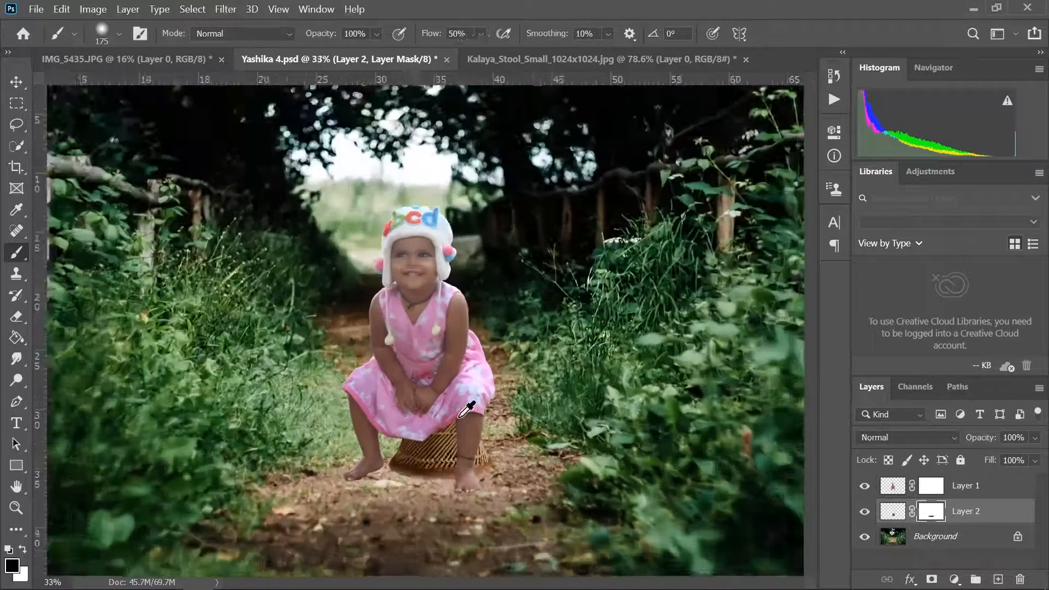
- Paint black on Layer 1's mask around the soles of the child's feet to blend them into the path
{"action": "scroll", "coordinate": [471, 403], "scroll_direction": "down", "scroll_amount": 1}
{"action": "left_click", "coordinate": [931, 486]}
{"action": "scroll", "coordinate": [480, 490], "scroll_direction": "up", "scroll_amount": 4}
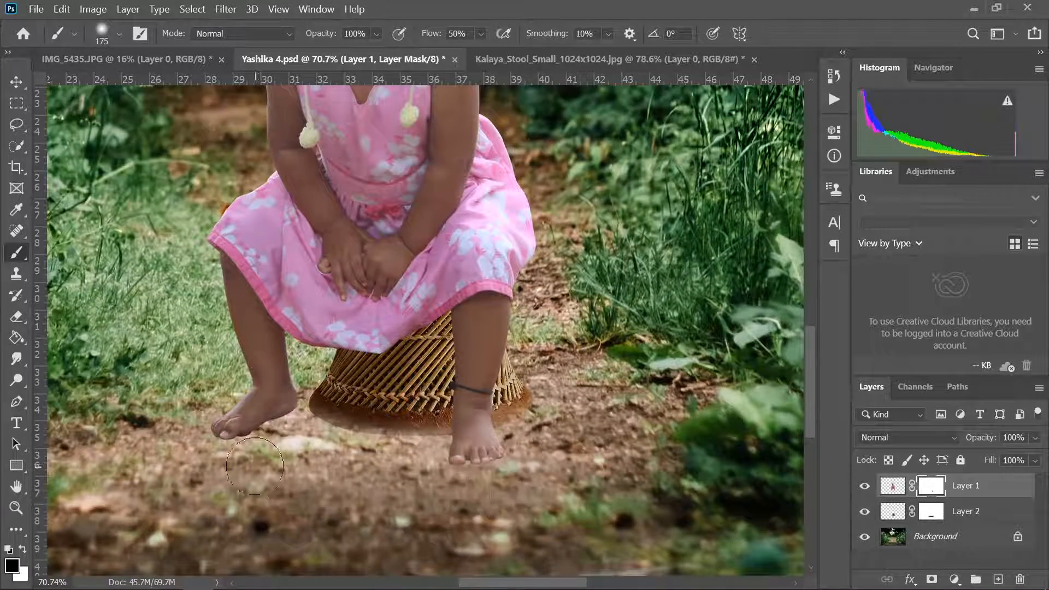
{"action": "mouse_move", "coordinate": [268, 460]}
{"action": "left_mouse_down"}
{"action": "mouse_move", "coordinate": [199, 465]}
{"action": "mouse_move", "coordinate": [248, 464]}
{"action": "left_mouse_up"}
{"action": "key", "text": "v"}
{"action": "scroll", "coordinate": [487, 404], "scroll_direction": "down", "scroll_amount": 5}
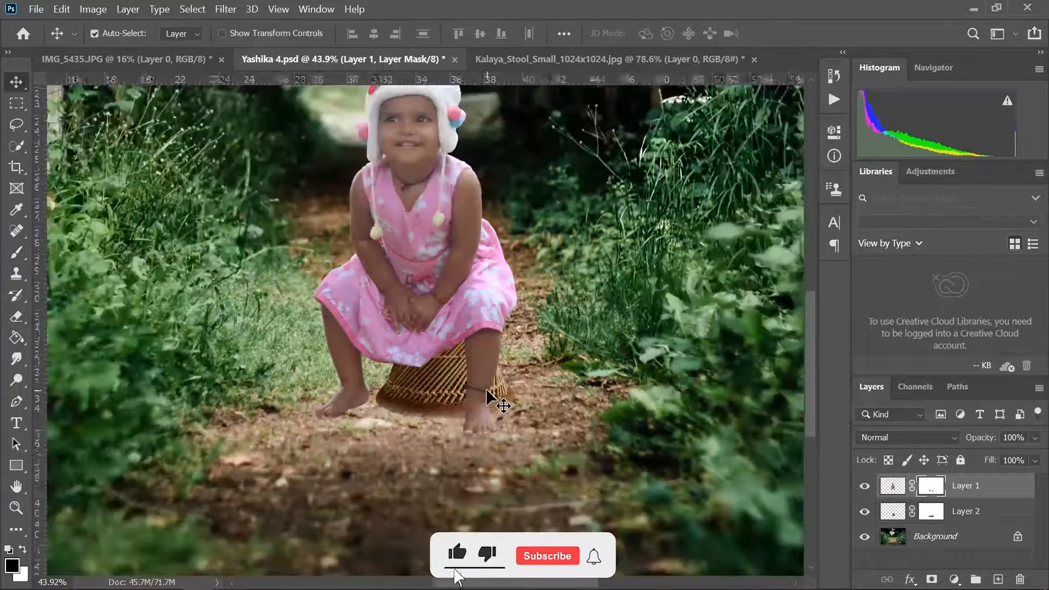
- Unlock the Background layer and add a new empty layer directly above it
{"action": "left_click", "coordinate": [960, 545]}
{"action": "left_click", "coordinate": [1017, 537]}
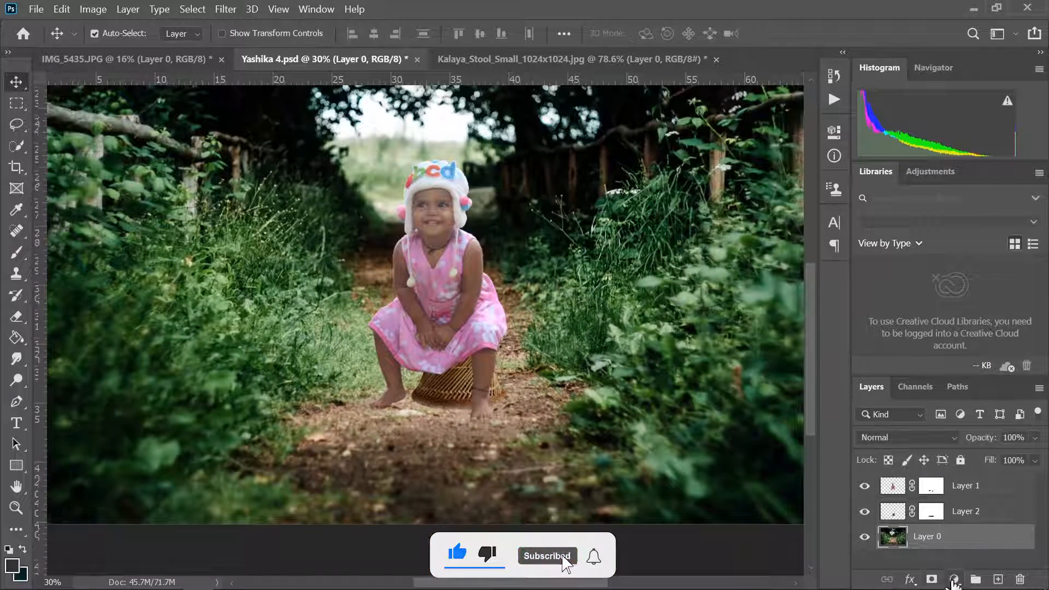
{"action": "left_click", "coordinate": [998, 580]}
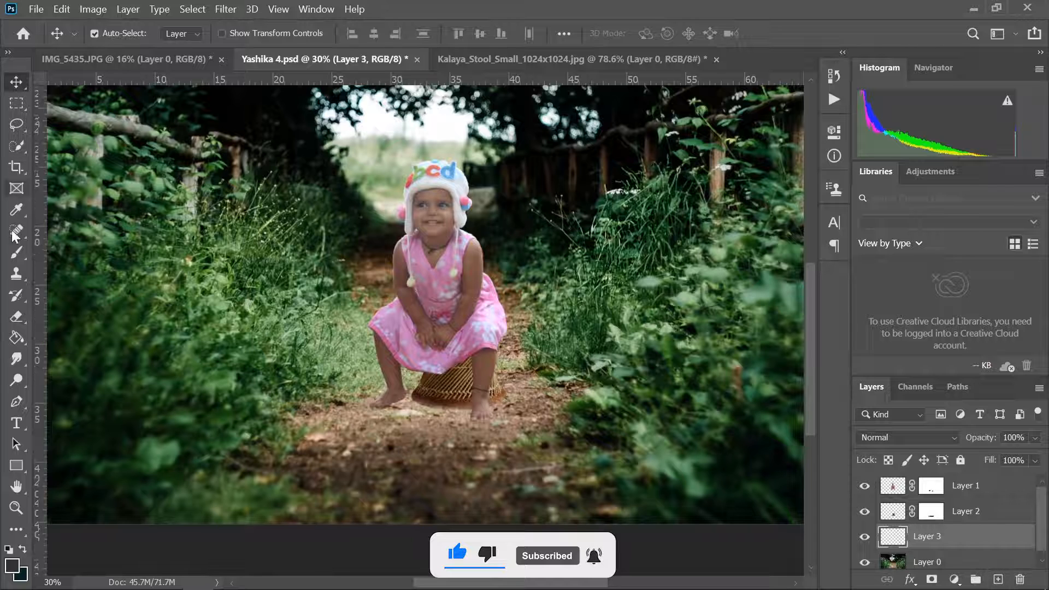
- Paint a soft black contact shadow beneath the stool and the child's feet on Layer 3 with a 90 px brush
{"action": "left_click", "coordinate": [16, 253]}
{"action": "left_click", "coordinate": [15, 568]}
{"action": "left_click_drag", "start_coordinate": [323, 270], "coordinate": [305, 302]}
{"action": "left_click", "coordinate": [654, 99]}
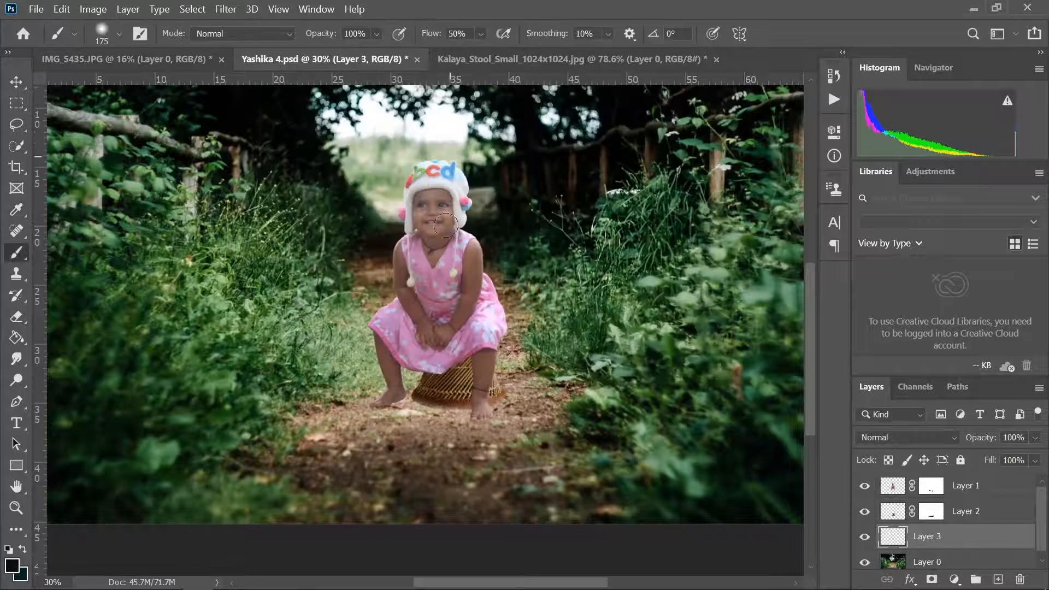
{"action": "scroll", "coordinate": [438, 415], "scroll_direction": "up", "scroll_amount": 5}
{"action": "key", "text": "bracketleft"}
{"action": "key", "text": "bracketleft"}
{"action": "key", "text": "bracketleft"}
{"action": "key", "text": "bracketleft"}
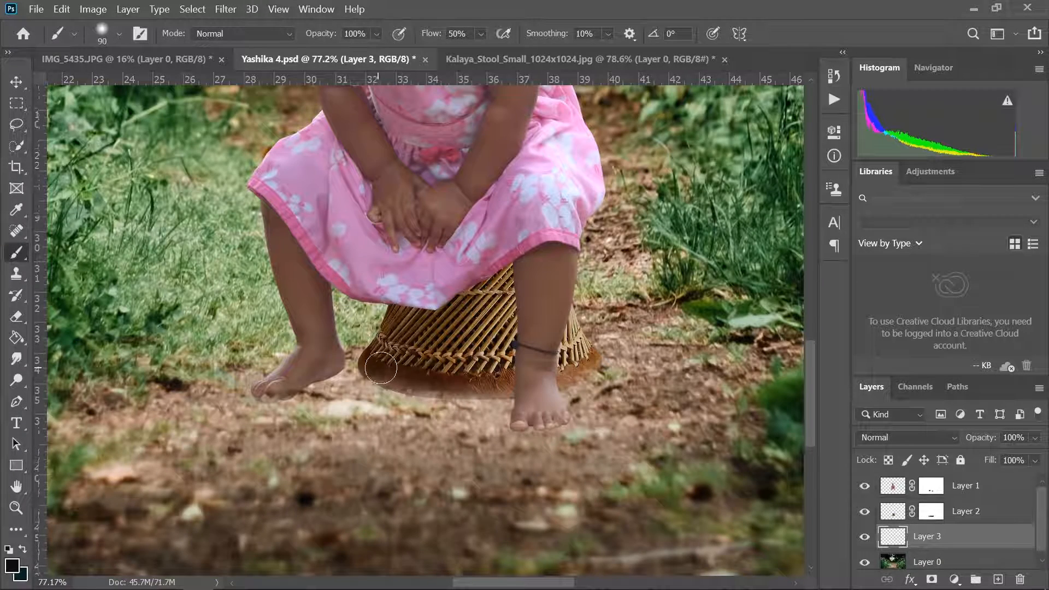
{"action": "mouse_move", "coordinate": [381, 367]}
{"action": "left_mouse_down"}
{"action": "mouse_move", "coordinate": [424, 388]}
{"action": "mouse_move", "coordinate": [522, 392]}
{"action": "mouse_move", "coordinate": [583, 376]}
{"action": "mouse_move", "coordinate": [590, 364]}
{"action": "mouse_move", "coordinate": [597, 375]}
{"action": "mouse_move", "coordinate": [458, 394]}
{"action": "mouse_move", "coordinate": [266, 393]}
{"action": "mouse_move", "coordinate": [372, 370]}
{"action": "mouse_move", "coordinate": [448, 389]}
{"action": "mouse_move", "coordinate": [546, 389]}
{"action": "mouse_move", "coordinate": [559, 410]}
{"action": "mouse_move", "coordinate": [526, 416]}
{"action": "mouse_move", "coordinate": [557, 416]}
{"action": "mouse_move", "coordinate": [520, 422]}
{"action": "mouse_move", "coordinate": [557, 415]}
{"action": "mouse_move", "coordinate": [522, 423]}
{"action": "left_mouse_up"}
{"action": "key", "text": "ctrl+z"}
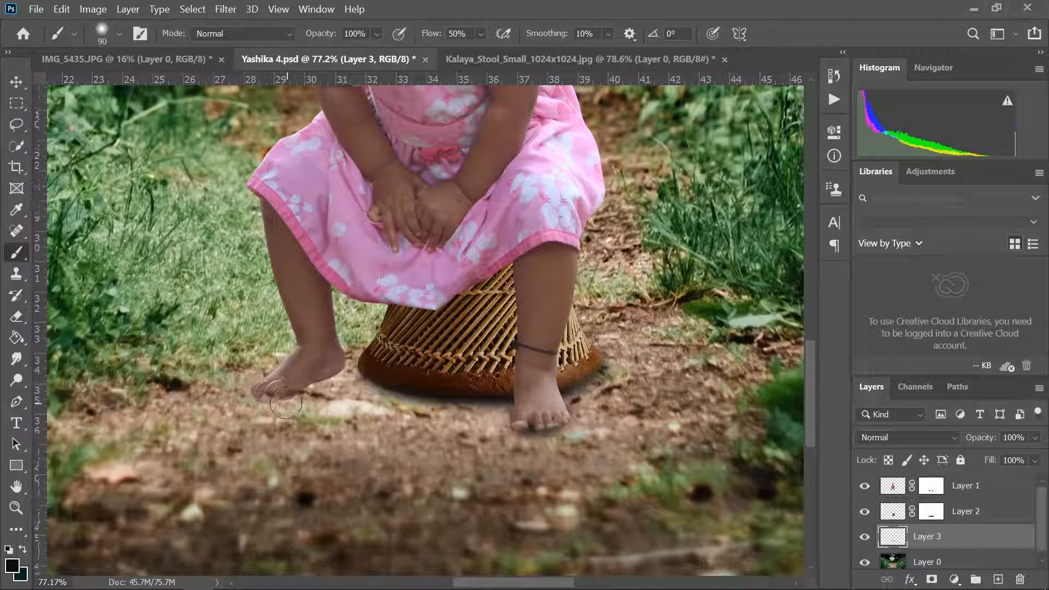
{"action": "mouse_move", "coordinate": [285, 403]}
{"action": "left_mouse_down"}
{"action": "mouse_move", "coordinate": [327, 378]}
{"action": "mouse_move", "coordinate": [332, 369]}
{"action": "mouse_move", "coordinate": [272, 393]}
{"action": "mouse_move", "coordinate": [341, 359]}
{"action": "mouse_move", "coordinate": [428, 384]}
{"action": "mouse_move", "coordinate": [350, 364]}
{"action": "mouse_move", "coordinate": [334, 384]}
{"action": "mouse_move", "coordinate": [275, 390]}
{"action": "mouse_move", "coordinate": [376, 399]}
{"action": "left_mouse_up"}
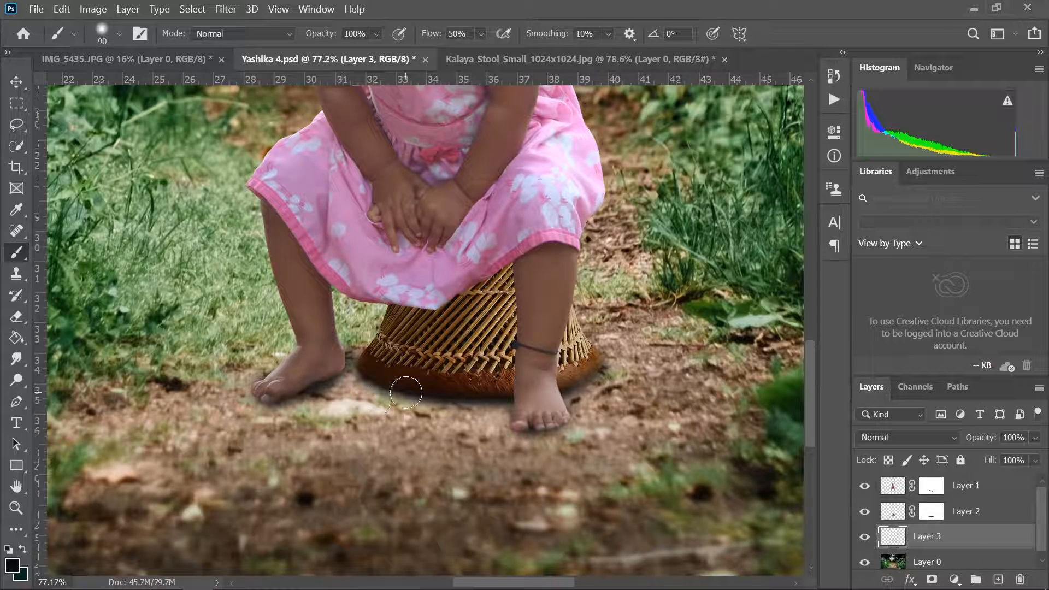
- Set the opacity of the shadow on Layer 3 to 97%
{"action": "key", "text": "v"}
{"action": "left_click", "coordinate": [1034, 438]}
{"action": "mouse_move", "coordinate": [1033, 457]}
{"action": "left_mouse_down"}
{"action": "mouse_move", "coordinate": [1015, 458]}
{"action": "mouse_move", "coordinate": [1037, 463]}
{"action": "left_mouse_up"}
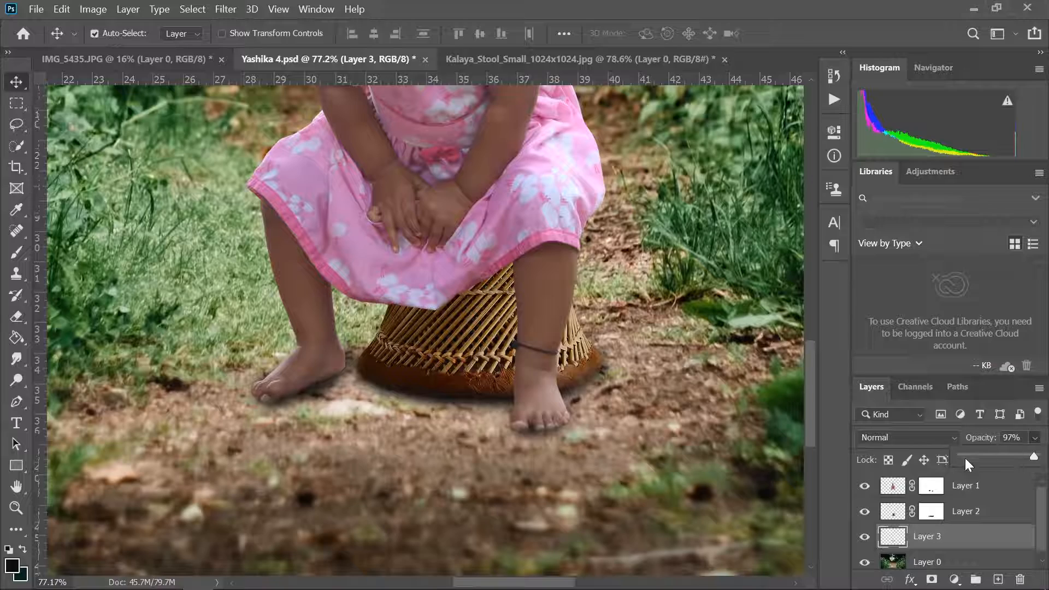
{"action": "left_click", "coordinate": [970, 511]}
{"action": "scroll", "coordinate": [511, 320], "scroll_direction": "down", "scroll_amount": 5}
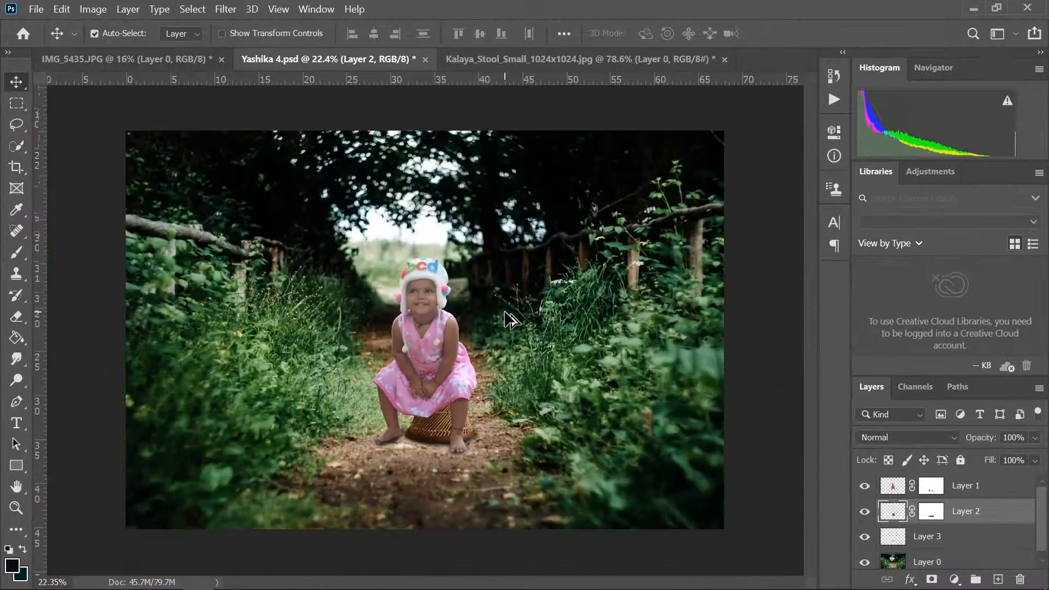
- Duplicate the forest background Layer 0 and arrange the layers so the copy is above Layer 3 and the original below it
{"action": "scroll", "coordinate": [511, 320], "scroll_direction": "down", "scroll_amount": 1}
{"action": "left_click", "coordinate": [953, 557]}
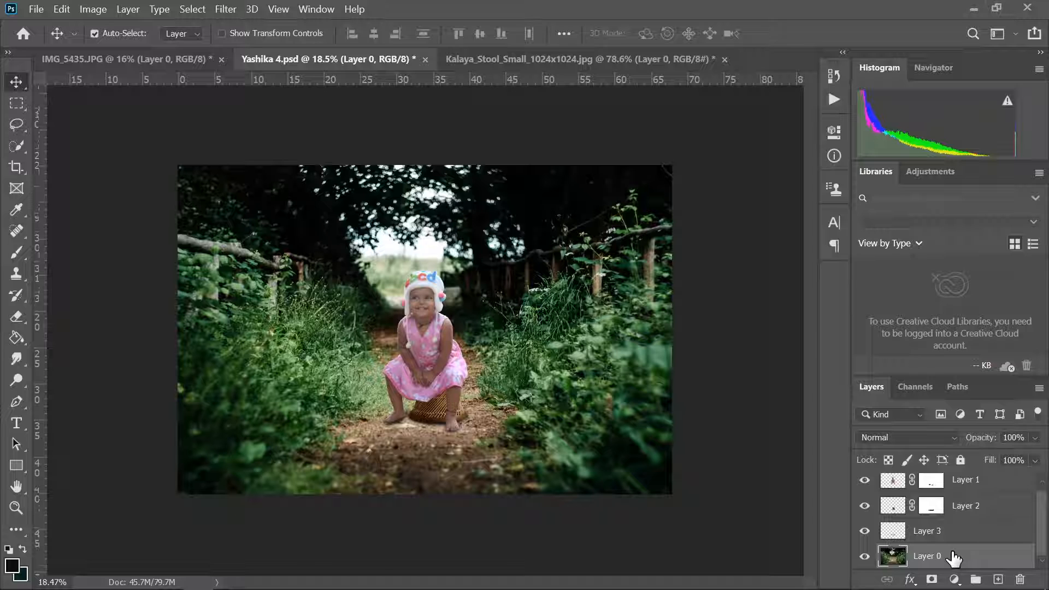
{"action": "left_click_drag", "start_coordinate": [953, 556], "coordinate": [951, 535]}
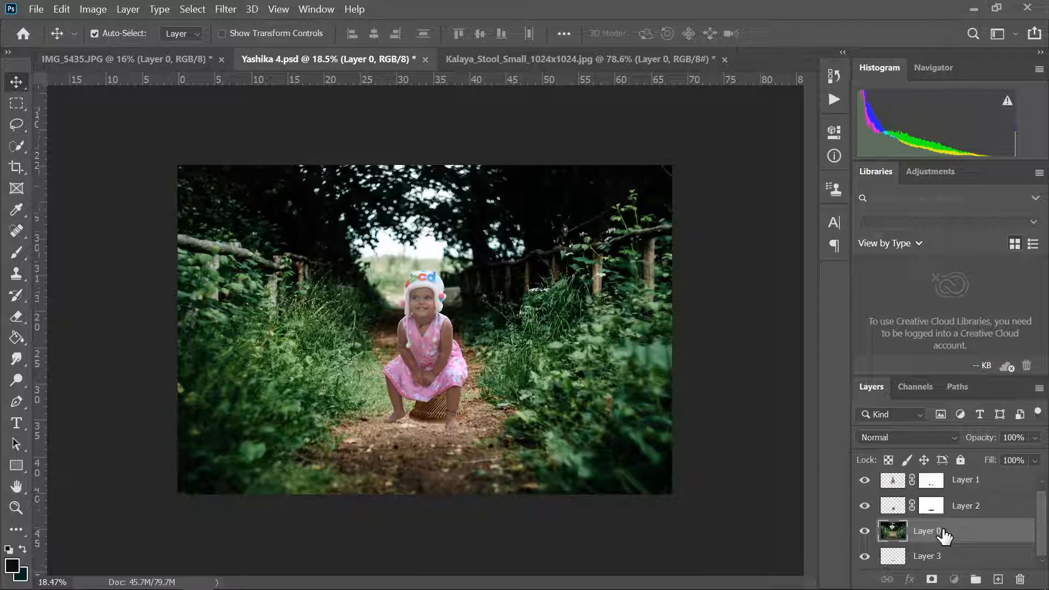
{"action": "key", "text": "ctrl+j"}
{"action": "left_click", "coordinate": [943, 532]}
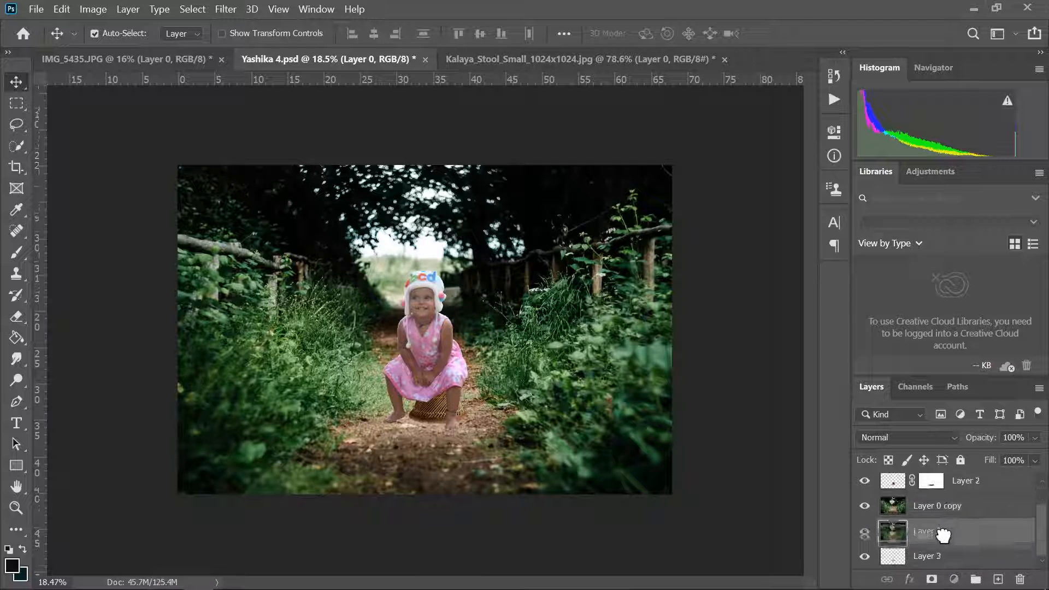
{"action": "left_click_drag", "start_coordinate": [944, 535], "coordinate": [923, 568]}
{"action": "left_click", "coordinate": [943, 531]}
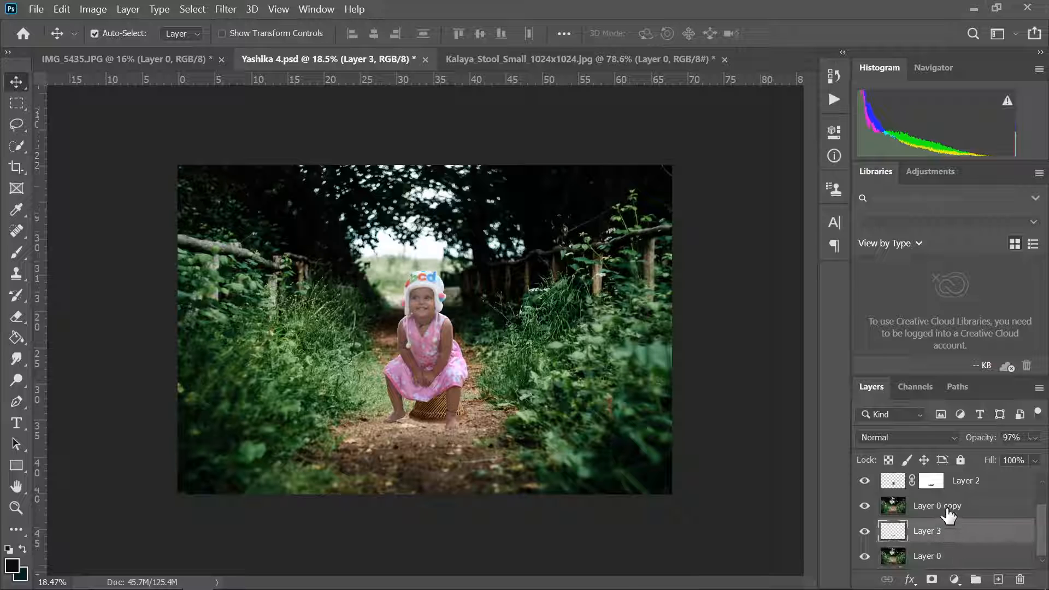
- Apply a Gaussian Blur with a 29.1 pixel radius to Layer 0 copy
{"action": "left_click", "coordinate": [949, 507]}
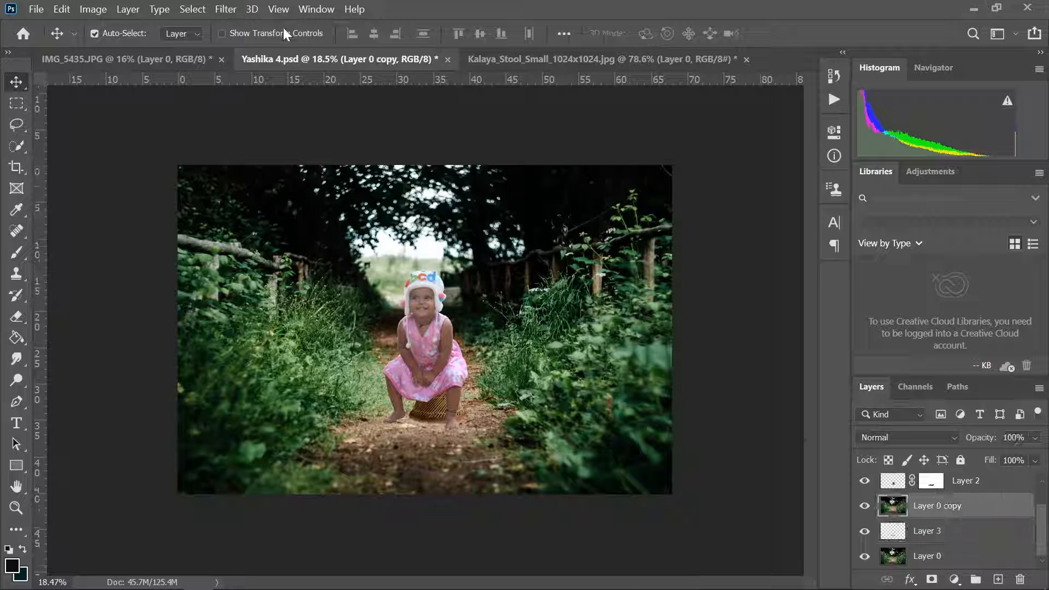
{"action": "left_click", "coordinate": [230, 9]}
{"action": "mouse_move", "coordinate": [290, 180]}
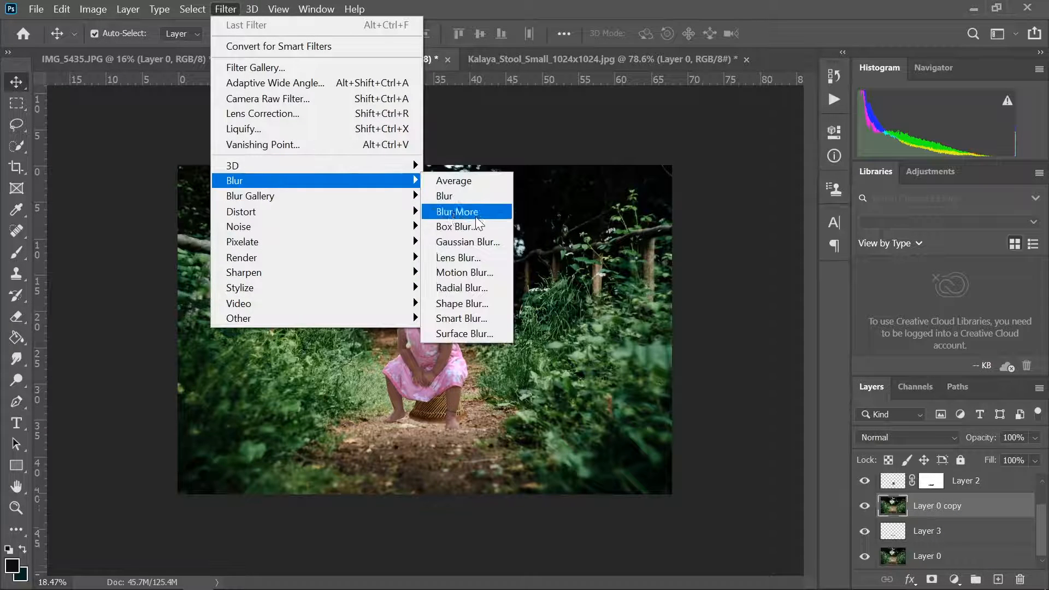
{"action": "left_click", "coordinate": [470, 242]}
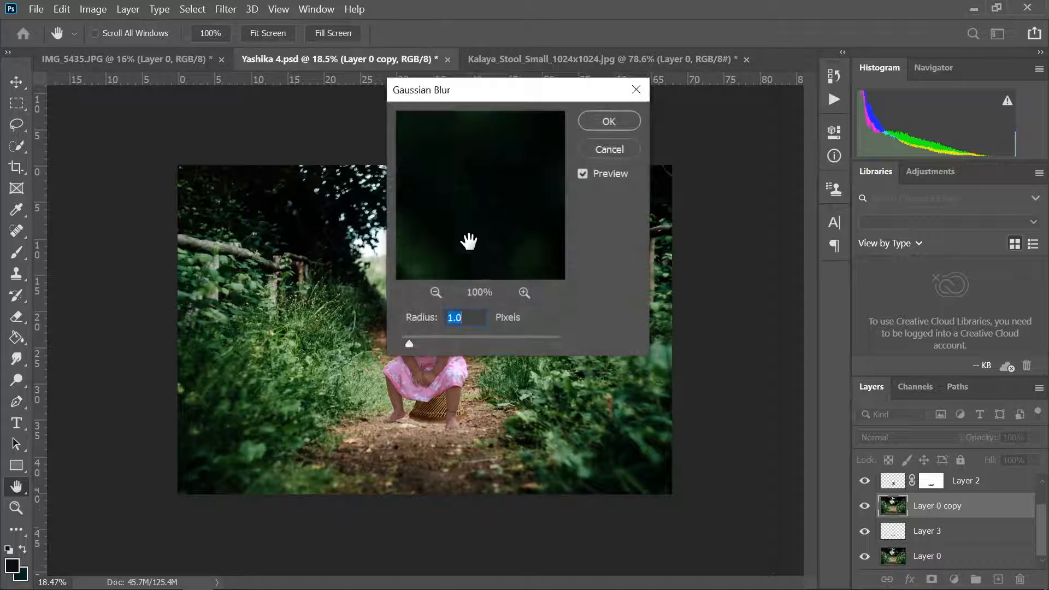
{"action": "left_click", "coordinate": [435, 293]}
{"action": "left_click", "coordinate": [435, 292]}
{"action": "left_click_drag", "start_coordinate": [409, 344], "coordinate": [475, 345]}
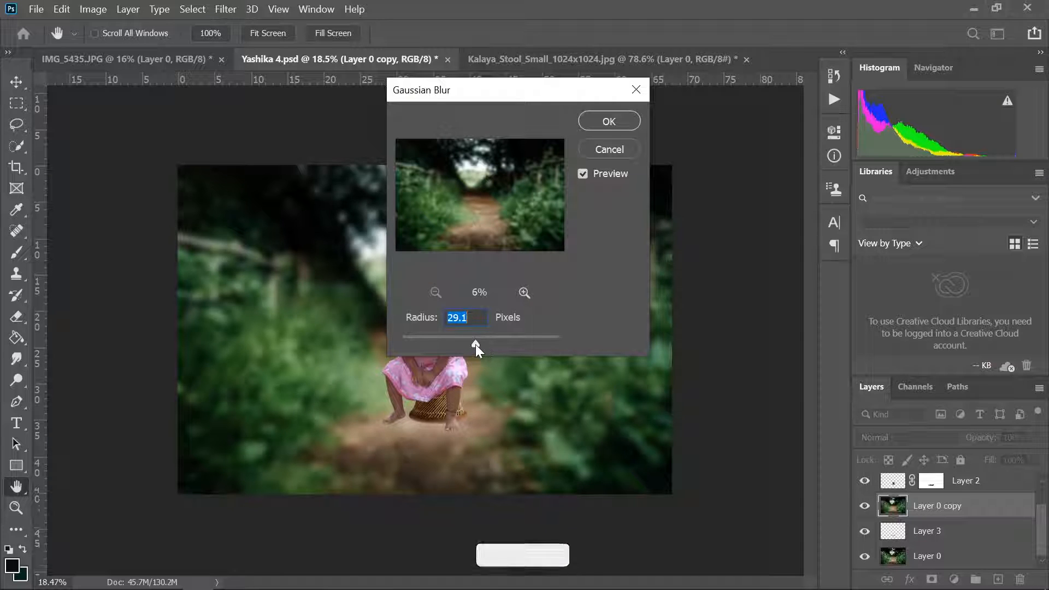
{"action": "left_click", "coordinate": [606, 120]}
- Add a layer mask to Layer 0 copy and set the brush to 1200 px with 100% flow
{"action": "left_click", "coordinate": [932, 580]}
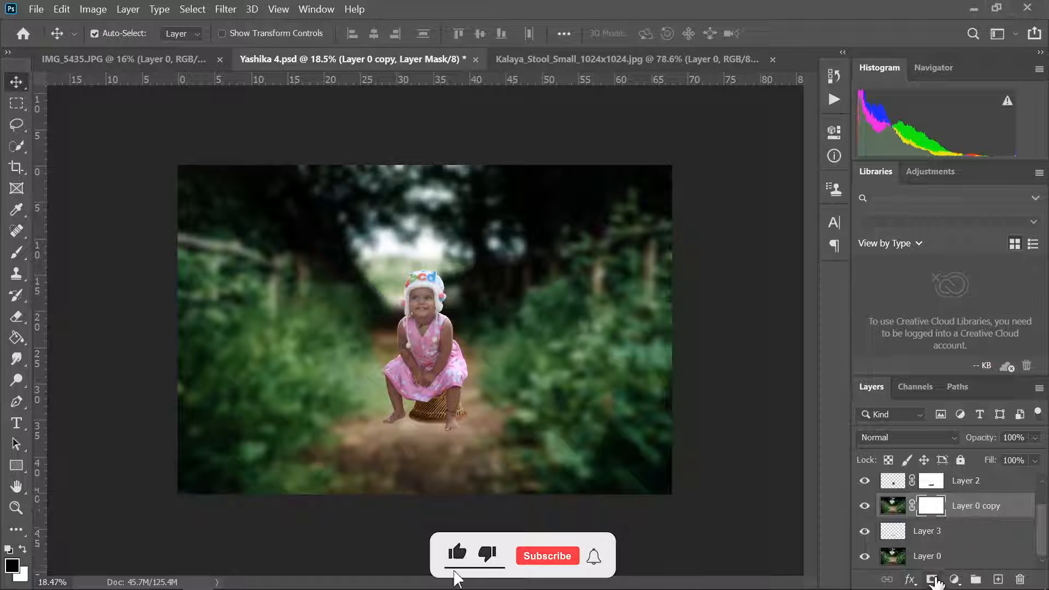
{"action": "key", "text": "b"}
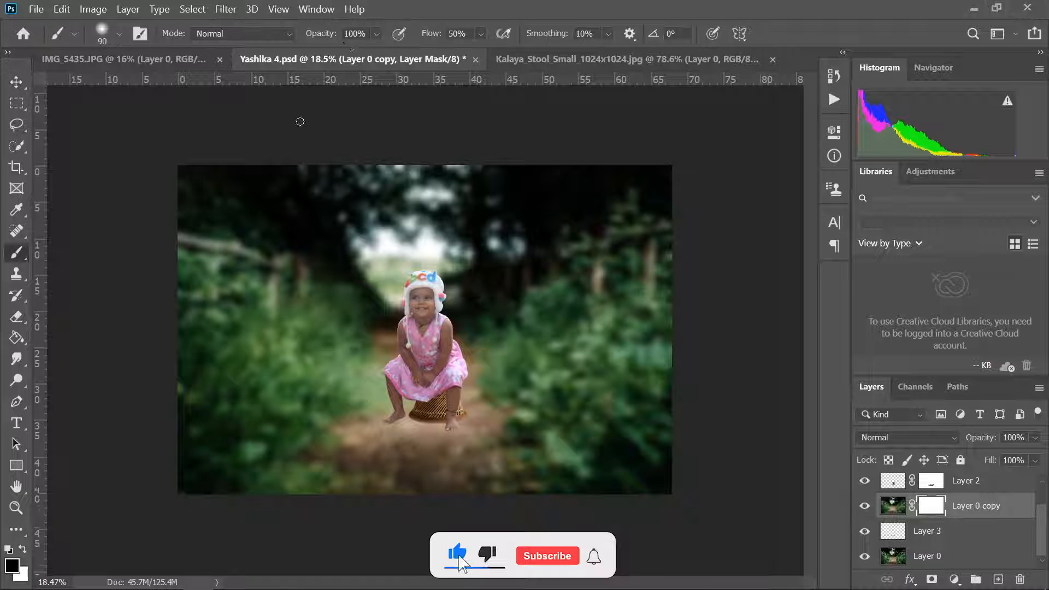
{"action": "left_click", "coordinate": [480, 33]}
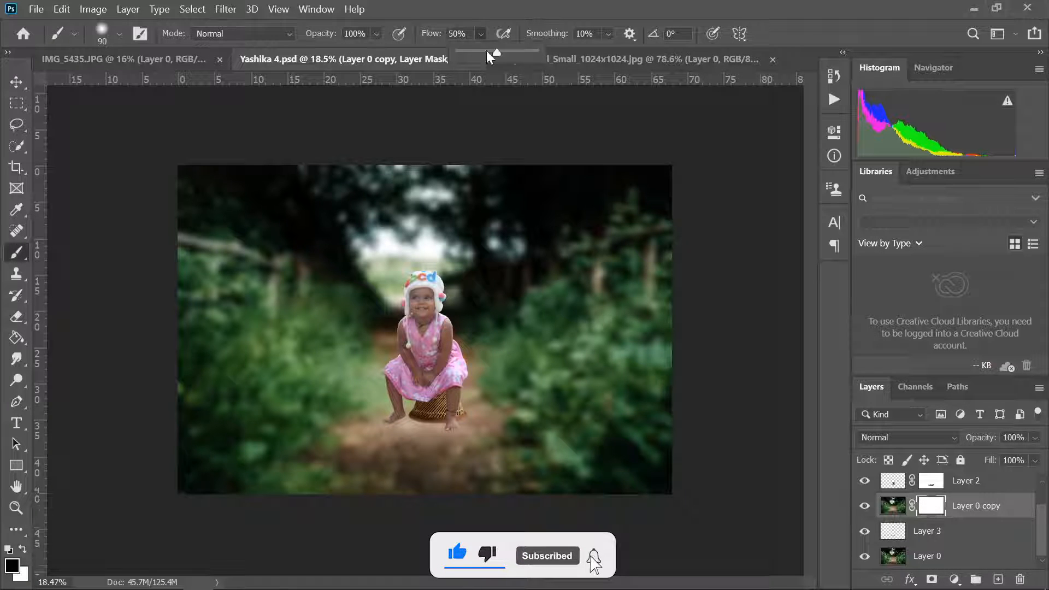
{"action": "left_click", "coordinate": [447, 150]}
{"action": "key", "text": "bracketright"}
{"action": "key", "text": "bracketright"}
{"action": "key", "text": "bracketright"}
{"action": "key", "text": "bracketright"}
{"action": "key", "text": "bracketright"}
{"action": "key", "text": "bracketright"}
{"action": "key", "text": "bracketright"}
{"action": "key", "text": "bracketright"}
{"action": "key", "text": "bracketright"}
{"action": "key", "text": "bracketright"}
{"action": "key", "text": "bracketright"}
{"action": "key", "text": "bracketright"}
{"action": "key", "text": "bracketright"}
{"action": "key", "text": "bracketright"}
{"action": "key", "text": "bracketright"}
{"action": "key", "text": "bracketright"}
{"action": "key", "text": "bracketright"}
{"action": "key", "text": "bracketright"}
{"action": "key", "text": "bracketleft"}
{"action": "key", "text": "bracketleft"}
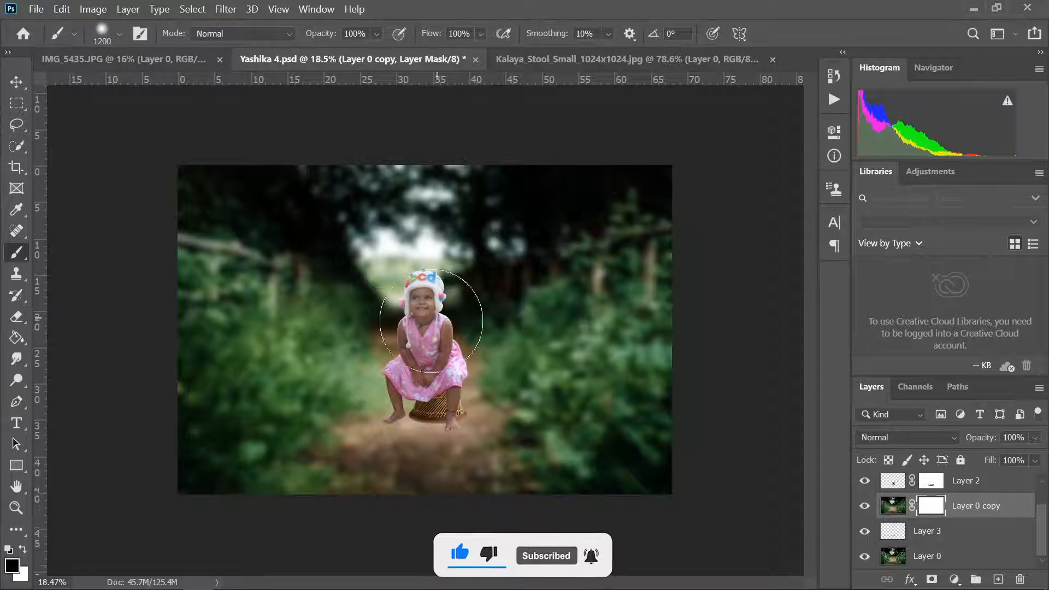
{"action": "mouse_move", "coordinate": [431, 321]}
{"action": "left_mouse_down"}
{"action": "mouse_move", "coordinate": [434, 388]}
{"action": "mouse_move", "coordinate": [387, 392]}
{"action": "mouse_move", "coordinate": [290, 362]}
{"action": "mouse_move", "coordinate": [242, 302]}
{"action": "mouse_move", "coordinate": [414, 401]}
{"action": "mouse_move", "coordinate": [547, 370]}
{"action": "mouse_move", "coordinate": [716, 264]}
{"action": "left_mouse_up"}
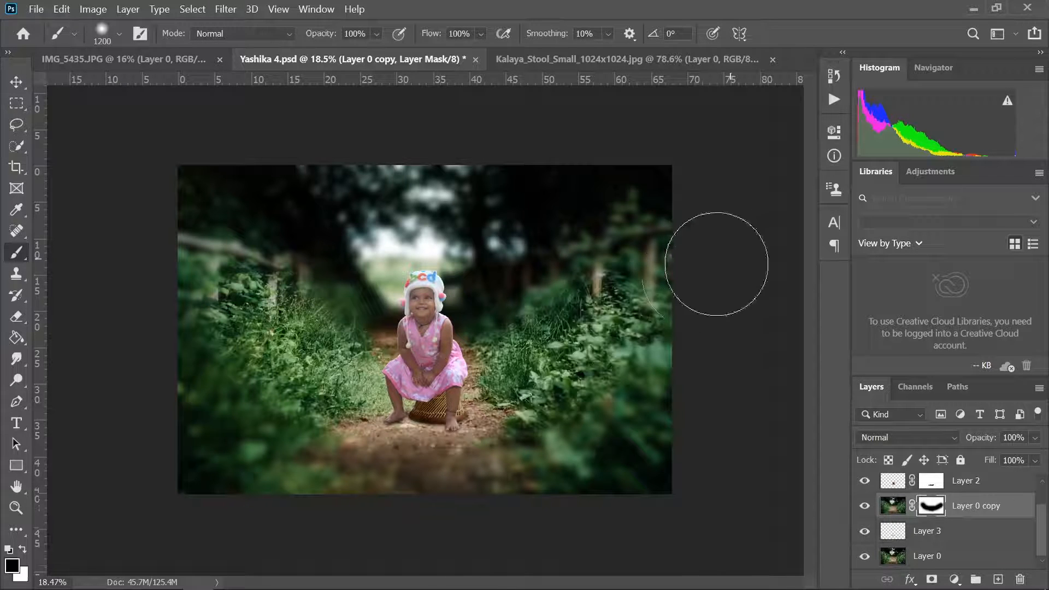
{"action": "key", "text": "ctrl+z"}
{"action": "key", "text": "ctrl+z"}
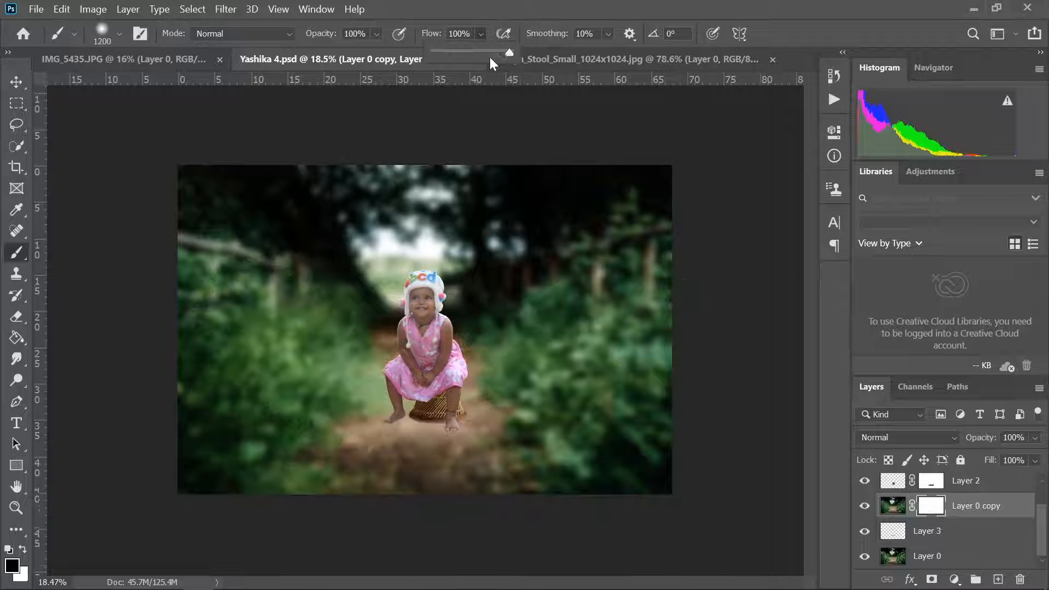
- Paint black on Layer 0 copy's mask at 36% flow to restore sharpness across the foliage and path around the child
{"action": "left_click_drag", "start_coordinate": [454, 51], "coordinate": [462, 53]}
{"action": "left_click", "coordinate": [211, 316]}
{"action": "mouse_move", "coordinate": [240, 311]}
{"action": "left_mouse_down"}
{"action": "mouse_move", "coordinate": [276, 286]}
{"action": "mouse_move", "coordinate": [280, 327]}
{"action": "mouse_move", "coordinate": [490, 375]}
{"action": "mouse_move", "coordinate": [335, 383]}
{"action": "mouse_move", "coordinate": [624, 274]}
{"action": "mouse_move", "coordinate": [553, 279]}
{"action": "mouse_move", "coordinate": [417, 327]}
{"action": "mouse_move", "coordinate": [300, 309]}
{"action": "mouse_move", "coordinate": [207, 247]}
{"action": "mouse_move", "coordinate": [211, 327]}
{"action": "mouse_move", "coordinate": [365, 406]}
{"action": "mouse_move", "coordinate": [523, 416]}
{"action": "mouse_move", "coordinate": [525, 328]}
{"action": "left_mouse_up"}
{"action": "key", "text": "ctrl+z"}
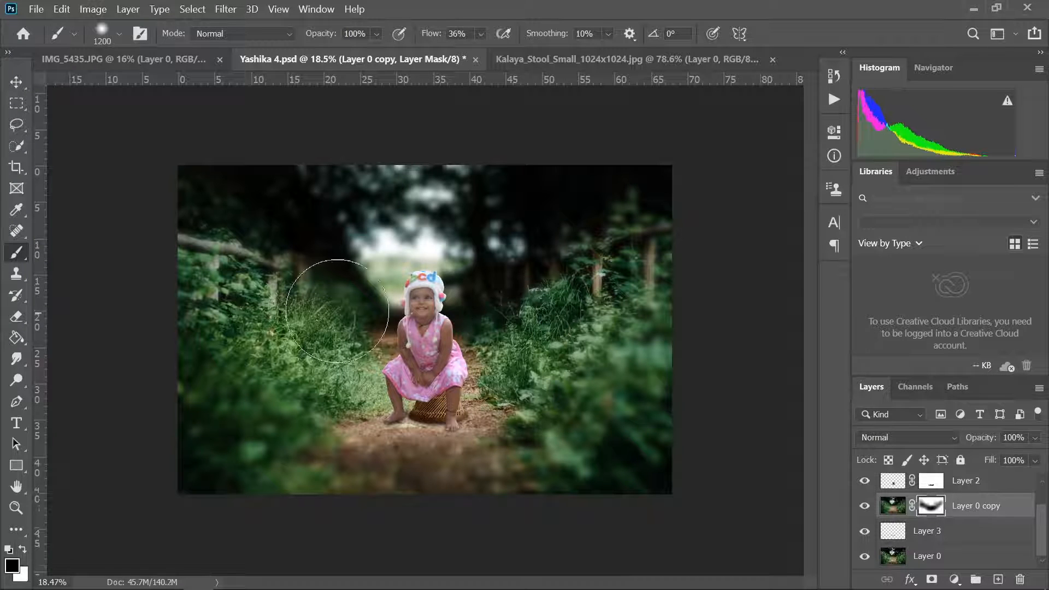
- Paint white on Layer 0 copy's mask to restore blur behind the child, and black to sharpen the upper foliage and fence on the right
{"action": "left_click", "coordinate": [22, 549]}
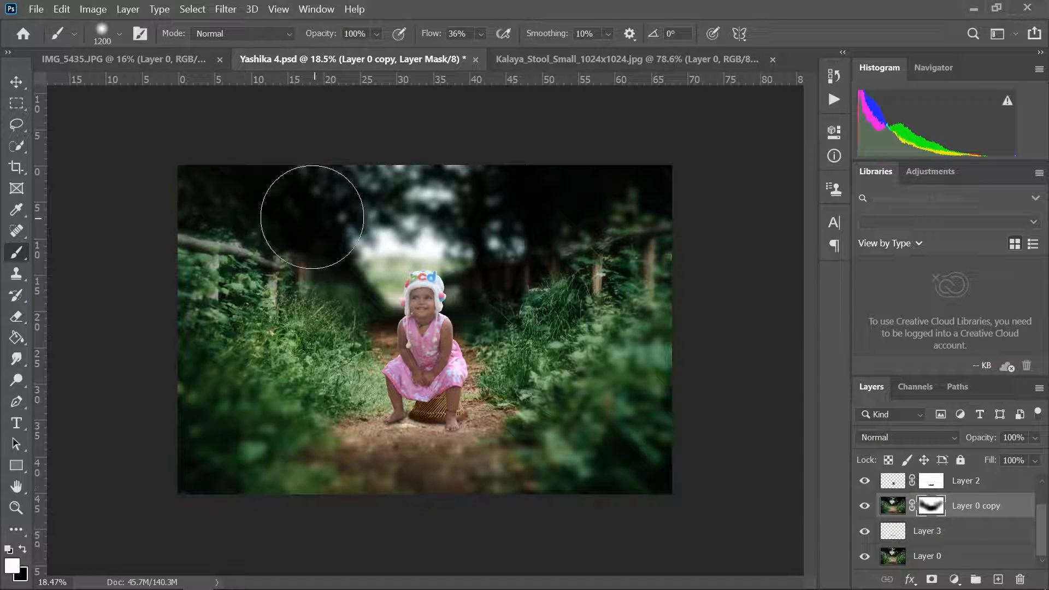
{"action": "mouse_move", "coordinate": [272, 191]}
{"action": "left_mouse_down"}
{"action": "mouse_move", "coordinate": [329, 271]}
{"action": "mouse_move", "coordinate": [419, 302]}
{"action": "left_mouse_up"}
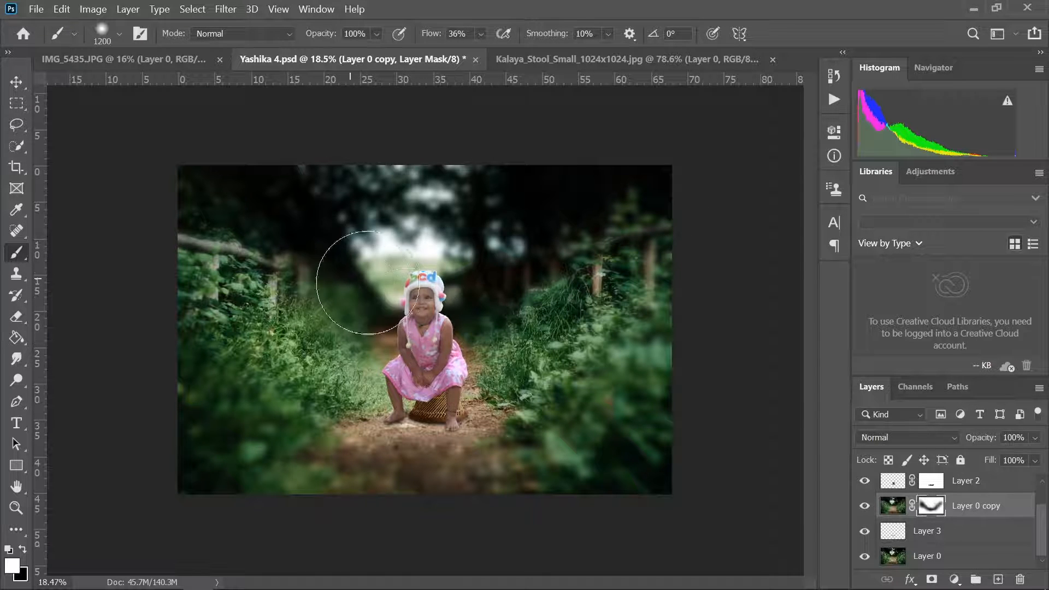
{"action": "left_click", "coordinate": [9, 550]}
{"action": "mouse_move", "coordinate": [628, 286]}
{"action": "left_mouse_down"}
{"action": "mouse_move", "coordinate": [661, 255]}
{"action": "mouse_move", "coordinate": [696, 244]}
{"action": "left_mouse_up"}
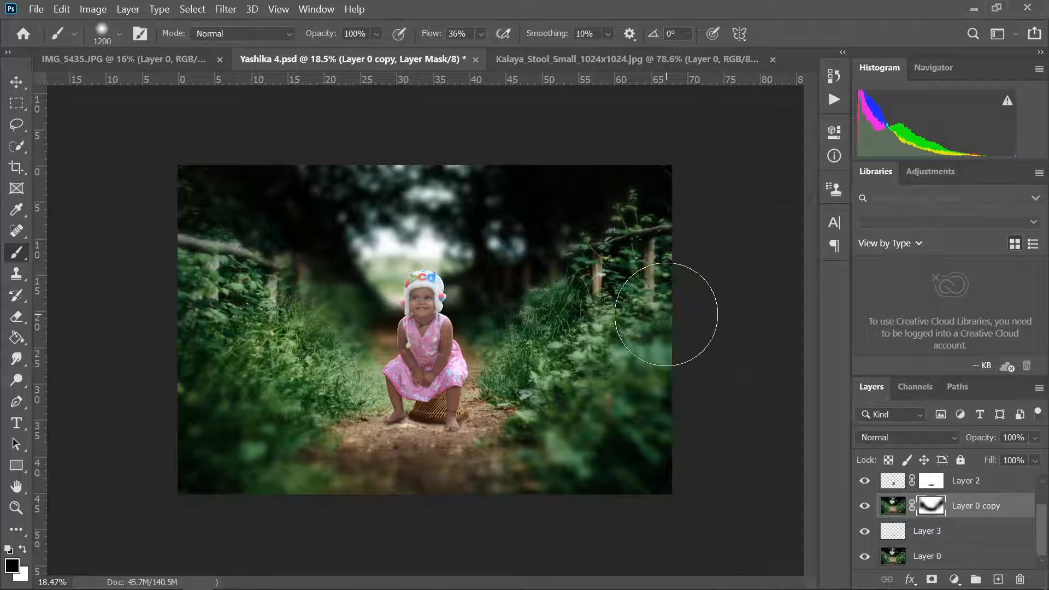
- Move Layer 3 above Layer 0 copy in the layer stack
{"action": "key", "text": "v"}
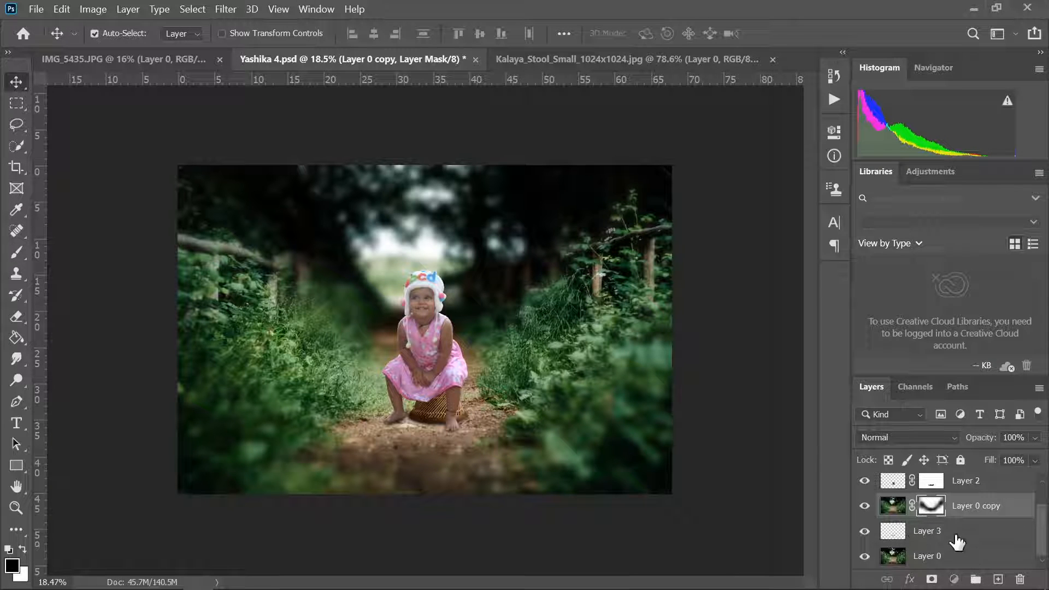
{"action": "left_click_drag", "start_coordinate": [957, 542], "coordinate": [959, 507]}
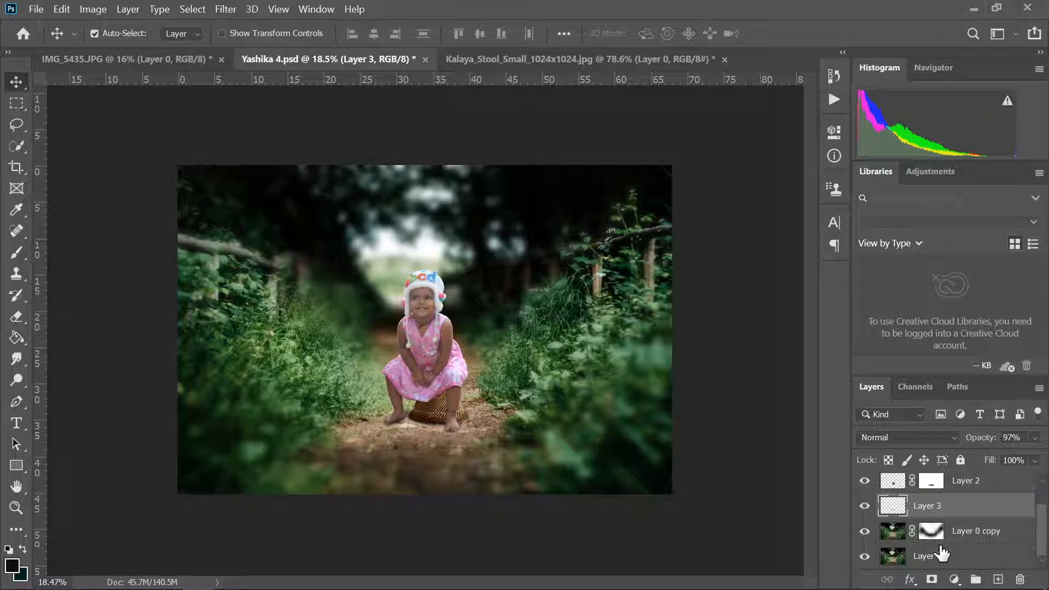
- Add a Brightness/Contrast adjustment clipped to Layer 1, with brightness 38 and contrast about 31
{"action": "scroll", "coordinate": [941, 553], "scroll_direction": "up", "scroll_amount": 1}
{"action": "left_click", "coordinate": [895, 487]}
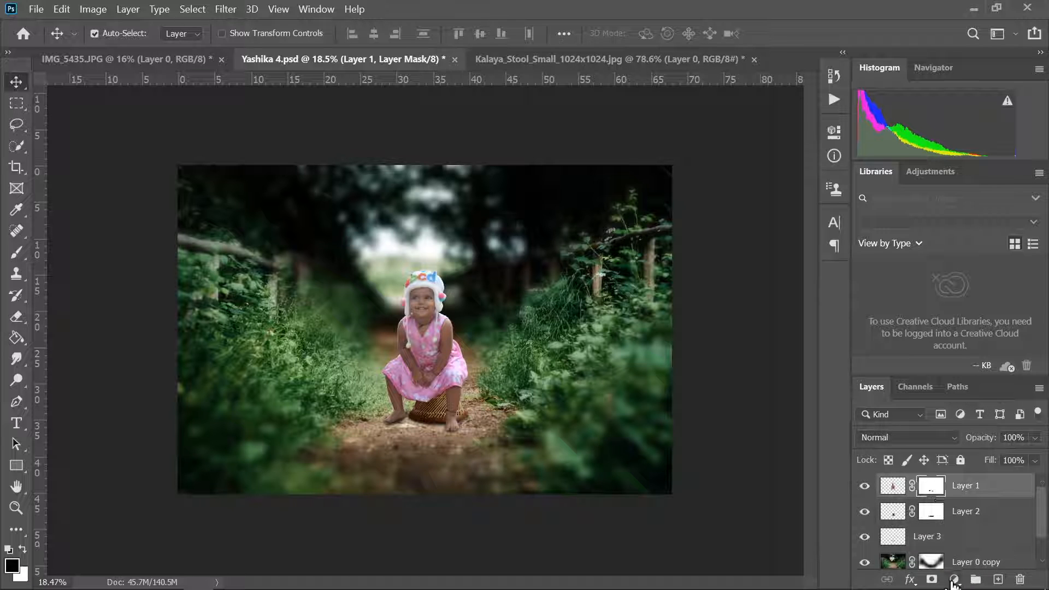
{"action": "left_click", "coordinate": [955, 580]}
{"action": "left_click", "coordinate": [942, 340]}
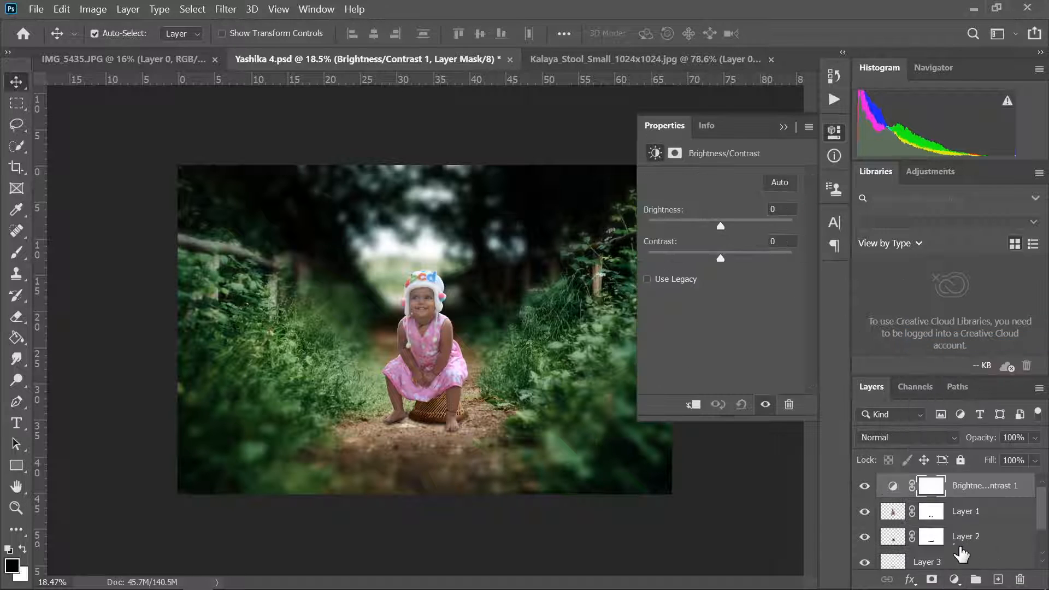
{"action": "right_click", "coordinate": [973, 487]}
{"action": "left_click", "coordinate": [799, 326]}
{"action": "mouse_move", "coordinate": [721, 226]}
{"action": "left_mouse_down"}
{"action": "mouse_move", "coordinate": [753, 224]}
{"action": "mouse_move", "coordinate": [688, 227]}
{"action": "mouse_move", "coordinate": [738, 226]}
{"action": "left_mouse_up"}
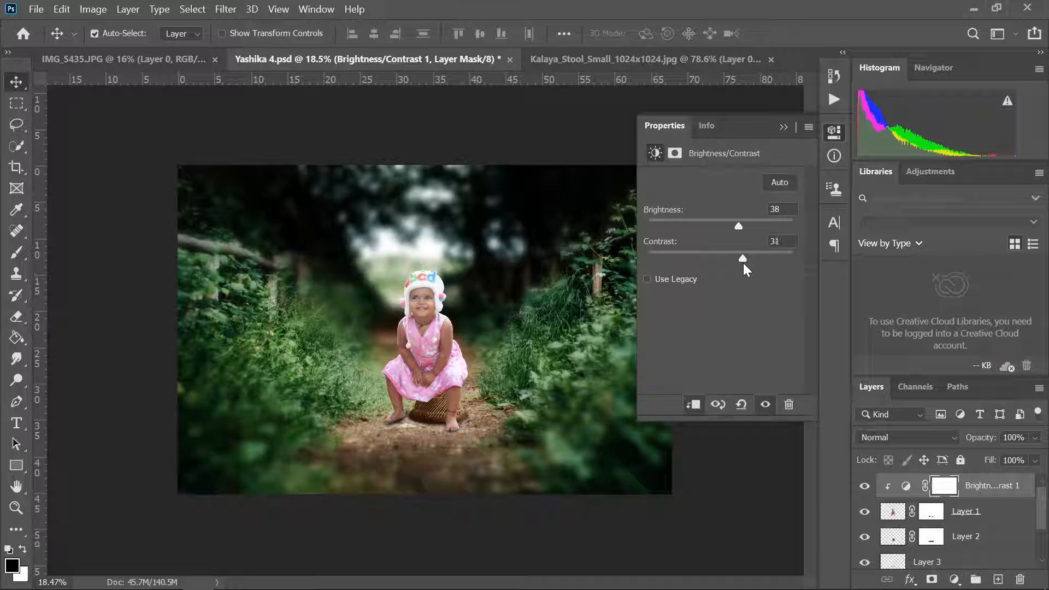
{"action": "left_click_drag", "start_coordinate": [743, 264], "coordinate": [741, 263]}
{"action": "left_click", "coordinate": [784, 128]}
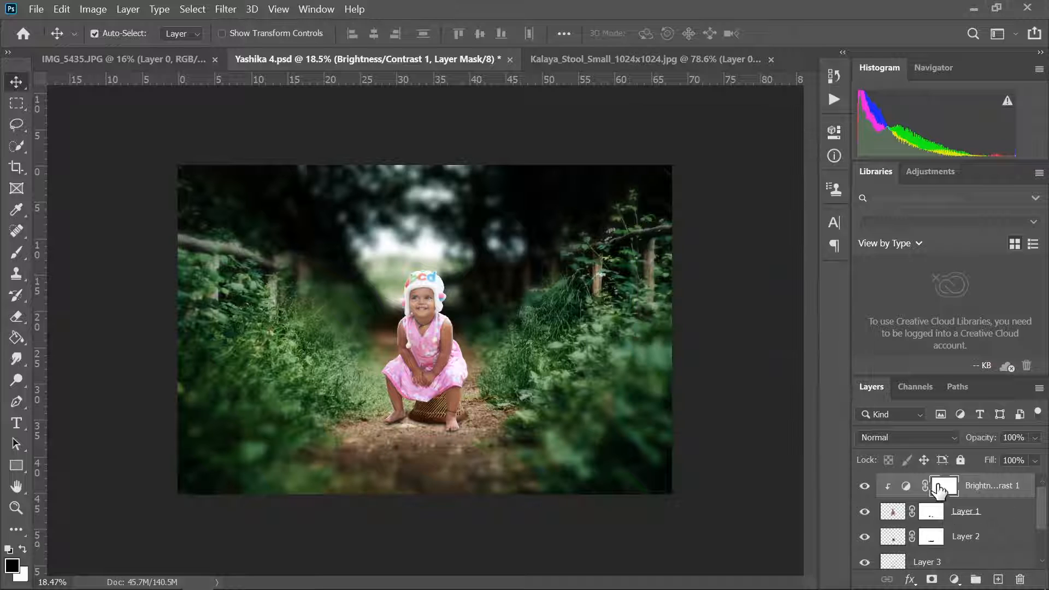
- Add a Vibrance adjustment clipped to Layer 1 and raise the vibrance to about +53
{"action": "left_click", "coordinate": [931, 511]}
{"action": "left_click", "coordinate": [954, 579]}
{"action": "left_click", "coordinate": [952, 404]}
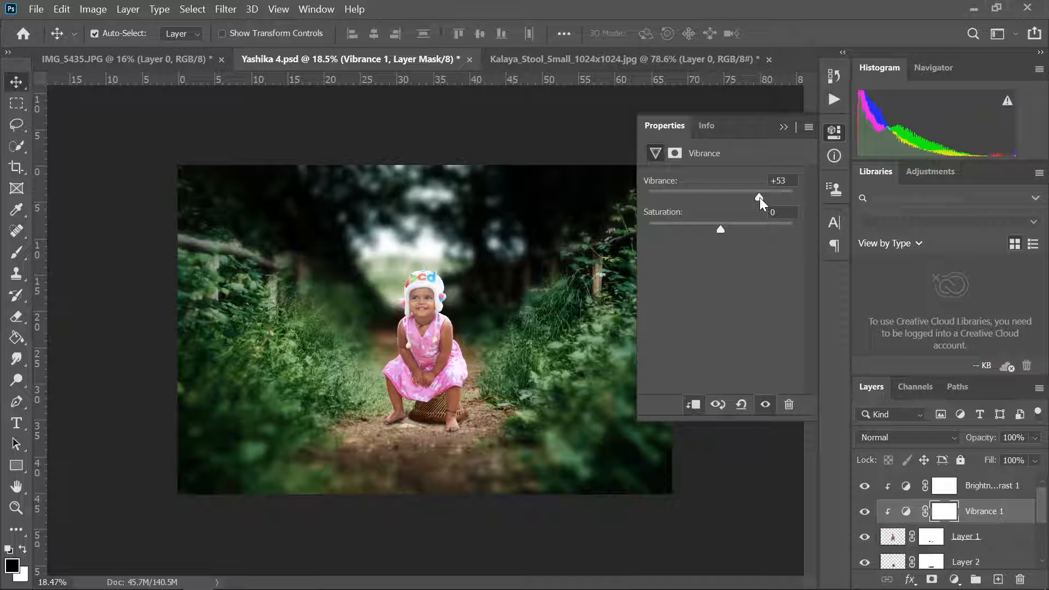
{"action": "left_click", "coordinate": [783, 127]}
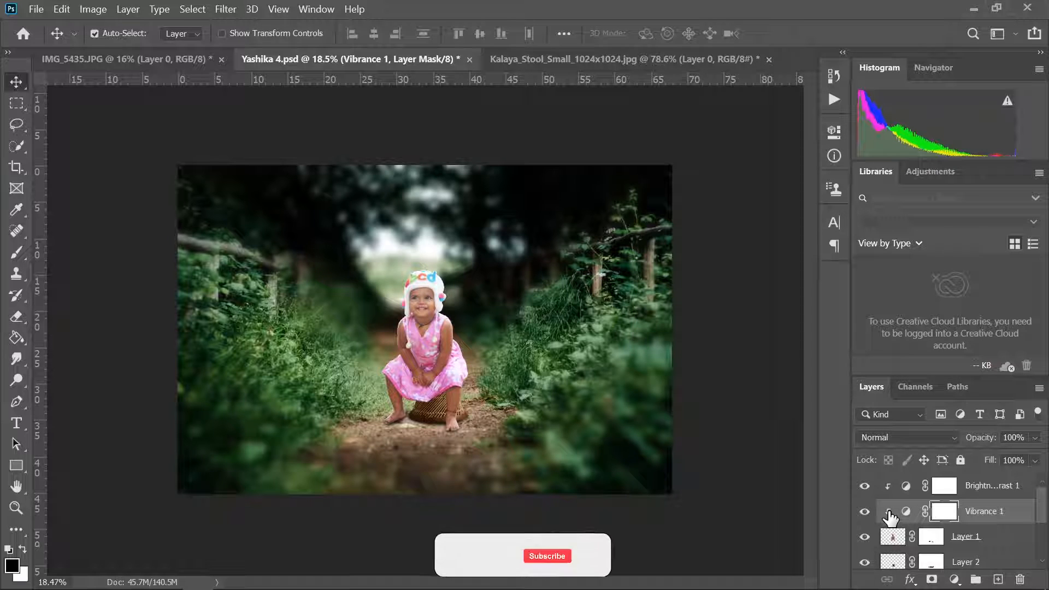
- Paint black on Layer 0 copy's mask with a 300 px brush at 36% flow to sharpen the grass beside the child
{"action": "scroll", "coordinate": [950, 539], "scroll_direction": "down", "scroll_amount": 3}
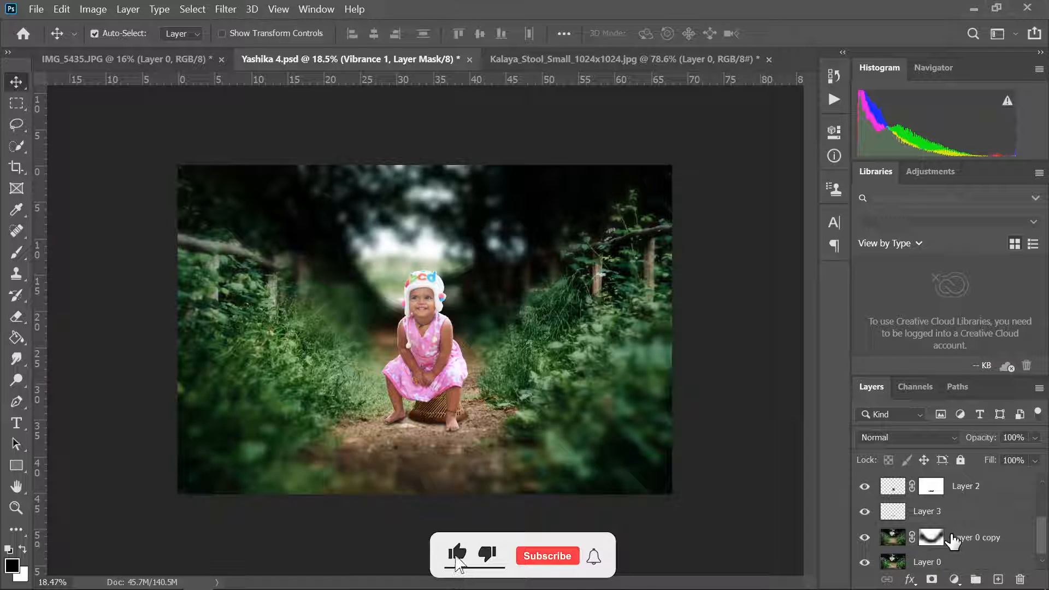
{"action": "left_click", "coordinate": [954, 539]}
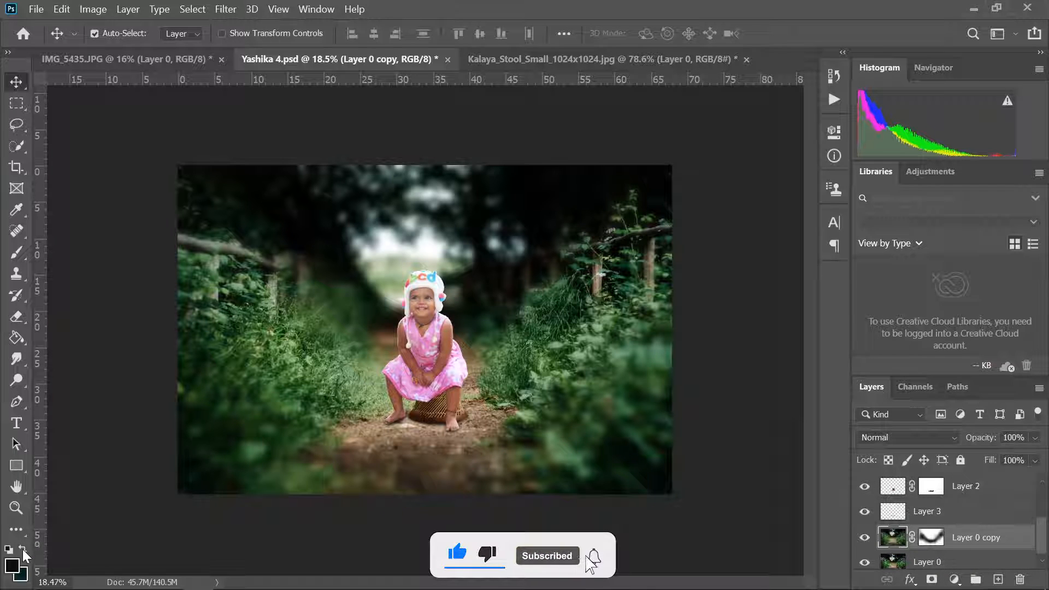
{"action": "left_click", "coordinate": [931, 538]}
{"action": "key", "text": "b"}
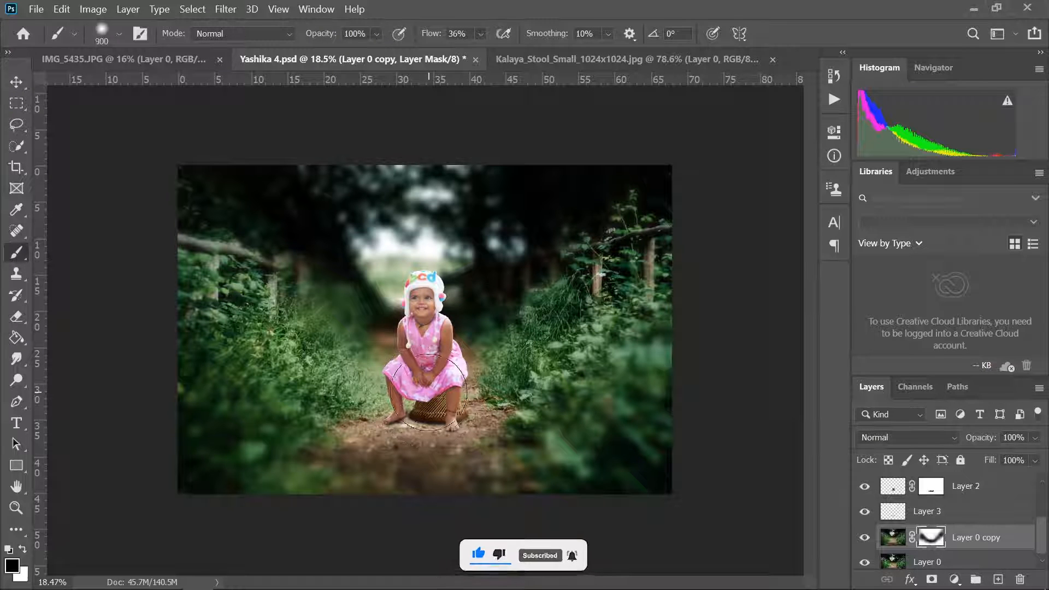
{"action": "key", "text": "bracketleft"}
{"action": "key", "text": "bracketleft"}
{"action": "key", "text": "bracketleft"}
{"action": "key", "text": "bracketleft"}
{"action": "key", "text": "bracketleft"}
{"action": "key", "text": "bracketleft"}
{"action": "key", "text": "bracketleft"}
{"action": "key", "text": "bracketleft"}
{"action": "key", "text": "bracketleft"}
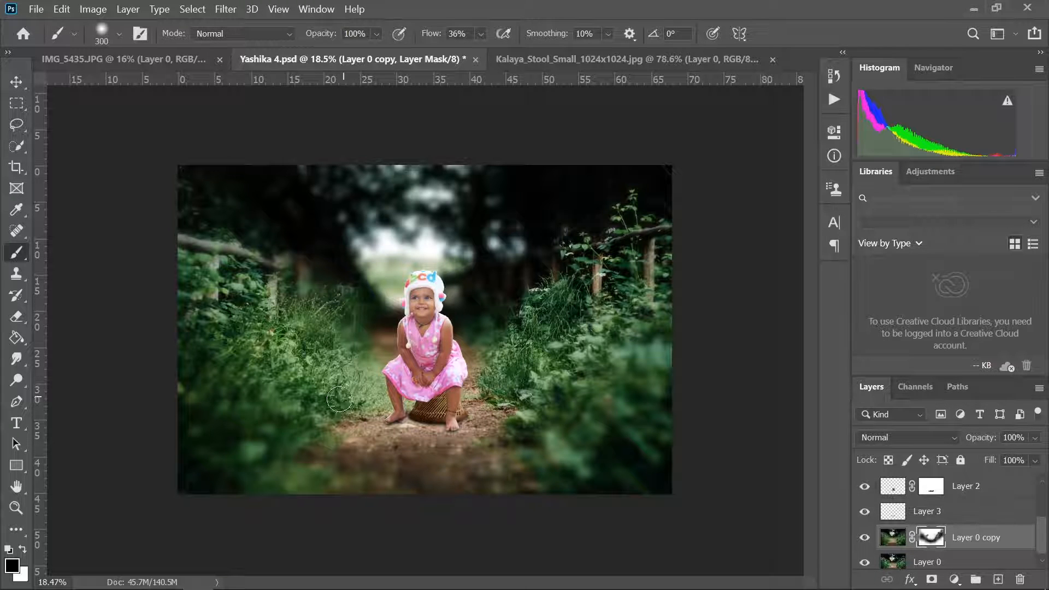
- Touch up Layer 0 copy's mask along the foliage with white and black at 10% brush opacity to soften the blur transition
{"action": "key", "text": "x"}
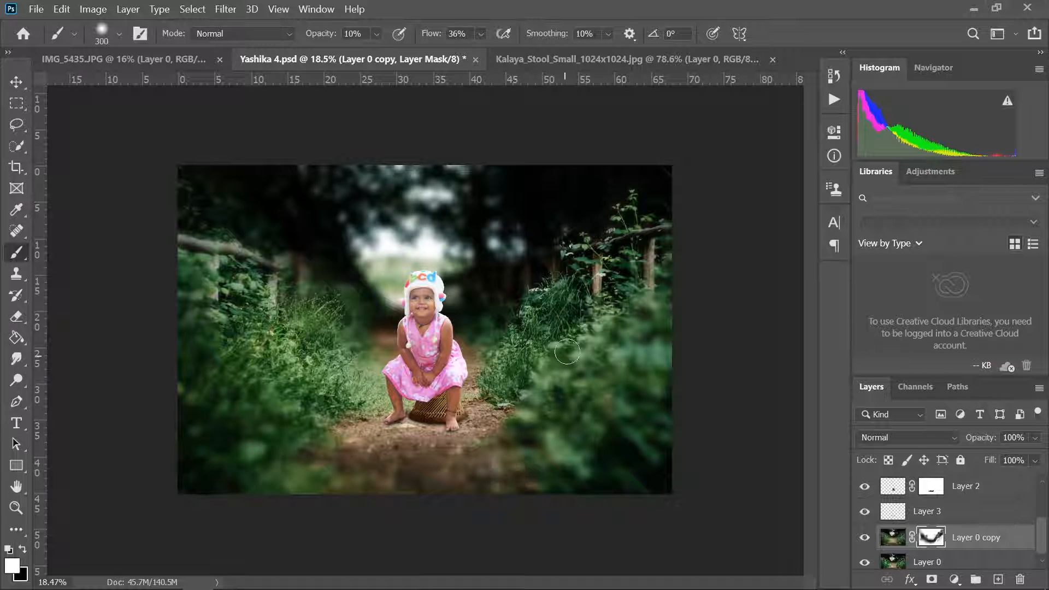
{"action": "key", "text": "x"}
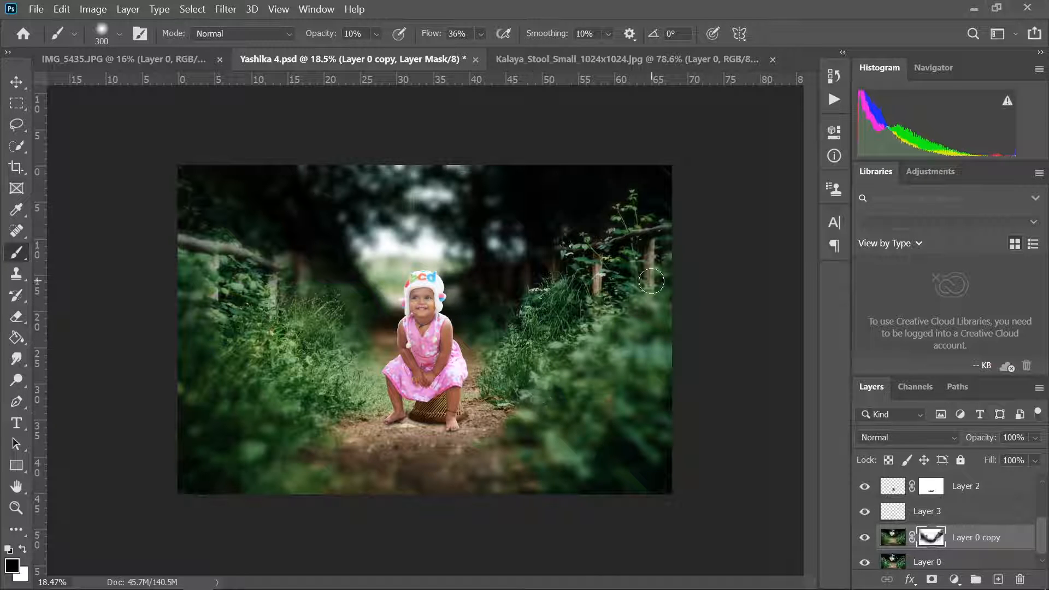
{"action": "key", "text": "v"}
- Lower the vibrance amount of the Vibrance 1 adjustment on the child
{"action": "scroll", "coordinate": [964, 541], "scroll_direction": "up", "scroll_amount": 2}
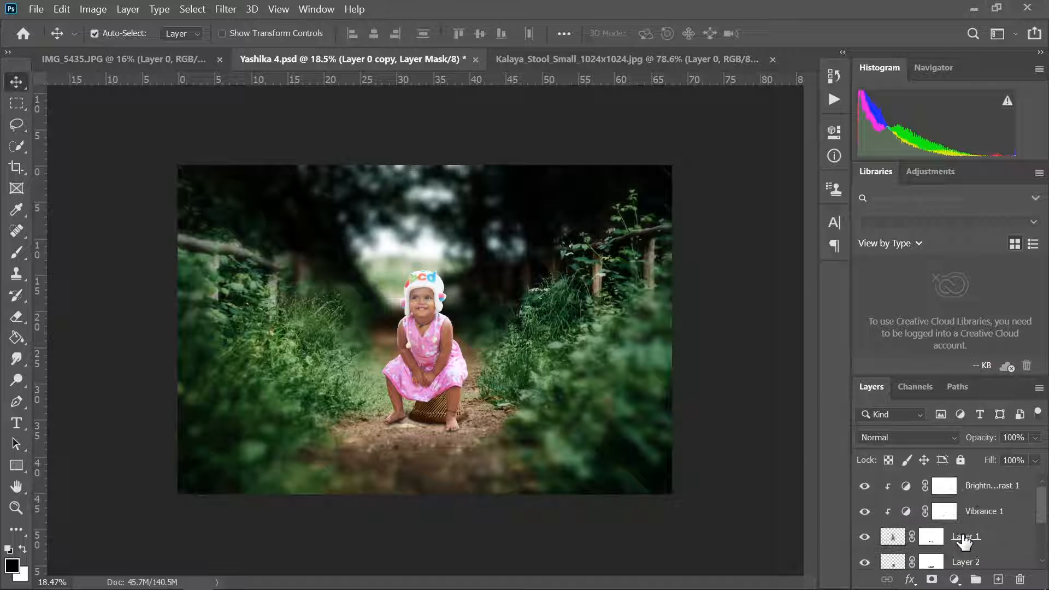
{"action": "left_click", "coordinate": [976, 511]}
{"action": "left_click", "coordinate": [834, 131]}
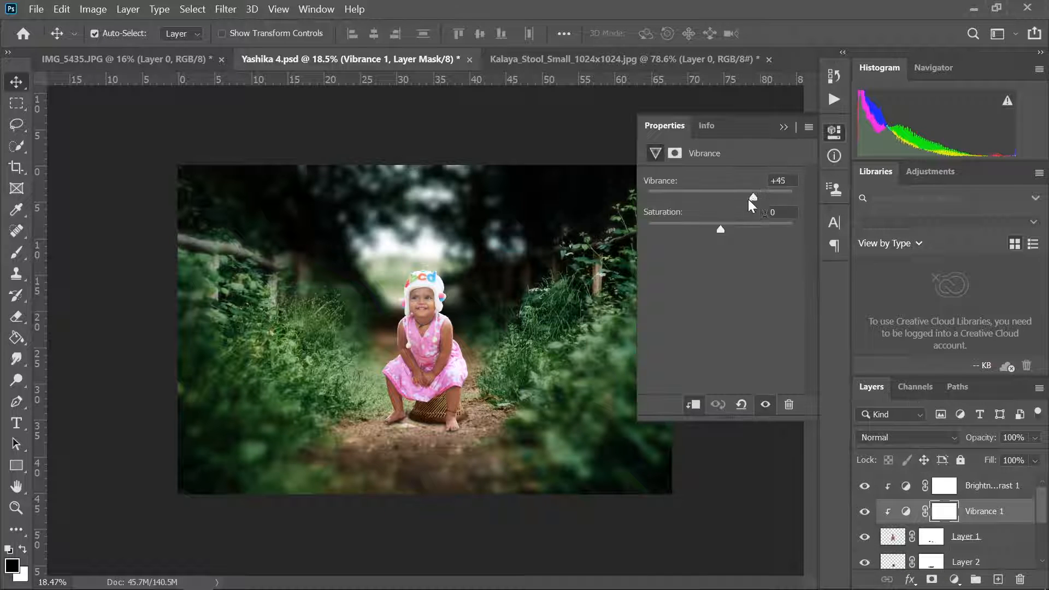
{"action": "mouse_move", "coordinate": [748, 199]}
{"action": "left_mouse_down"}
{"action": "mouse_move", "coordinate": [571, 192]}
{"action": "mouse_move", "coordinate": [734, 195]}
{"action": "left_mouse_up"}
{"action": "left_click", "coordinate": [784, 127]}
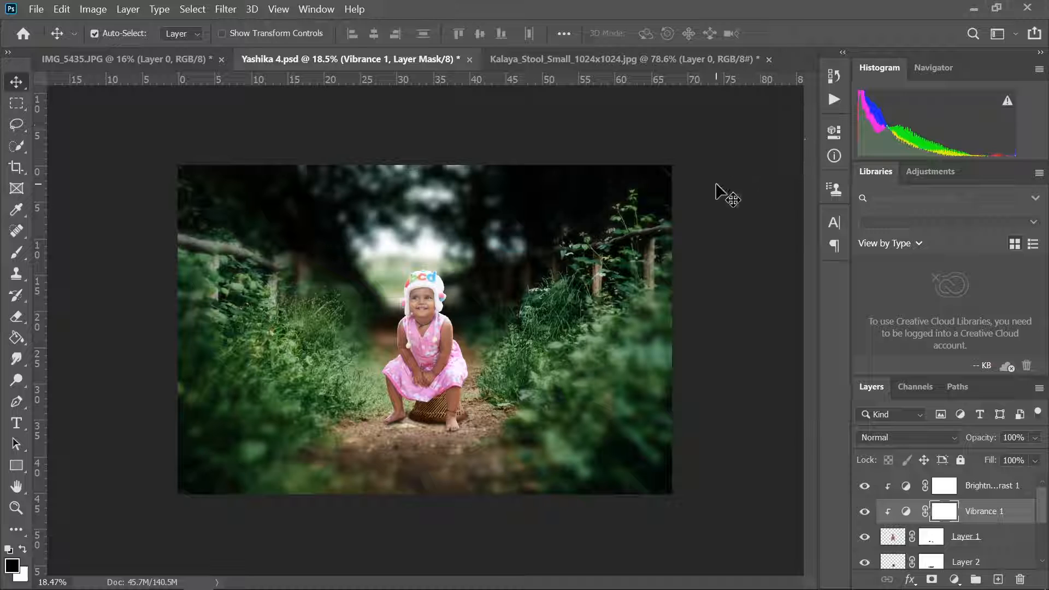
- Paint a soft black shadow on Layer 3 around the stool base with a 600 px brush at 10% opacity, and set the layer's opacity to 75%
{"action": "scroll", "coordinate": [968, 561], "scroll_direction": "down", "scroll_amount": 3}
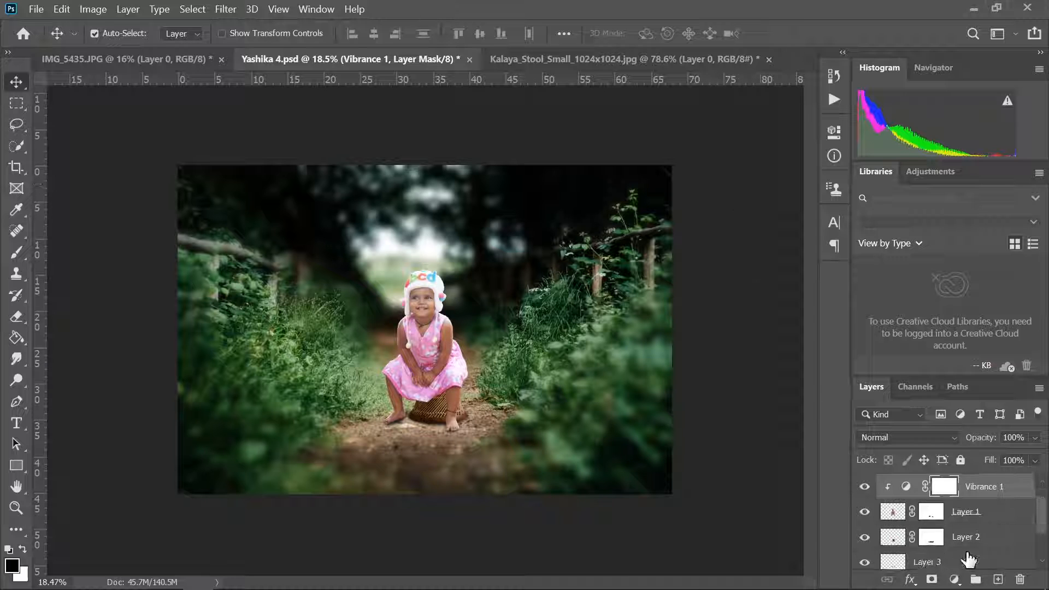
{"action": "left_click", "coordinate": [891, 515]}
{"action": "left_click", "coordinate": [16, 253]}
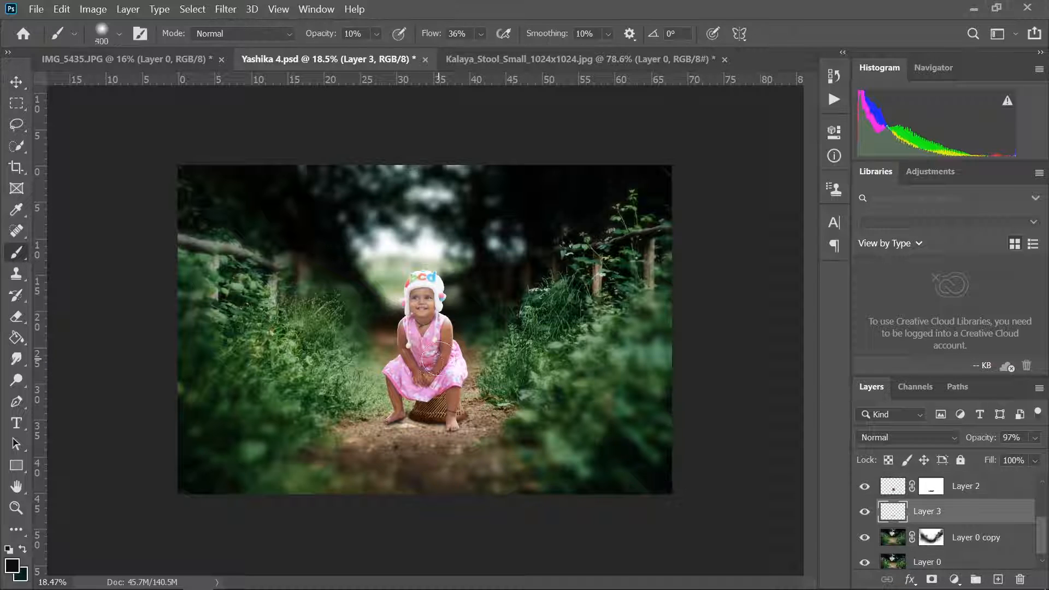
{"action": "key", "text": "bracketright"}
{"action": "key", "text": "bracketright"}
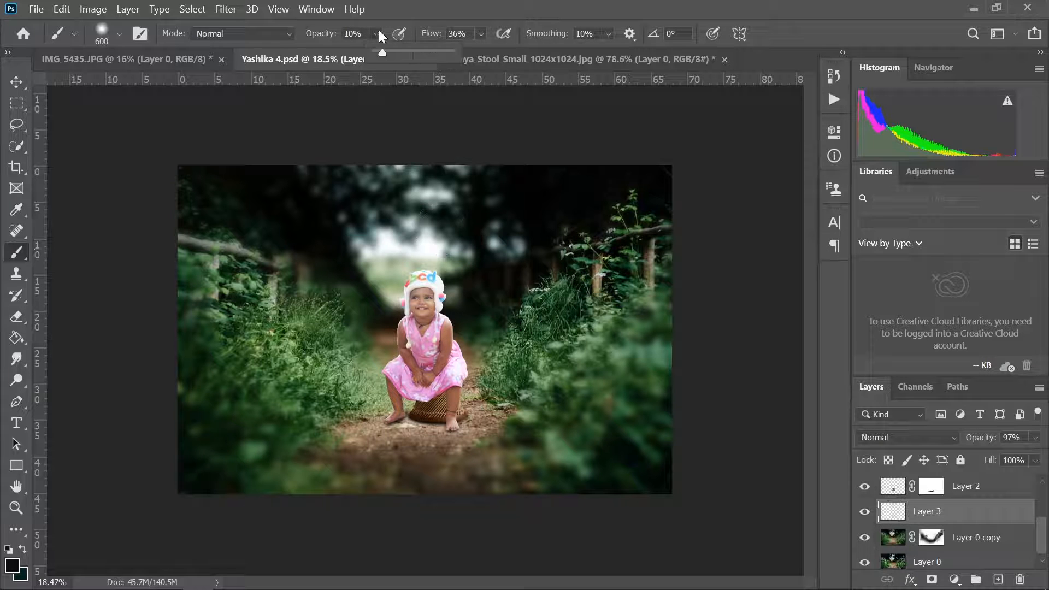
{"action": "left_click", "coordinate": [378, 34]}
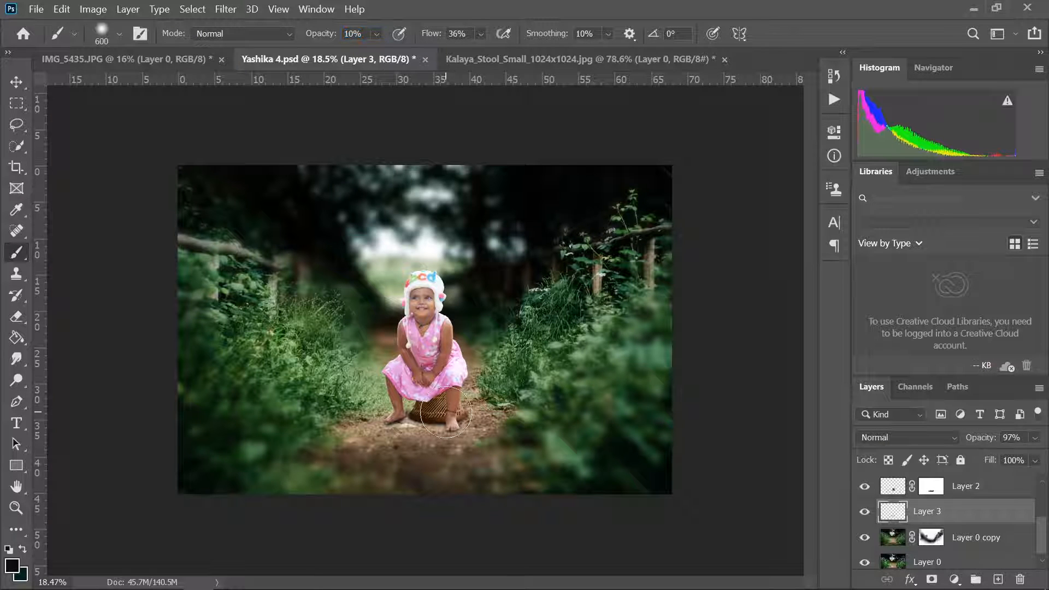
{"action": "mouse_move", "coordinate": [445, 414]}
{"action": "left_mouse_down"}
{"action": "mouse_move", "coordinate": [506, 398]}
{"action": "mouse_move", "coordinate": [531, 371]}
{"action": "mouse_move", "coordinate": [496, 407]}
{"action": "mouse_move", "coordinate": [385, 421]}
{"action": "mouse_move", "coordinate": [432, 430]}
{"action": "mouse_move", "coordinate": [411, 420]}
{"action": "mouse_move", "coordinate": [304, 423]}
{"action": "mouse_move", "coordinate": [545, 419]}
{"action": "mouse_move", "coordinate": [373, 419]}
{"action": "mouse_move", "coordinate": [258, 387]}
{"action": "mouse_move", "coordinate": [443, 425]}
{"action": "mouse_move", "coordinate": [400, 425]}
{"action": "mouse_move", "coordinate": [439, 424]}
{"action": "left_mouse_up"}
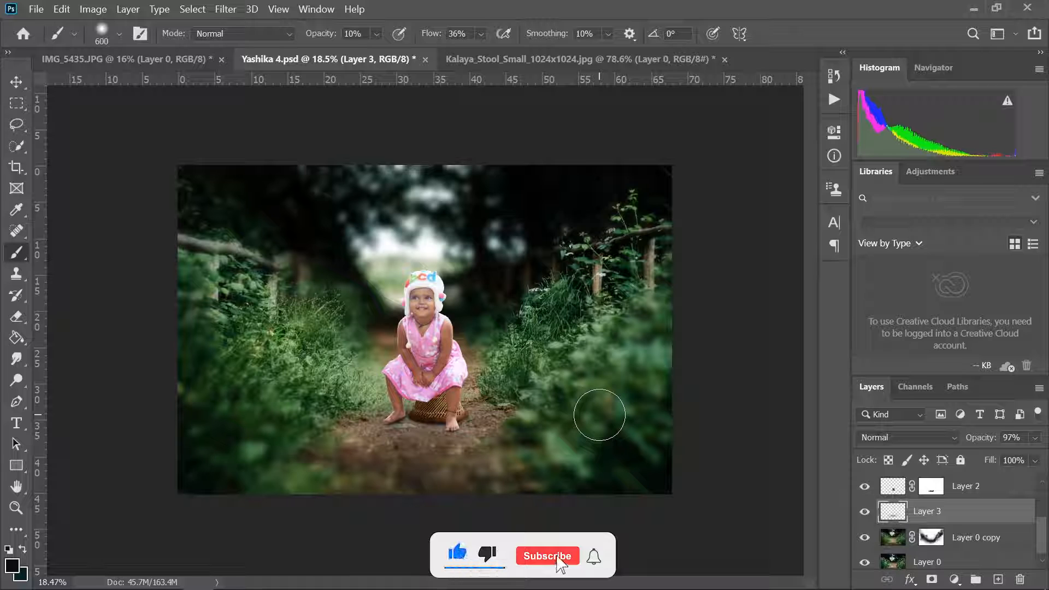
{"action": "left_click", "coordinate": [1035, 459]}
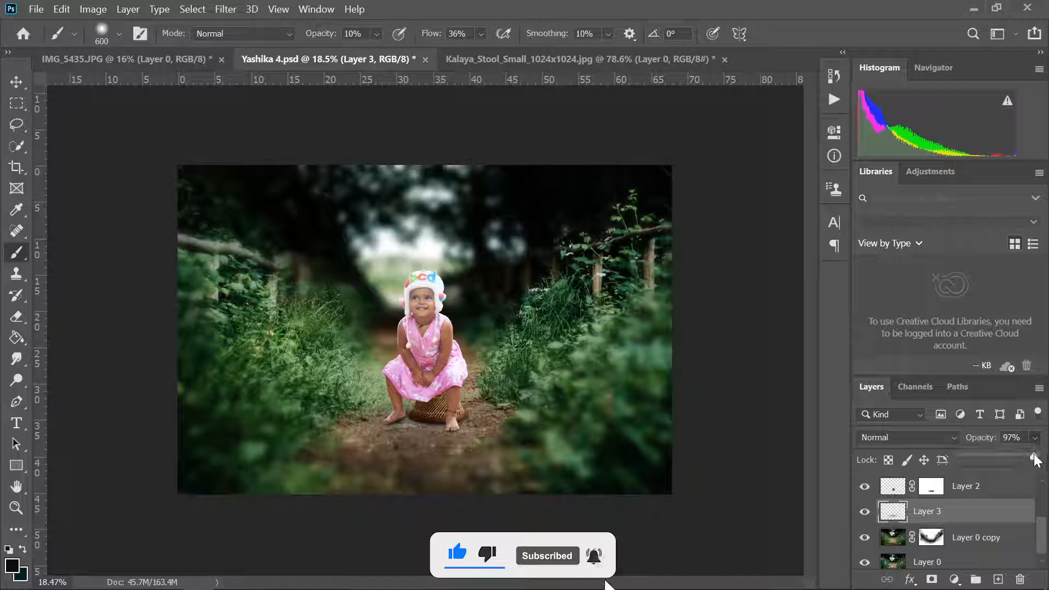
{"action": "left_click_drag", "start_coordinate": [1035, 458], "coordinate": [1018, 455]}
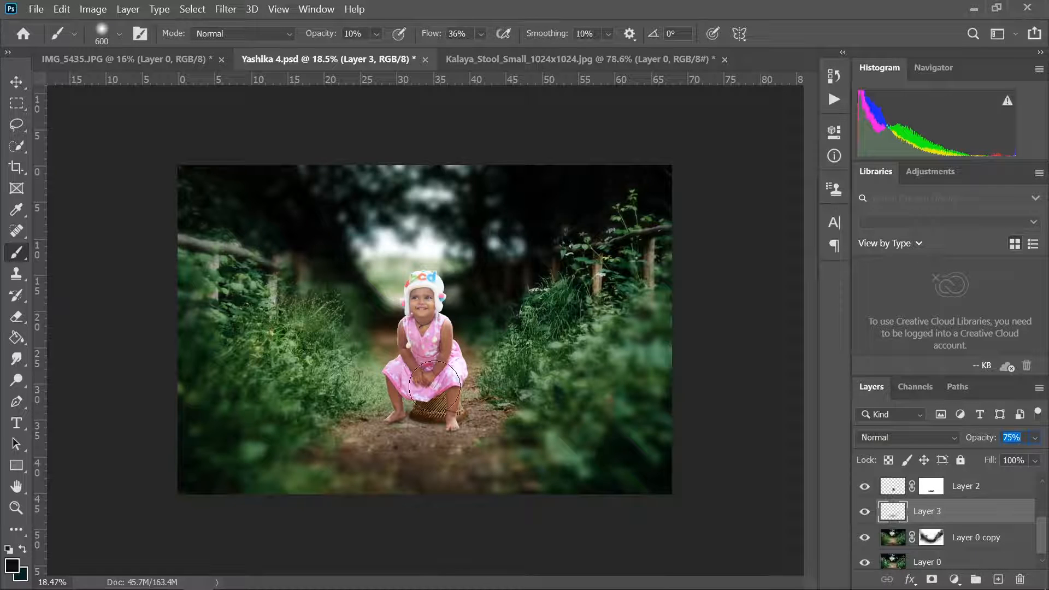
- Paint darker contact shadows on Layer 3 beneath the child's feet and stool base with a 90 px brush at 47% opacity
{"action": "key", "text": "bracketleft"}
{"action": "key", "text": "bracketleft"}
{"action": "key", "text": "bracketleft"}
{"action": "key", "text": "bracketleft"}
{"action": "scroll", "coordinate": [403, 419], "scroll_direction": "up", "scroll_amount": 5}
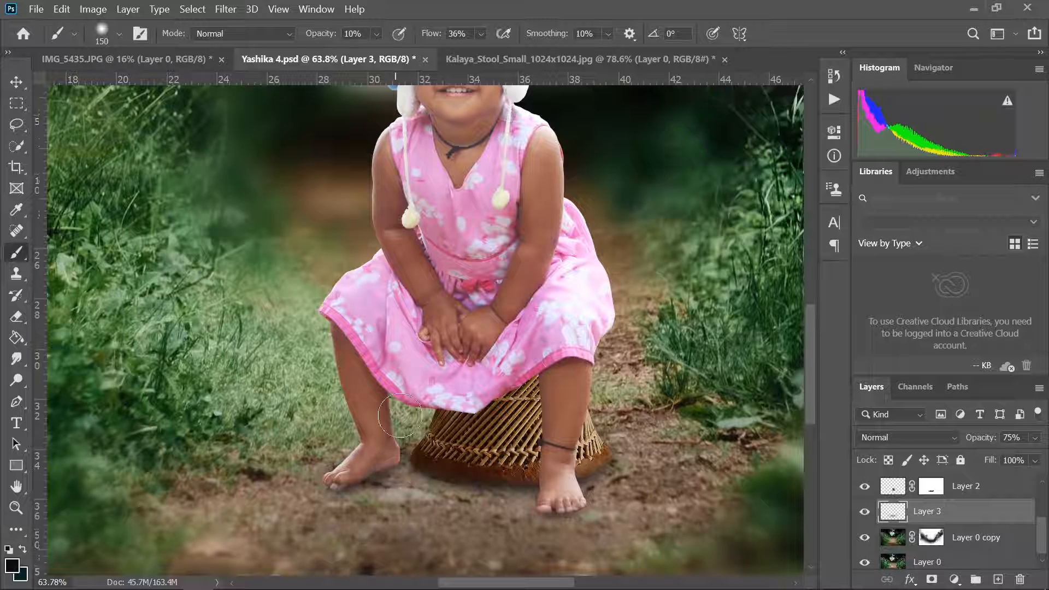
{"action": "left_click", "coordinate": [378, 34]}
{"action": "left_click_drag", "start_coordinate": [381, 52], "coordinate": [411, 57]}
{"action": "left_click", "coordinate": [373, 37]}
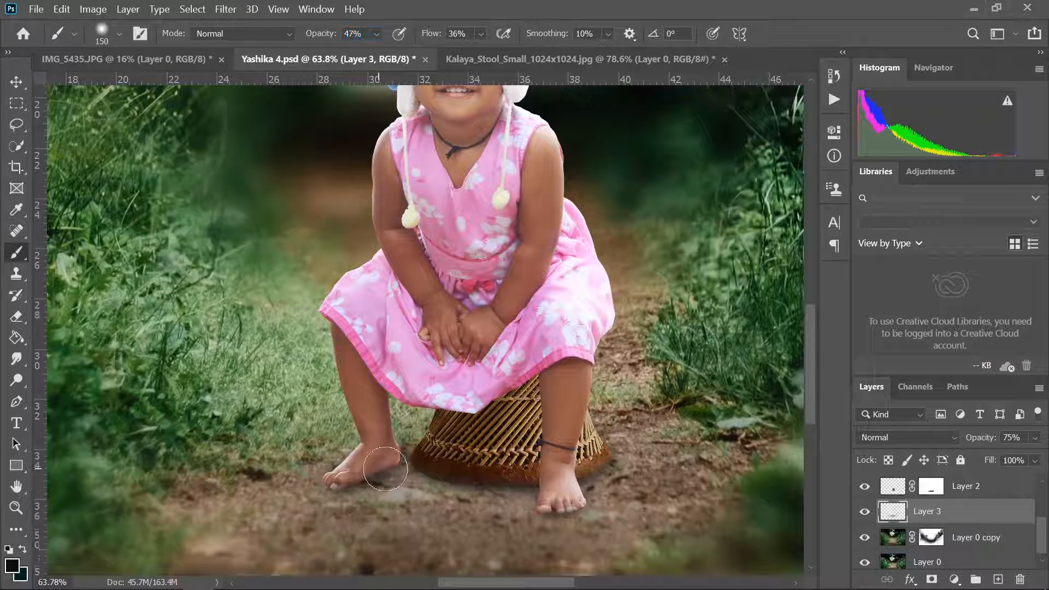
{"action": "key", "text": "bracketleft"}
{"action": "key", "text": "bracketleft"}
{"action": "key", "text": "bracketleft"}
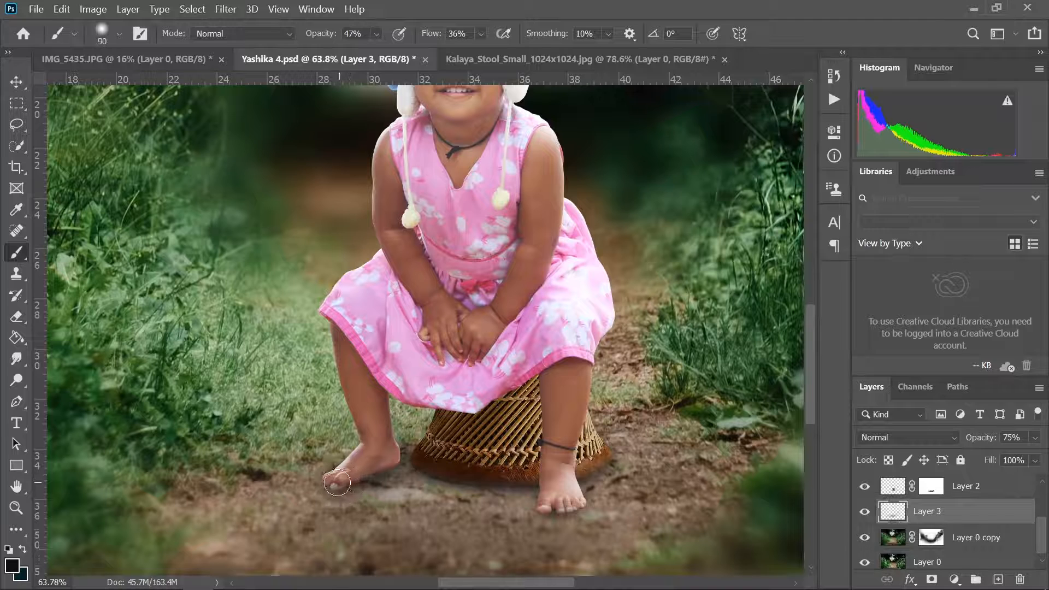
{"action": "mouse_move", "coordinate": [348, 485]}
{"action": "left_mouse_down"}
{"action": "mouse_move", "coordinate": [519, 489]}
{"action": "mouse_move", "coordinate": [568, 506]}
{"action": "left_mouse_up"}
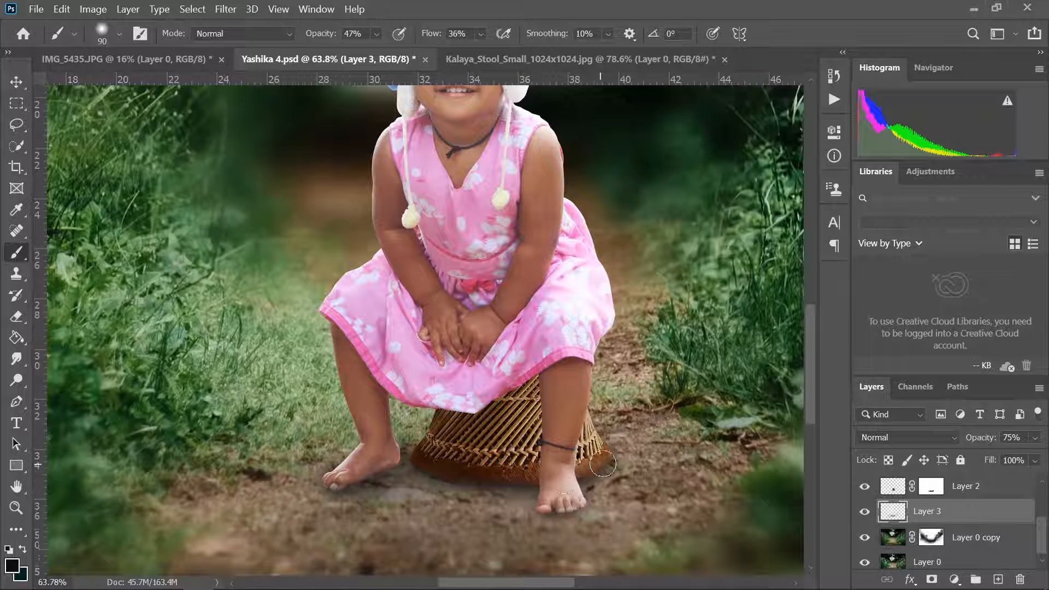
{"action": "mouse_move", "coordinate": [438, 472]}
{"action": "left_mouse_down"}
{"action": "mouse_move", "coordinate": [529, 484]}
{"action": "mouse_move", "coordinate": [423, 473]}
{"action": "mouse_move", "coordinate": [590, 488]}
{"action": "mouse_move", "coordinate": [625, 468]}
{"action": "mouse_move", "coordinate": [542, 519]}
{"action": "mouse_move", "coordinate": [517, 506]}
{"action": "mouse_move", "coordinate": [559, 510]}
{"action": "left_mouse_up"}
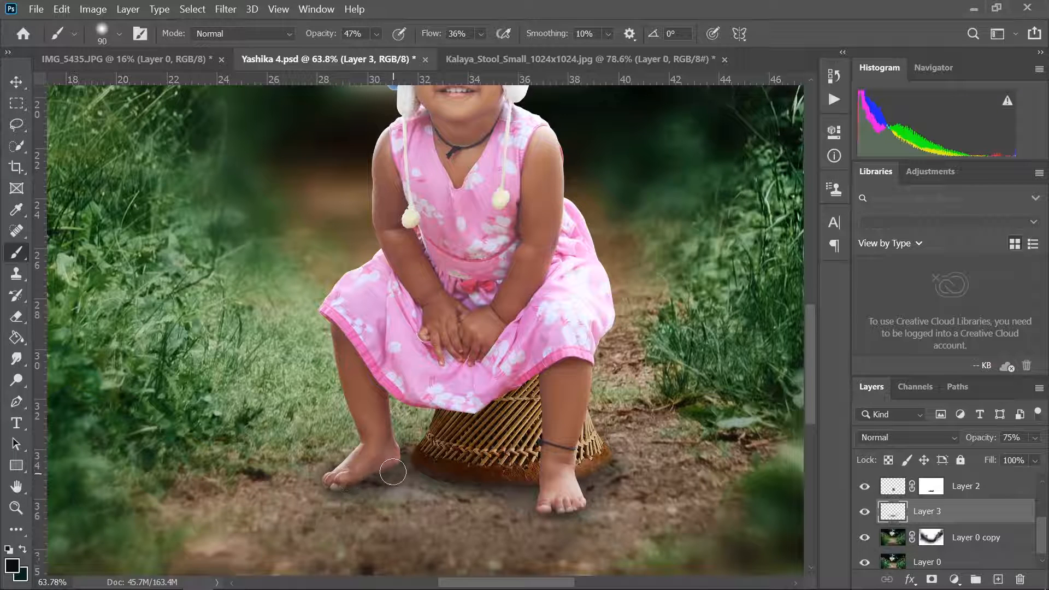
{"action": "key", "text": "v"}
{"action": "key", "text": "ctrl+0"}
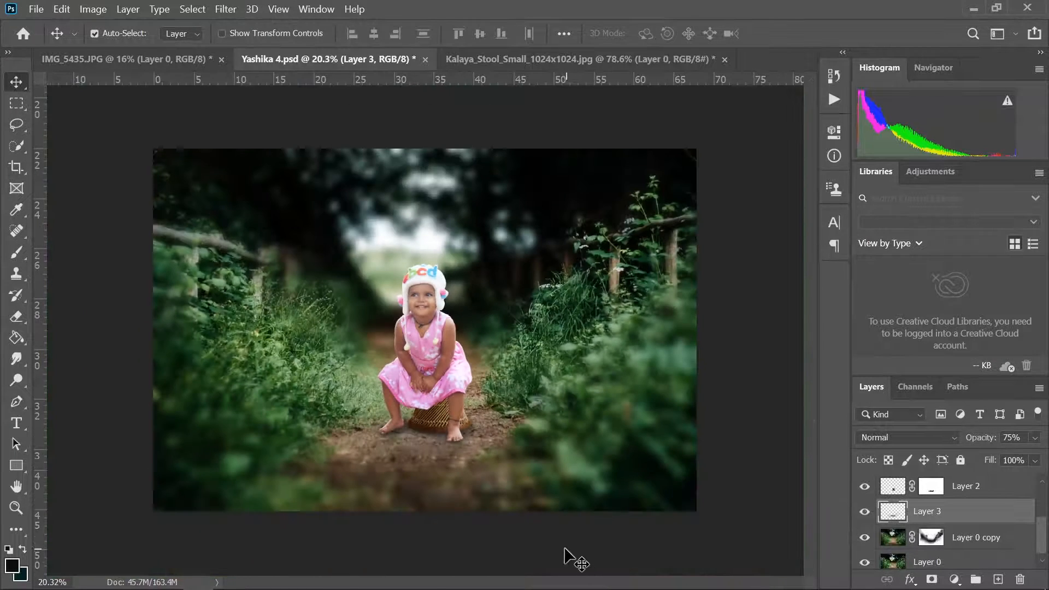
{"action": "left_click", "coordinate": [565, 549]}
- Paint black over the foreground path on Layer 0 copy's mask with a 600 px brush at 20% opacity to reduce the blur there
{"action": "left_click", "coordinate": [931, 538]}
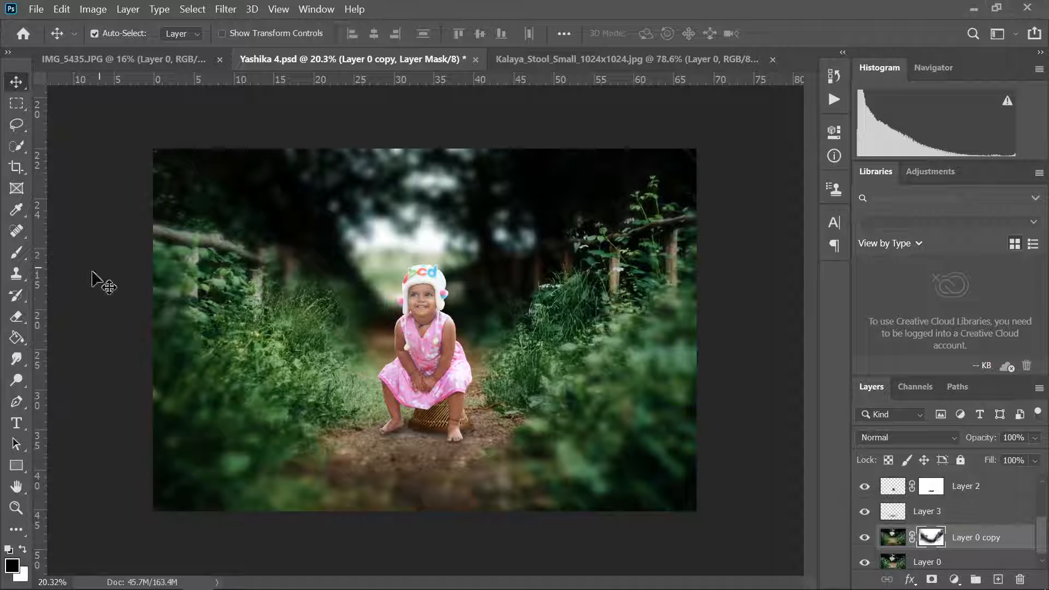
{"action": "left_click", "coordinate": [17, 253]}
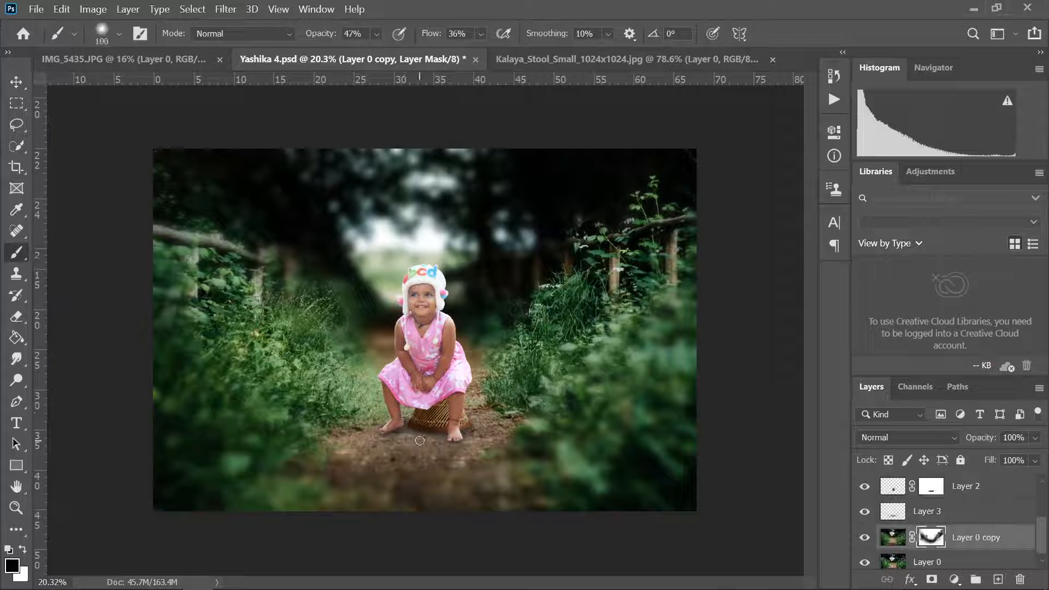
{"action": "key", "text": "bracketright"}
{"action": "key", "text": "bracketright"}
{"action": "key", "text": "bracketright"}
{"action": "key", "text": "bracketright"}
{"action": "key", "text": "bracketright"}
{"action": "key", "text": "0"}
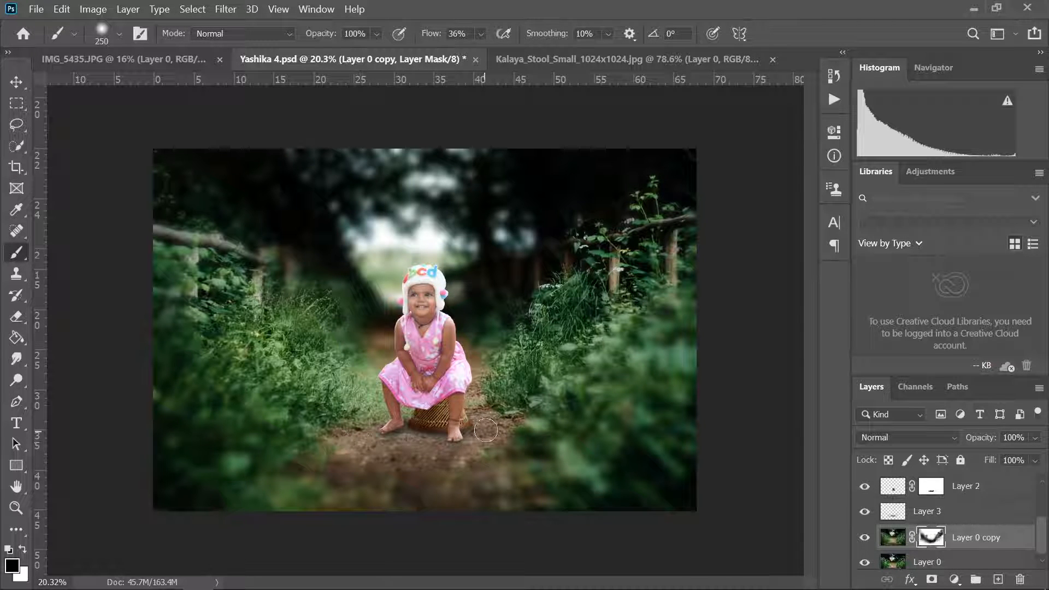
{"action": "mouse_move", "coordinate": [376, 466]}
{"action": "left_mouse_down"}
{"action": "mouse_move", "coordinate": [493, 447]}
{"action": "mouse_move", "coordinate": [362, 451]}
{"action": "left_mouse_up"}
{"action": "key", "text": "bracketright"}
{"action": "key", "text": "bracketright"}
{"action": "key", "text": "bracketright"}
{"action": "key", "text": "bracketright"}
{"action": "key", "text": "bracketright"}
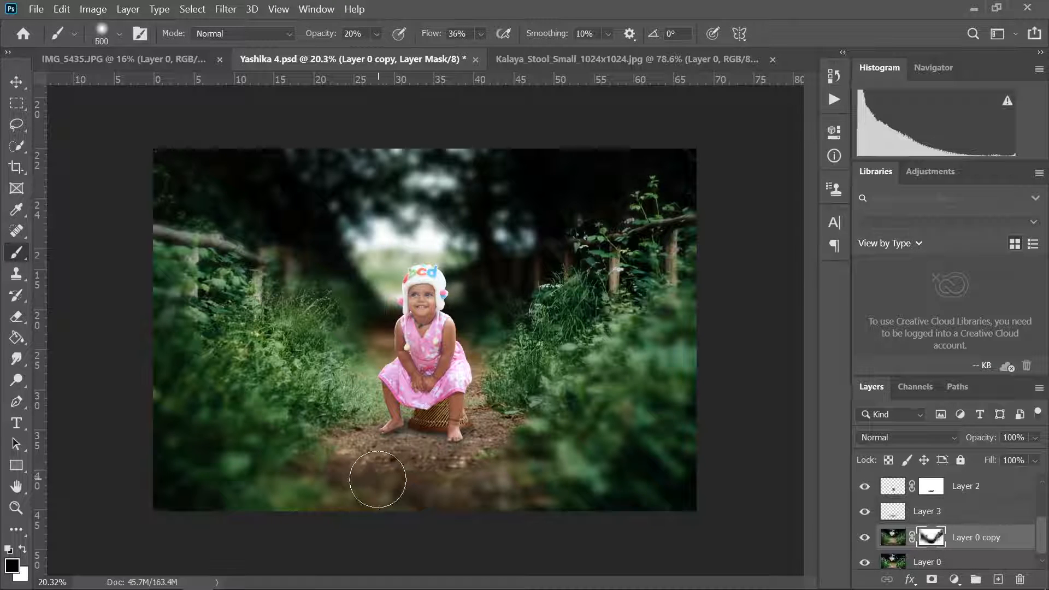
{"action": "key", "text": "v"}
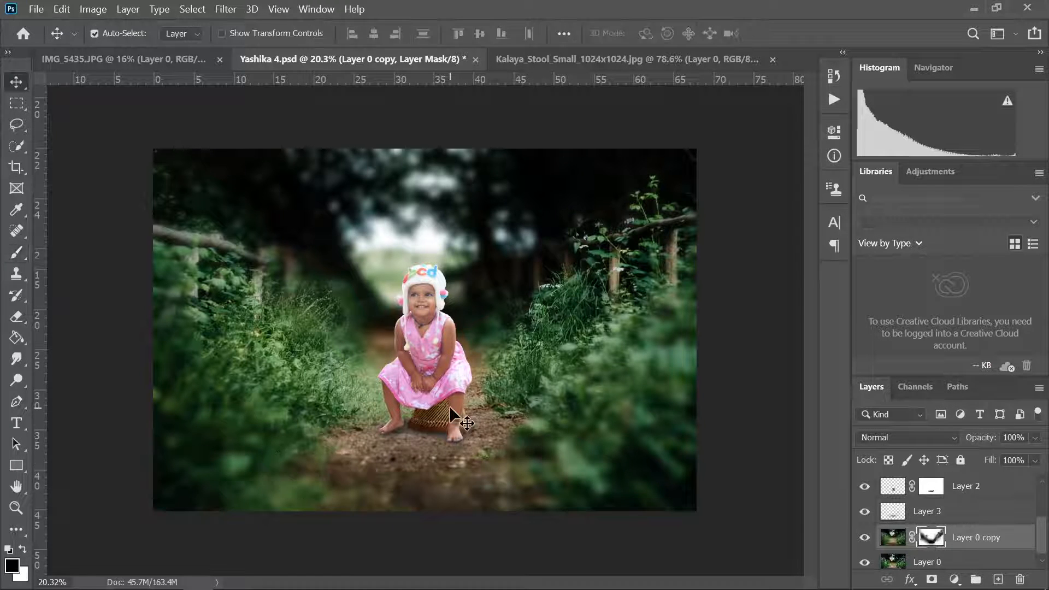
- Add an unclipped Brightness/Contrast adjustment at the top of the layer stack and adjust the brightness of the whole composite
{"action": "key", "text": "ctrl+minus"}
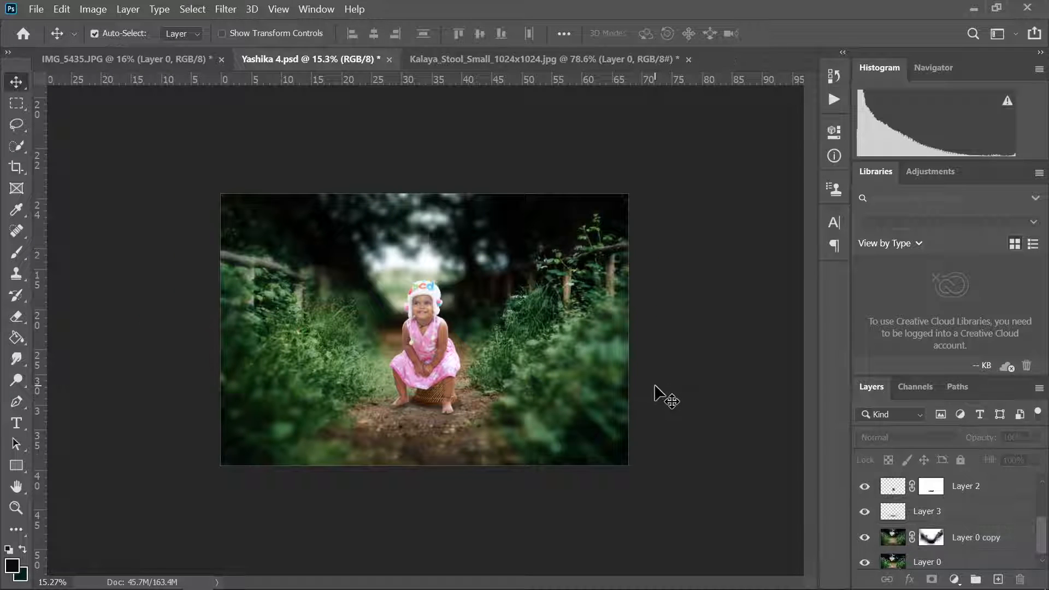
{"action": "scroll", "coordinate": [978, 525], "scroll_direction": "up", "scroll_amount": 3}
{"action": "left_click", "coordinate": [989, 491]}
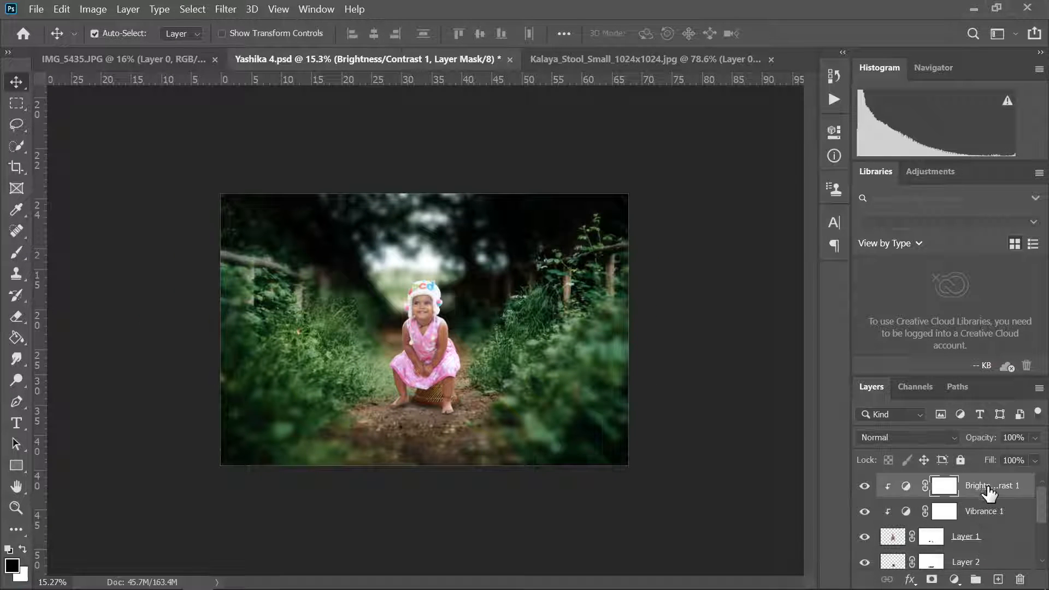
{"action": "left_click", "coordinate": [955, 580]}
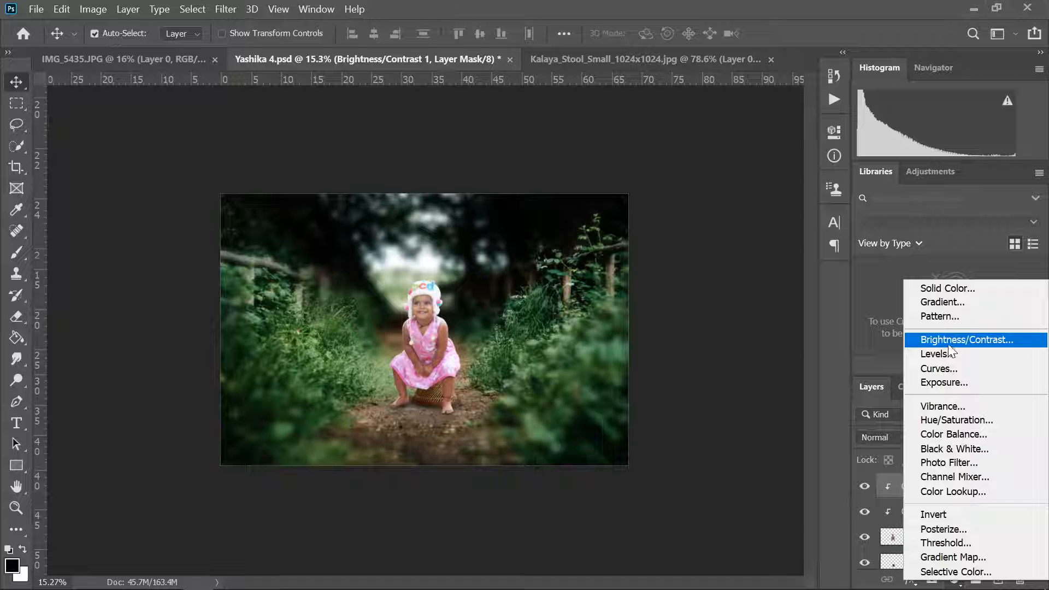
{"action": "left_click", "coordinate": [949, 342]}
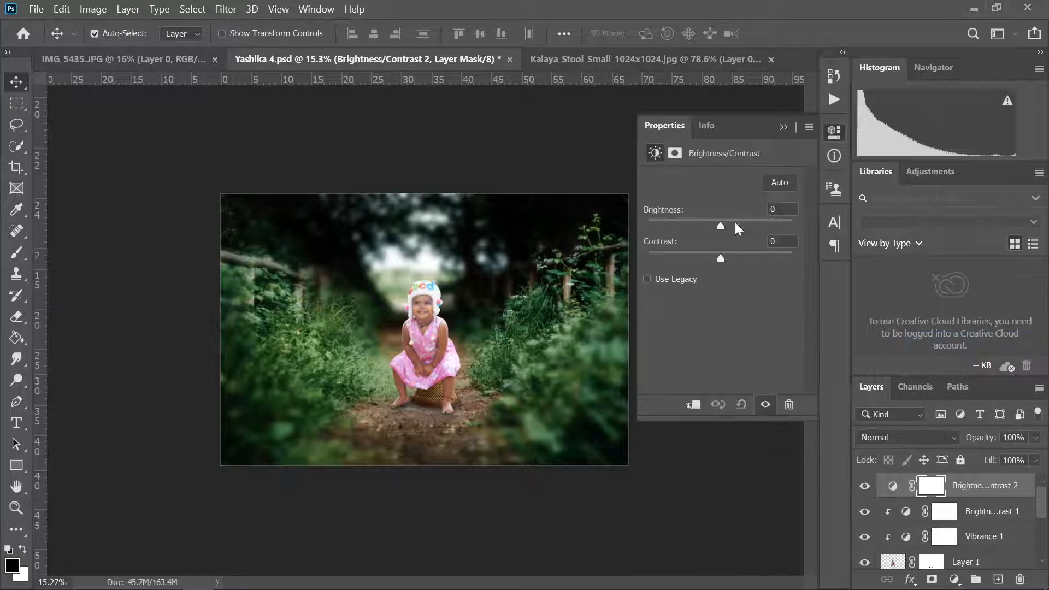
{"action": "mouse_move", "coordinate": [738, 229]}
{"action": "left_mouse_down"}
{"action": "mouse_move", "coordinate": [749, 228]}
{"action": "mouse_move", "coordinate": [709, 226]}
{"action": "mouse_move", "coordinate": [725, 258]}
{"action": "mouse_move", "coordinate": [671, 252]}
{"action": "mouse_move", "coordinate": [693, 258]}
{"action": "mouse_move", "coordinate": [678, 258]}
{"action": "mouse_move", "coordinate": [719, 227]}
{"action": "left_mouse_up"}
{"action": "left_click", "coordinate": [784, 127]}
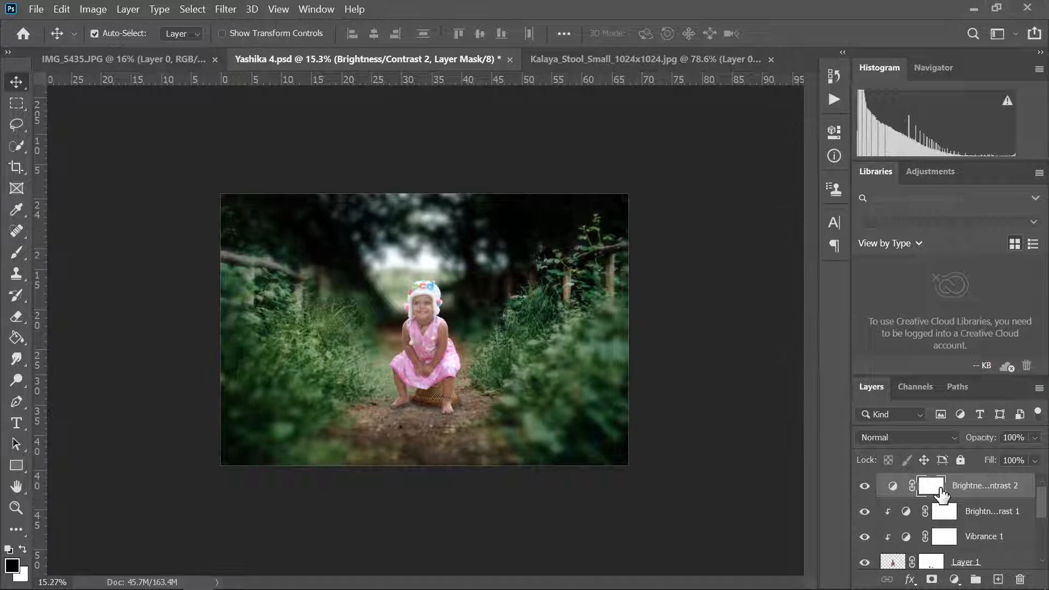
- Create a new layer directly above the Brightness/Contrast 1 adjustment and clip it to the child layer
{"action": "scroll", "coordinate": [940, 500], "scroll_direction": "down", "scroll_amount": 4}
{"action": "scroll", "coordinate": [936, 527], "scroll_direction": "up", "scroll_amount": 2}
{"action": "left_click", "coordinate": [941, 516]}
{"action": "scroll", "coordinate": [942, 517], "scroll_direction": "up", "scroll_amount": 2}
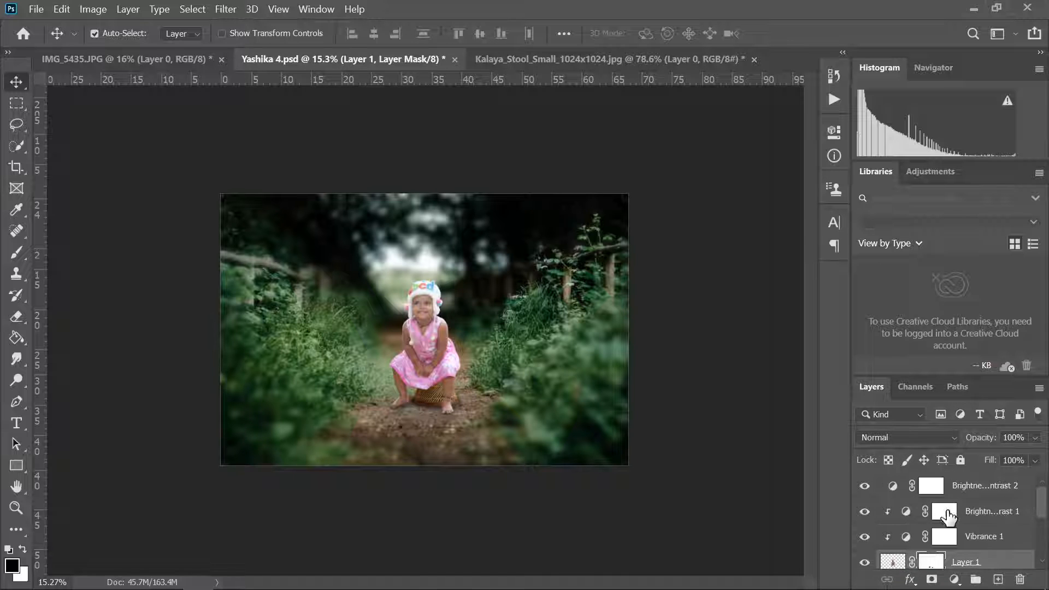
{"action": "left_click", "coordinate": [947, 514]}
{"action": "left_click", "coordinate": [999, 580]}
{"action": "right_click", "coordinate": [935, 509]}
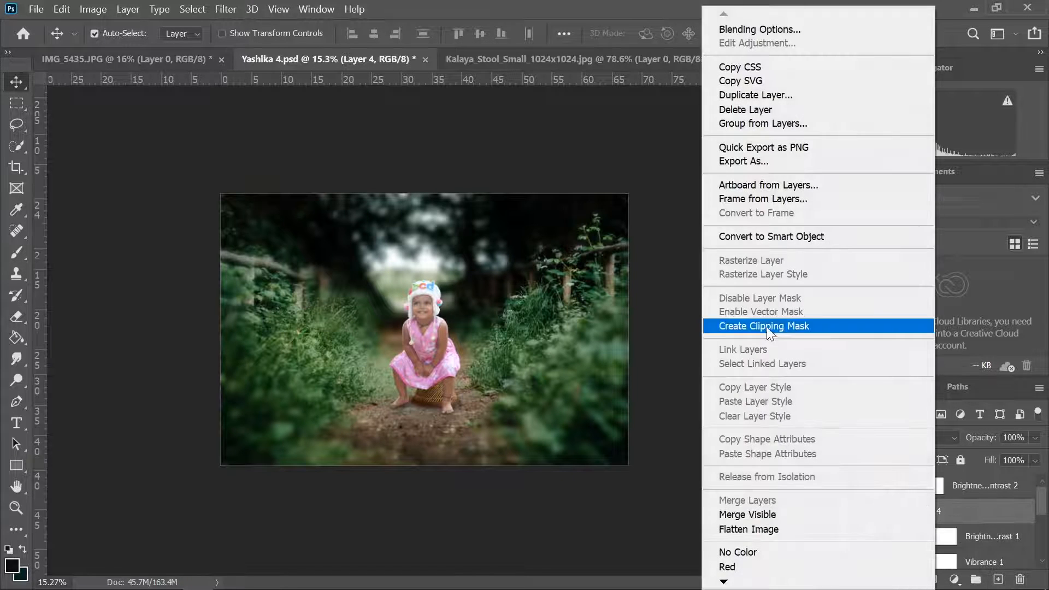
{"action": "left_click", "coordinate": [770, 327]}
- Paint white highlights over the child on the clipped layer using a 175 px brush at 33% opacity
{"action": "key", "text": "b"}
{"action": "left_click", "coordinate": [11, 551]}
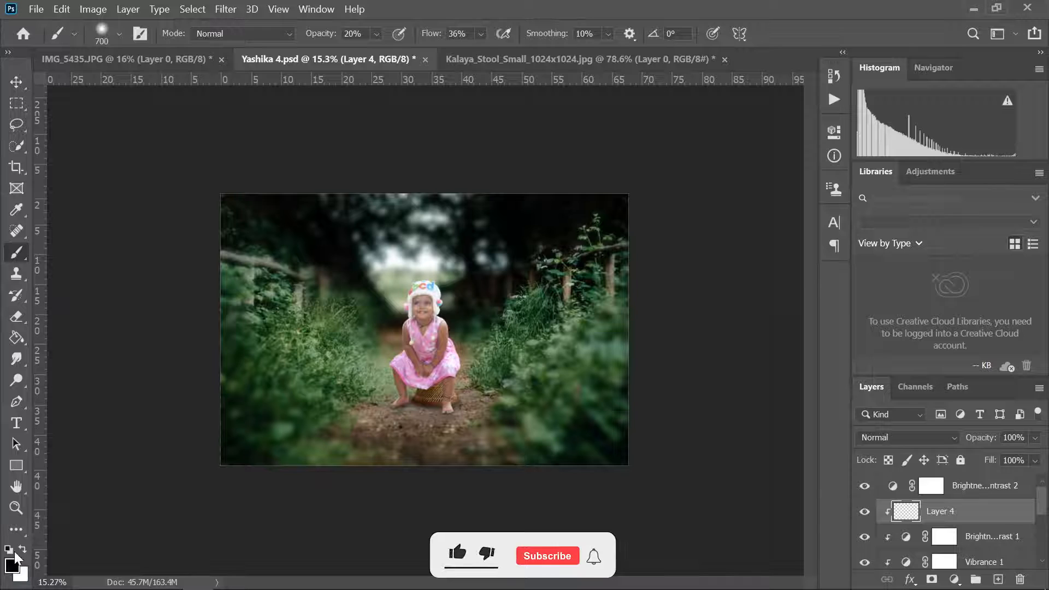
{"action": "left_click", "coordinate": [21, 571]}
{"action": "left_click", "coordinate": [679, 122]}
{"action": "key", "text": "x"}
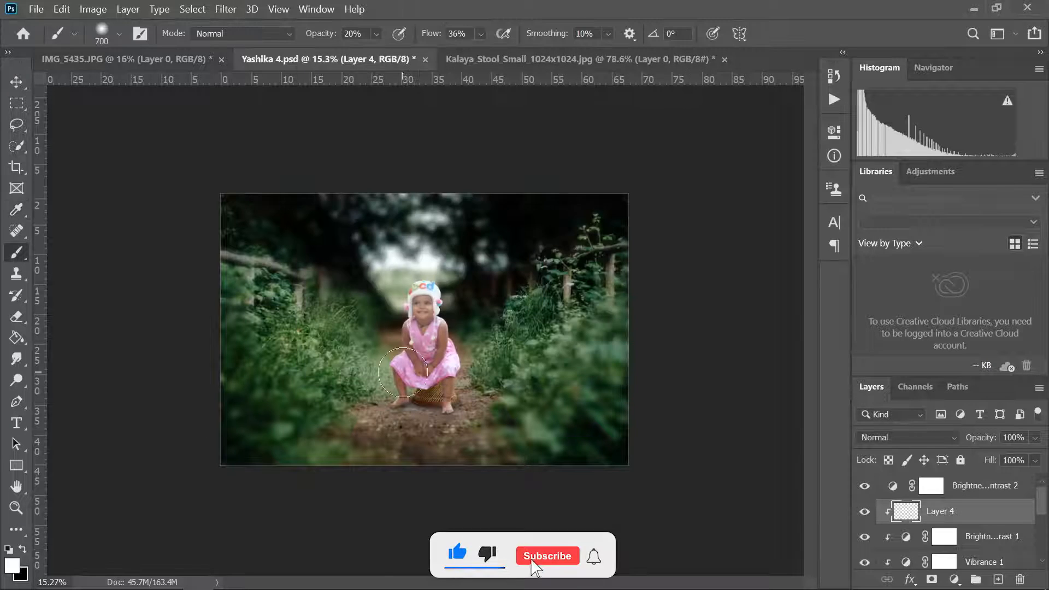
{"action": "scroll", "coordinate": [415, 301], "scroll_direction": "up", "scroll_amount": 9}
{"action": "scroll", "coordinate": [516, 335], "scroll_direction": "up", "scroll_amount": 2}
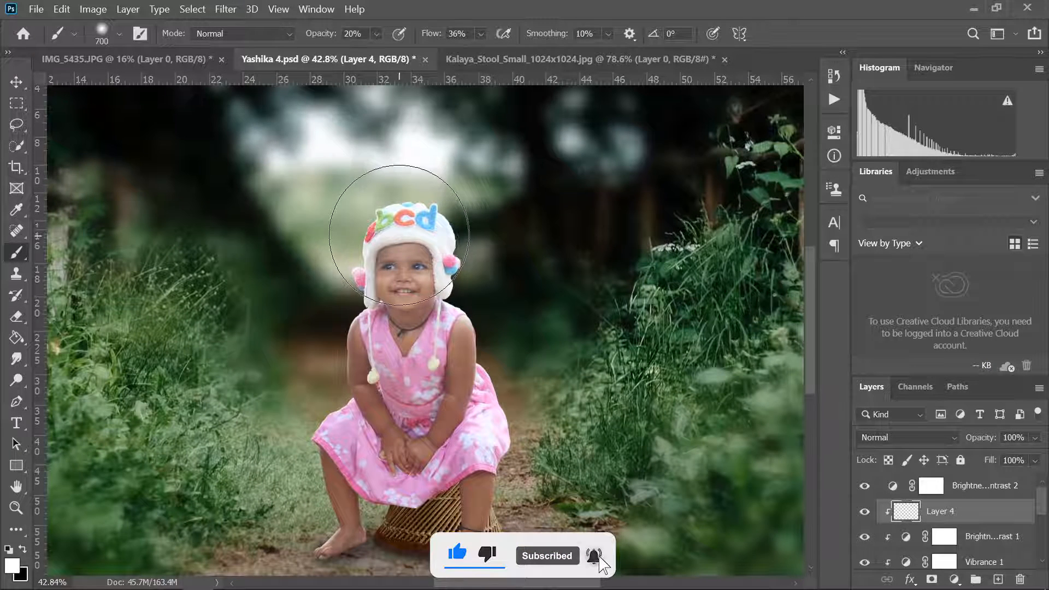
{"action": "key", "text": "3"}
{"action": "key", "text": "3"}
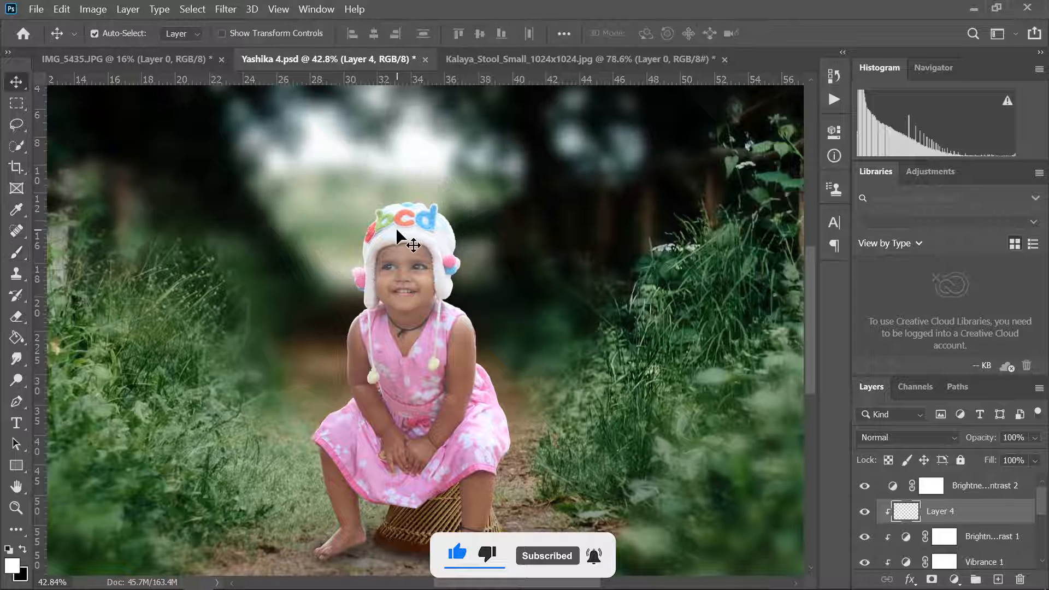
{"action": "scroll", "coordinate": [391, 225], "scroll_direction": "down", "scroll_amount": 2}
{"action": "key", "text": "bracketleft"}
{"action": "key", "text": "bracketleft"}
{"action": "key", "text": "bracketleft"}
{"action": "key", "text": "bracketleft"}
{"action": "key", "text": "bracketleft"}
{"action": "key", "text": "bracketleft"}
{"action": "key", "text": "bracketleft"}
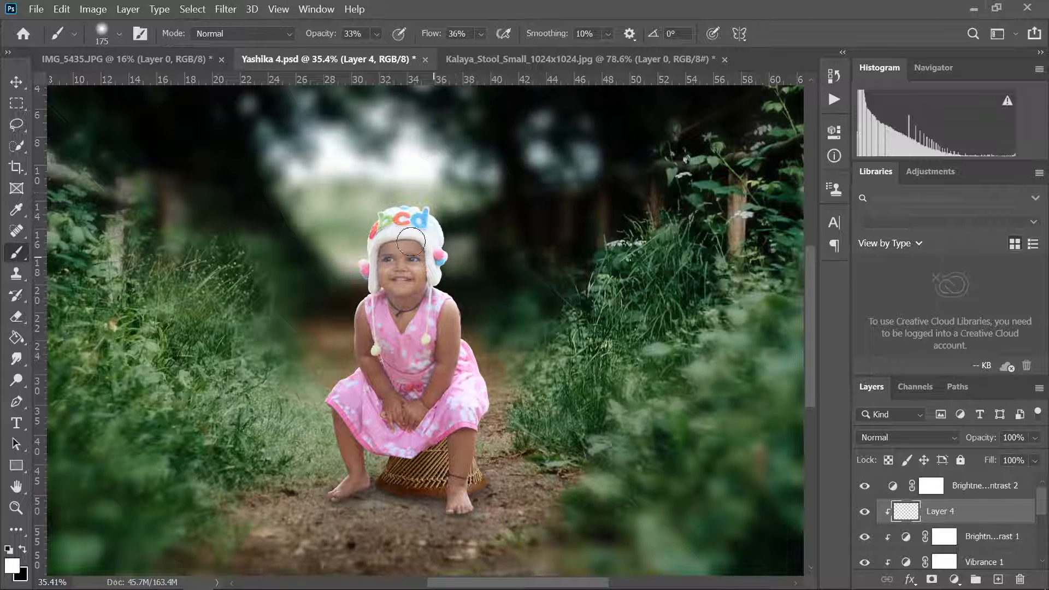
- Set the clipped layer's blend mode to Soft Light and paint black shading over the child's hands, dress and legs at 33% brush opacity
{"action": "left_click", "coordinate": [907, 437]}
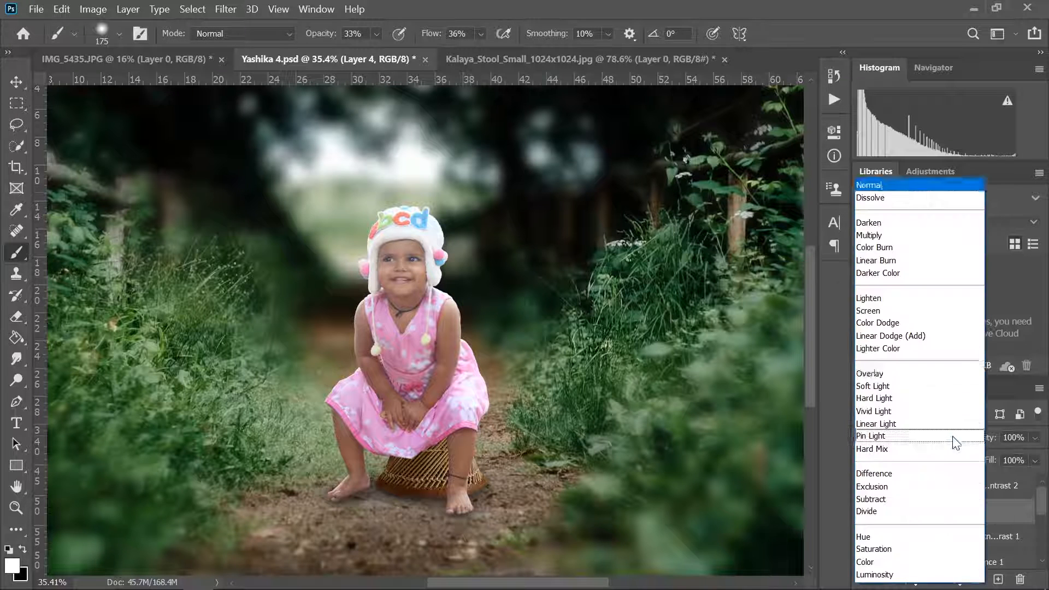
{"action": "left_click", "coordinate": [882, 386]}
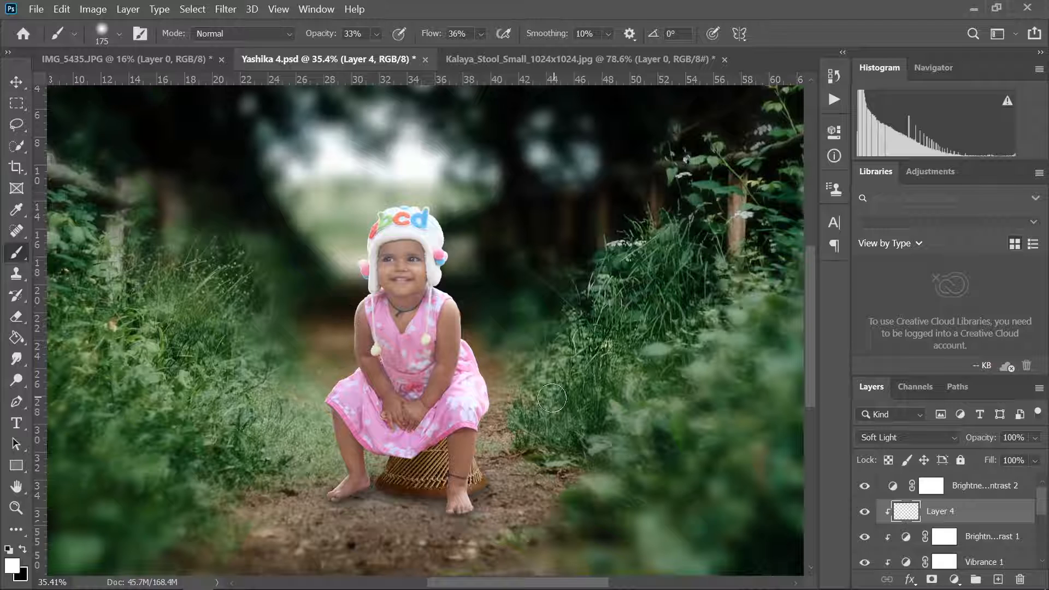
{"action": "left_click", "coordinate": [23, 549]}
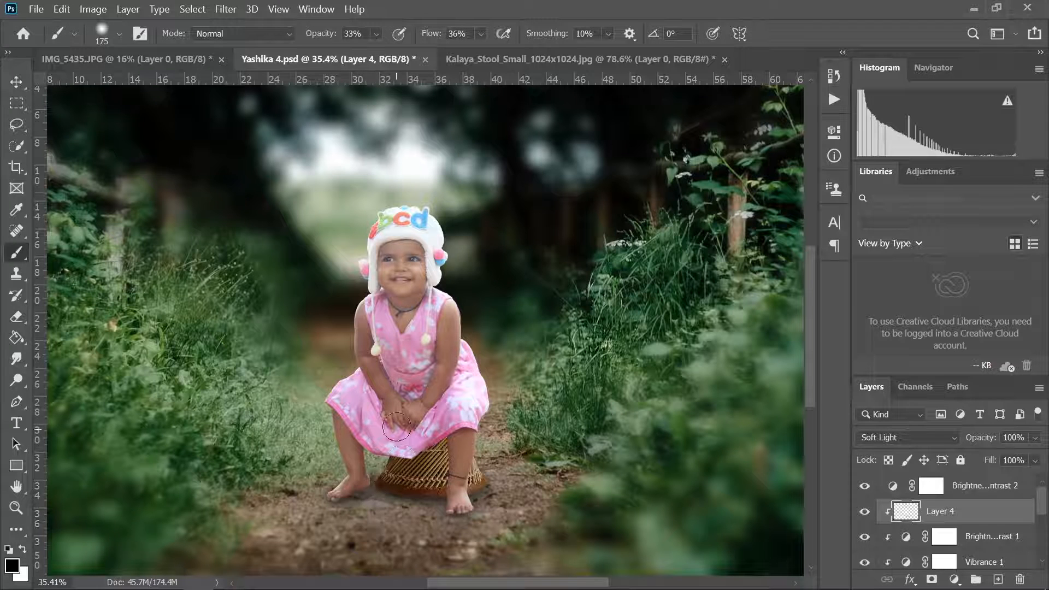
{"action": "left_click_drag", "start_coordinate": [396, 425], "coordinate": [382, 342]}
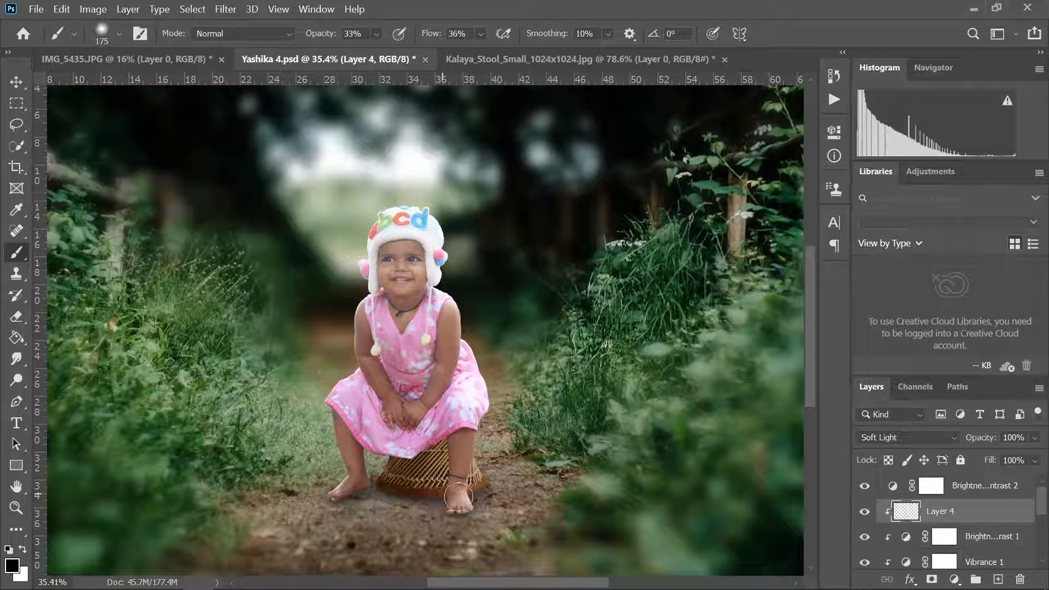
{"action": "key", "text": "v"}
{"action": "scroll", "coordinate": [489, 321], "scroll_direction": "down", "scroll_amount": 5}
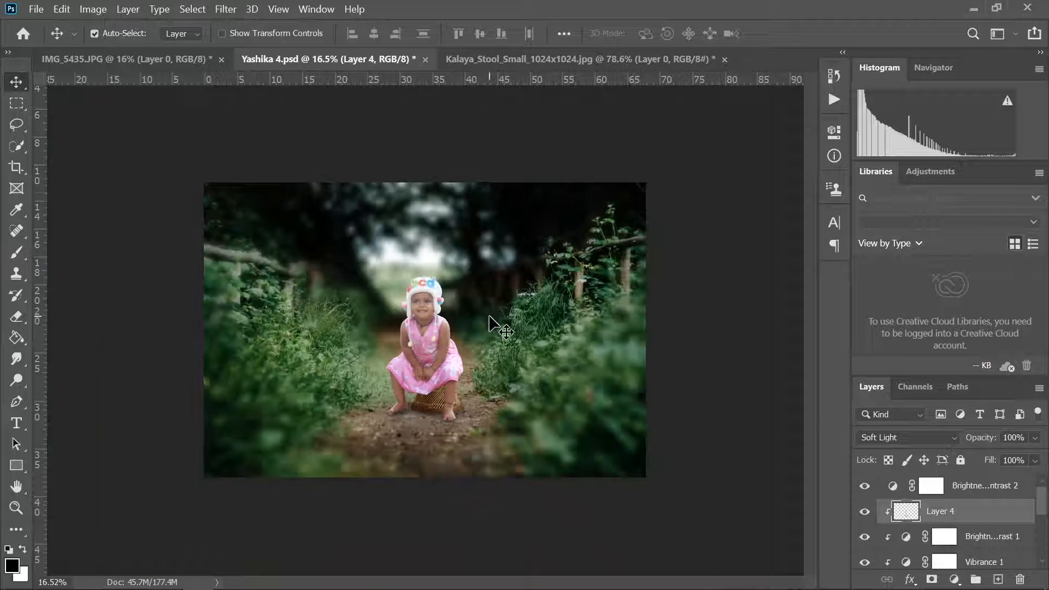
- Save the composite PSD with Maximize Compatibility enabled and switch to Lightroom
{"action": "key", "text": "ctrl+s"}
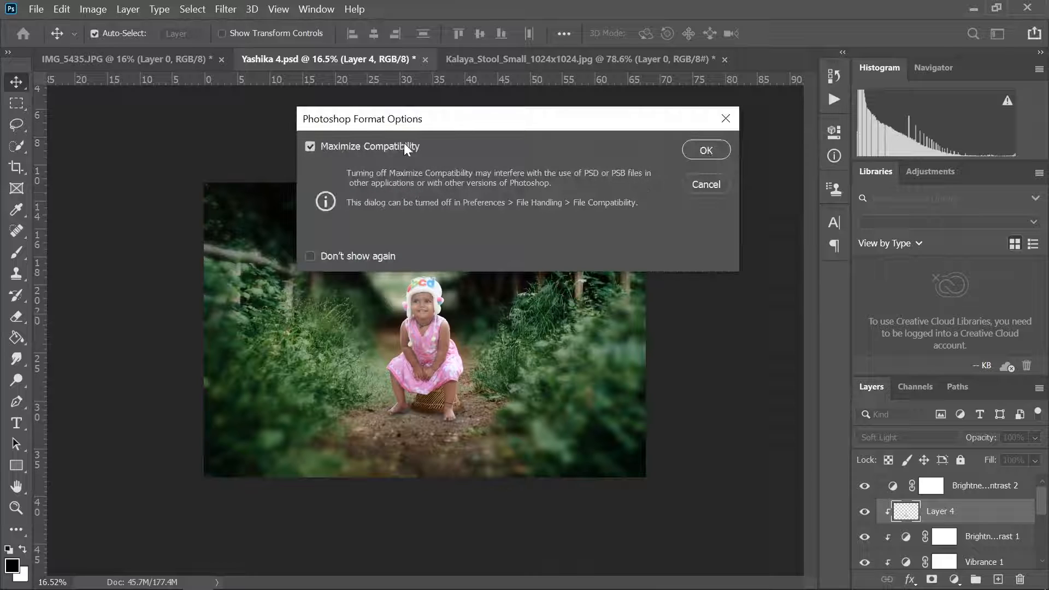
{"action": "left_click", "coordinate": [705, 152]}
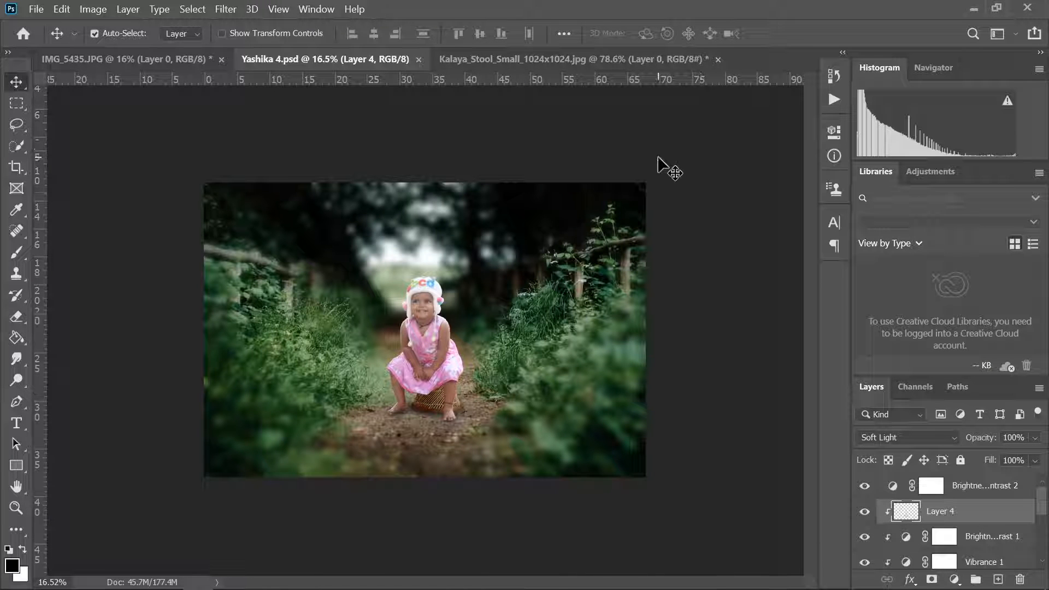
{"action": "left_click", "coordinate": [978, 8]}
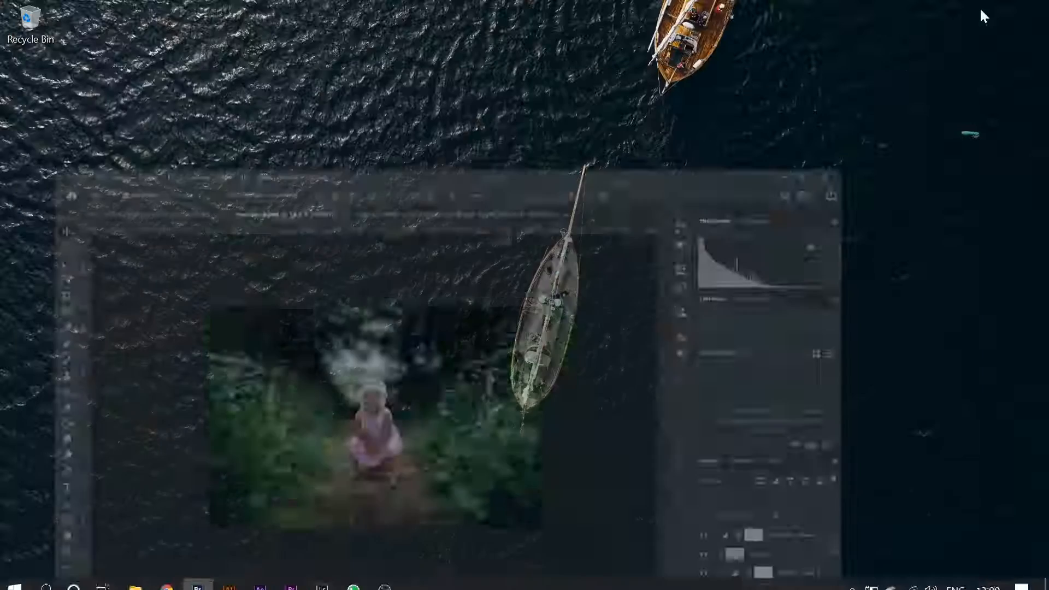
{"action": "left_click", "coordinate": [322, 577]}
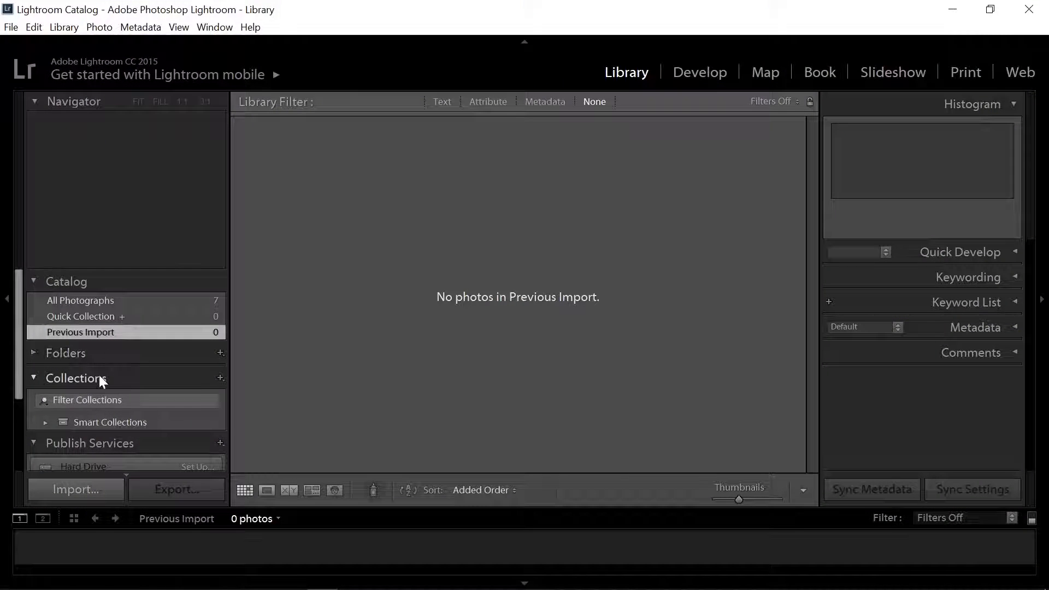
- Import only the saved composite PSD into the catalog from the Extra\Psd folder on drive F:, adding it without moving the file
{"action": "scroll", "coordinate": [100, 375], "scroll_direction": "down", "scroll_amount": 2}
{"action": "scroll", "coordinate": [99, 375], "scroll_direction": "up", "scroll_amount": 4}
{"action": "left_click", "coordinate": [34, 377]}
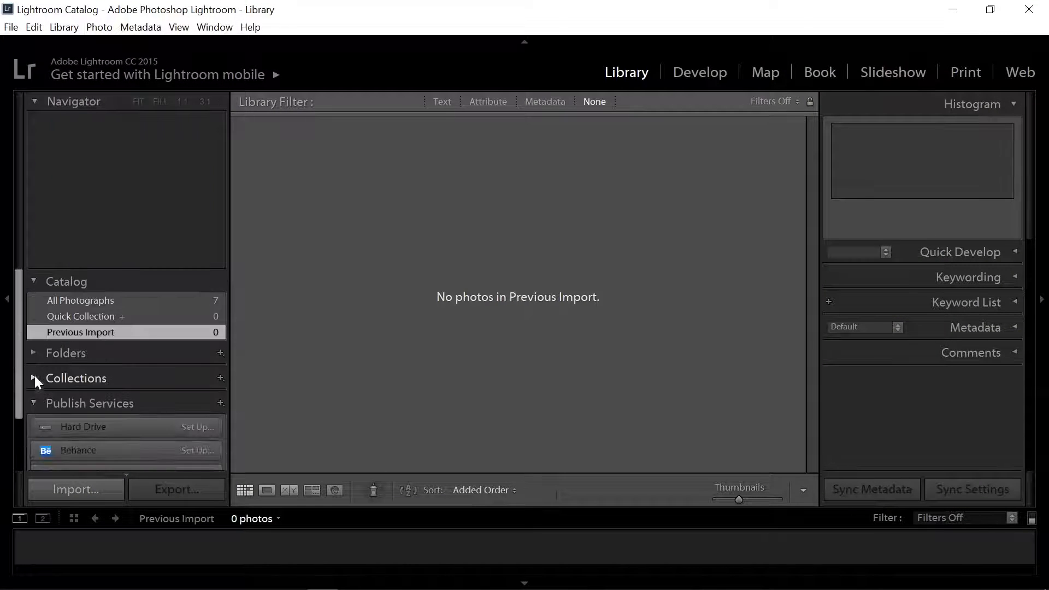
{"action": "left_click", "coordinate": [33, 401]}
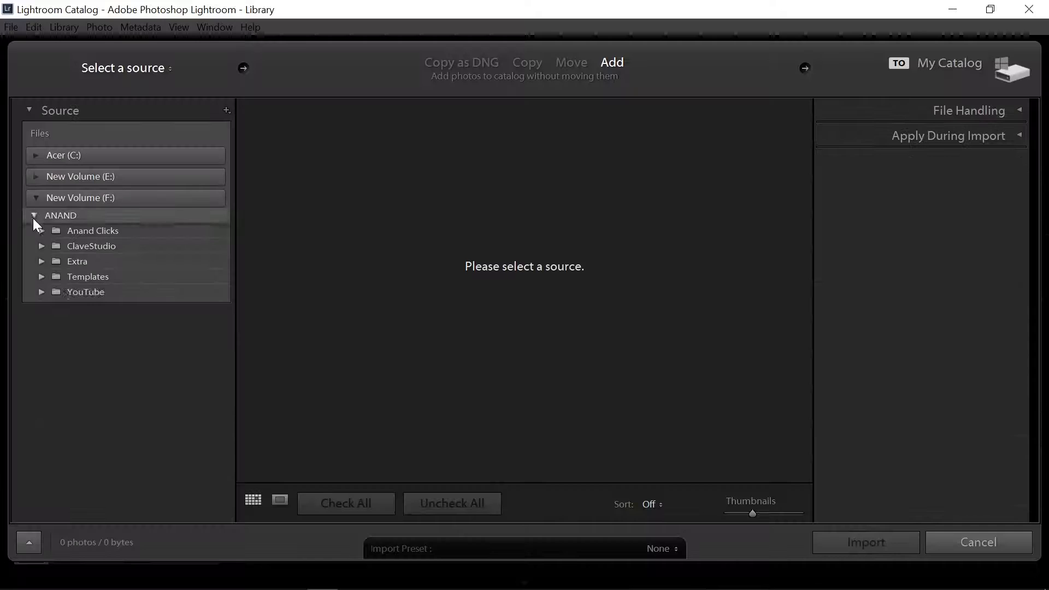
{"action": "left_click", "coordinate": [33, 218]}
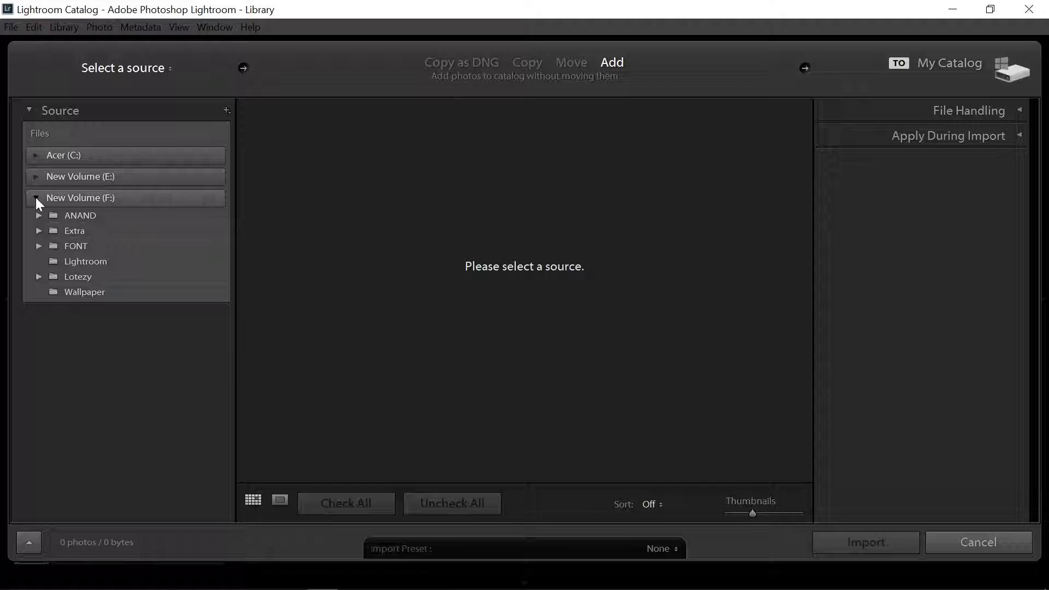
{"action": "left_click", "coordinate": [39, 230]}
{"action": "left_click", "coordinate": [80, 292]}
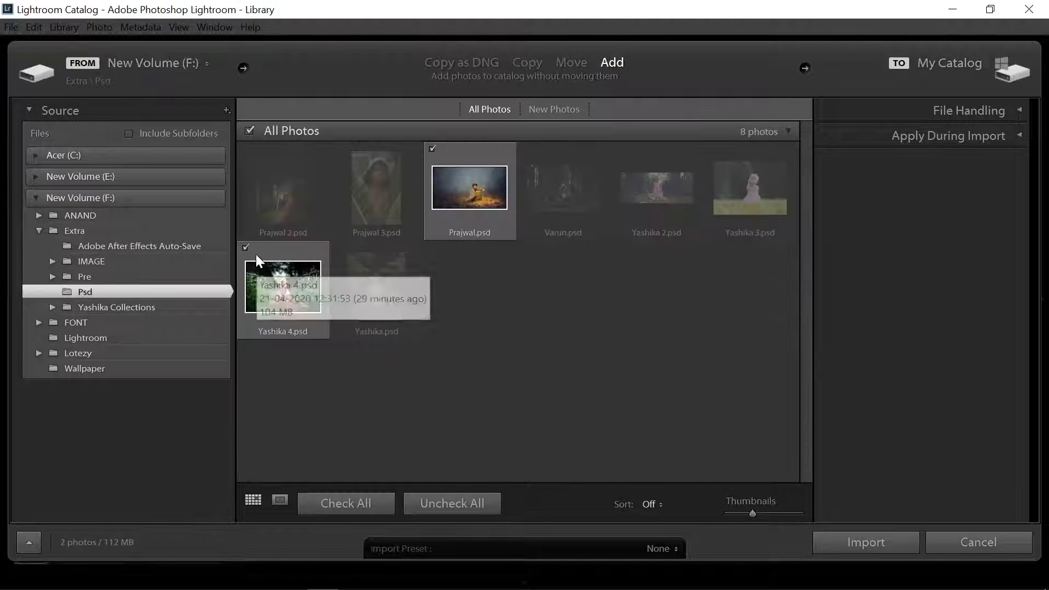
{"action": "left_click", "coordinate": [887, 541]}
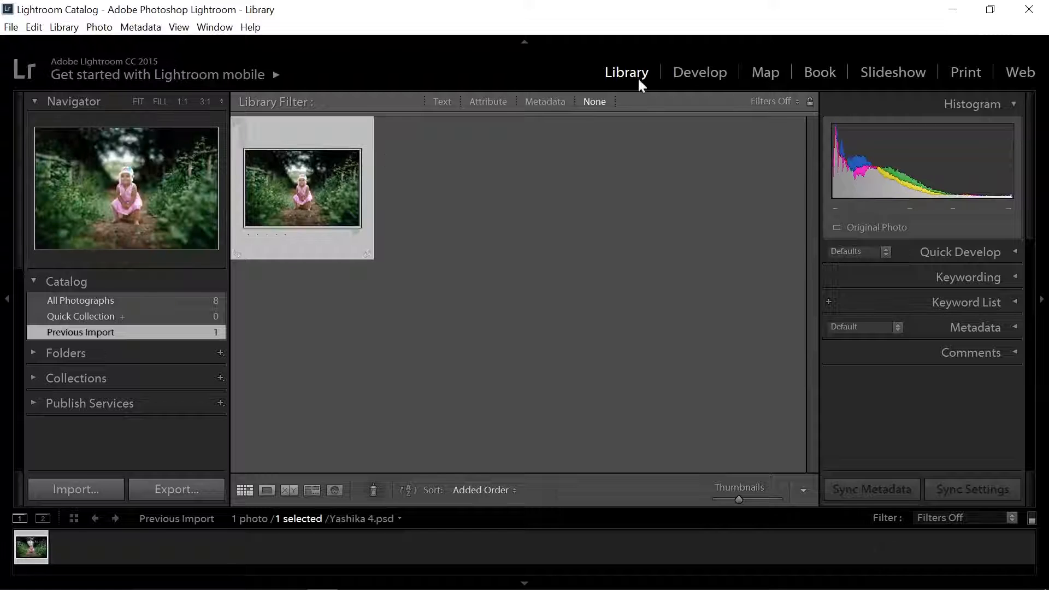
- Develop the photo with Exposure −0.19, Contrast +38, Highlights −36, Shadows −27, Whites −5, Blacks +44, Clarity +10 and Vibrance +46
{"action": "left_click", "coordinate": [720, 75]}
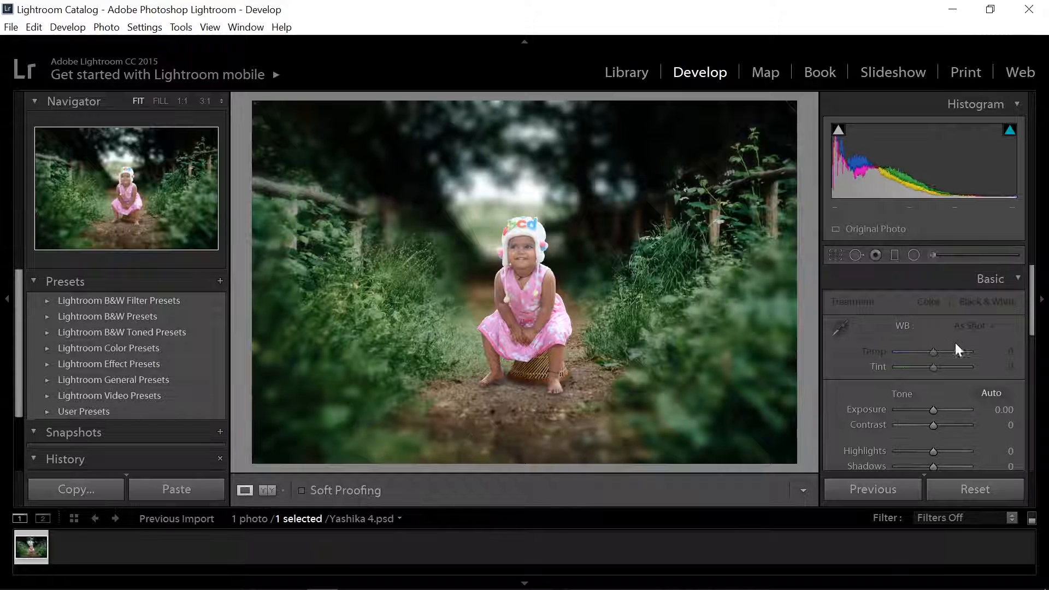
{"action": "scroll", "coordinate": [940, 328], "scroll_direction": "down", "scroll_amount": 3}
{"action": "left_click_drag", "start_coordinate": [933, 320], "coordinate": [903, 376]}
{"action": "left_click_drag", "start_coordinate": [928, 320], "coordinate": [931, 320]}
{"action": "left_click_drag", "start_coordinate": [905, 361], "coordinate": [924, 377]}
{"action": "left_click_drag", "start_coordinate": [933, 392], "coordinate": [949, 420]}
{"action": "scroll", "coordinate": [963, 427], "scroll_direction": "down", "scroll_amount": 1}
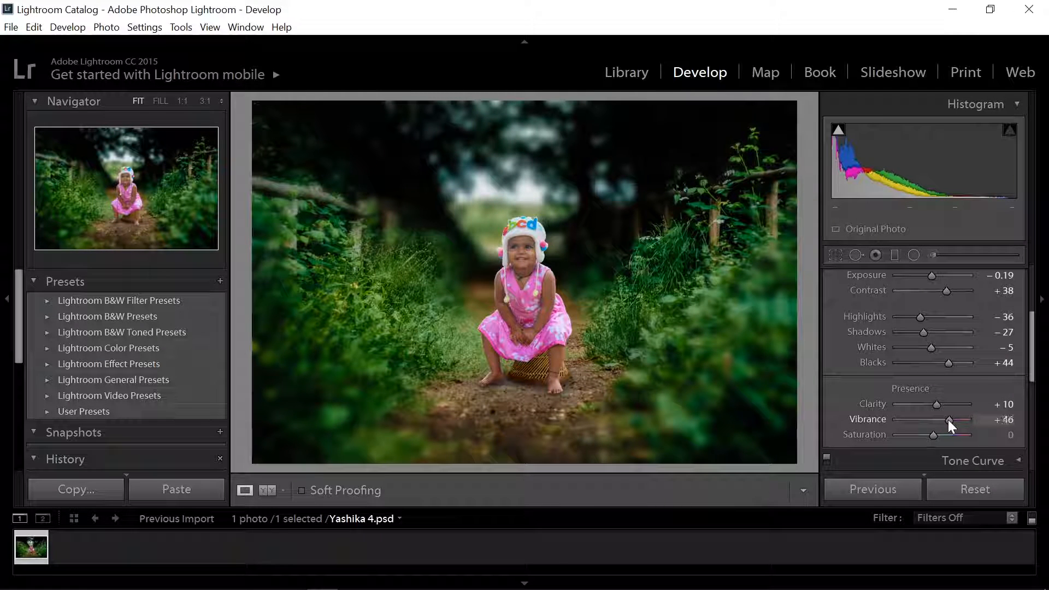
- Adjust the orange and yellow color ranges, and set the green range to Hue −84 and Saturation +77
{"action": "left_click_drag", "start_coordinate": [1031, 376], "coordinate": [1033, 442]}
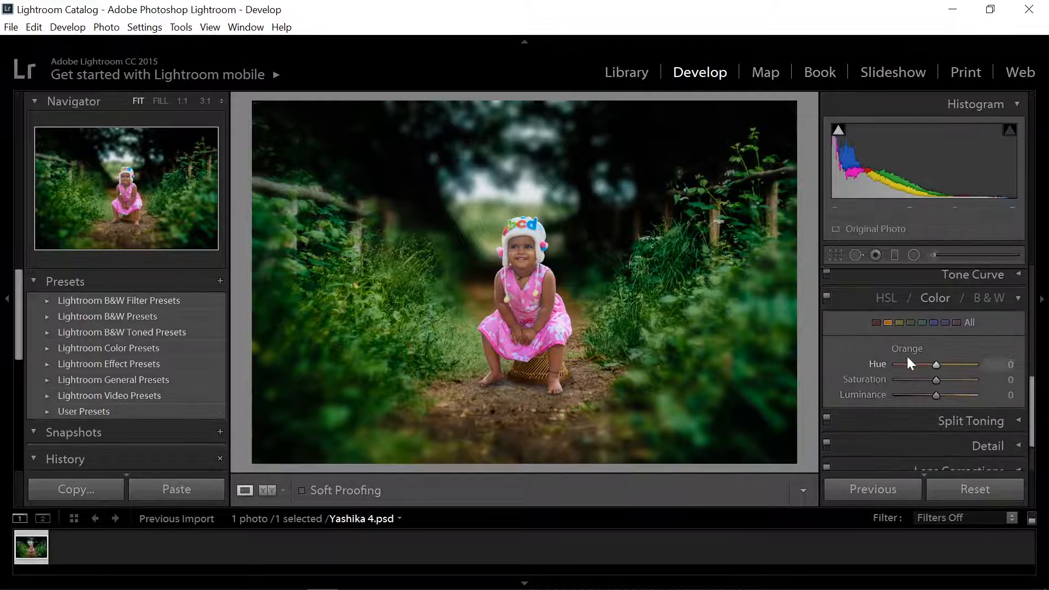
{"action": "left_click_drag", "start_coordinate": [936, 395], "coordinate": [913, 365]}
{"action": "left_click", "coordinate": [898, 322]}
{"action": "left_click_drag", "start_coordinate": [936, 380], "coordinate": [959, 378]}
{"action": "left_click", "coordinate": [912, 323]}
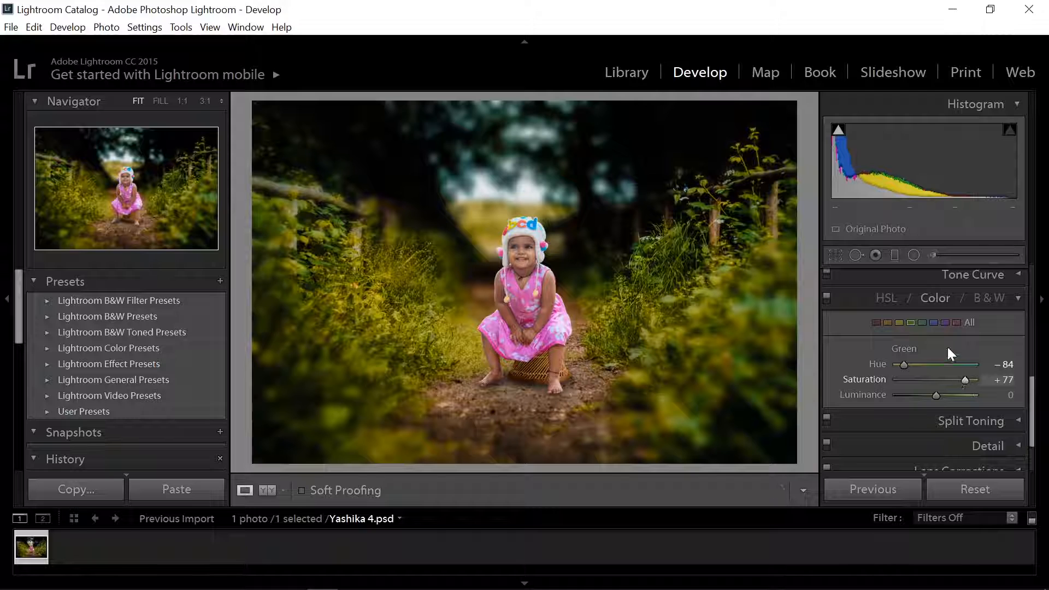
- Fine-tune the purple color range's hue and saturation, and check the blue and magenta ranges
{"action": "left_click", "coordinate": [945, 322]}
{"action": "mouse_move", "coordinate": [952, 365]}
{"action": "left_mouse_down"}
{"action": "mouse_move", "coordinate": [917, 371]}
{"action": "mouse_move", "coordinate": [968, 367]}
{"action": "mouse_move", "coordinate": [893, 365]}
{"action": "mouse_move", "coordinate": [948, 379]}
{"action": "mouse_move", "coordinate": [940, 380]}
{"action": "left_mouse_up"}
{"action": "left_click", "coordinate": [934, 323]}
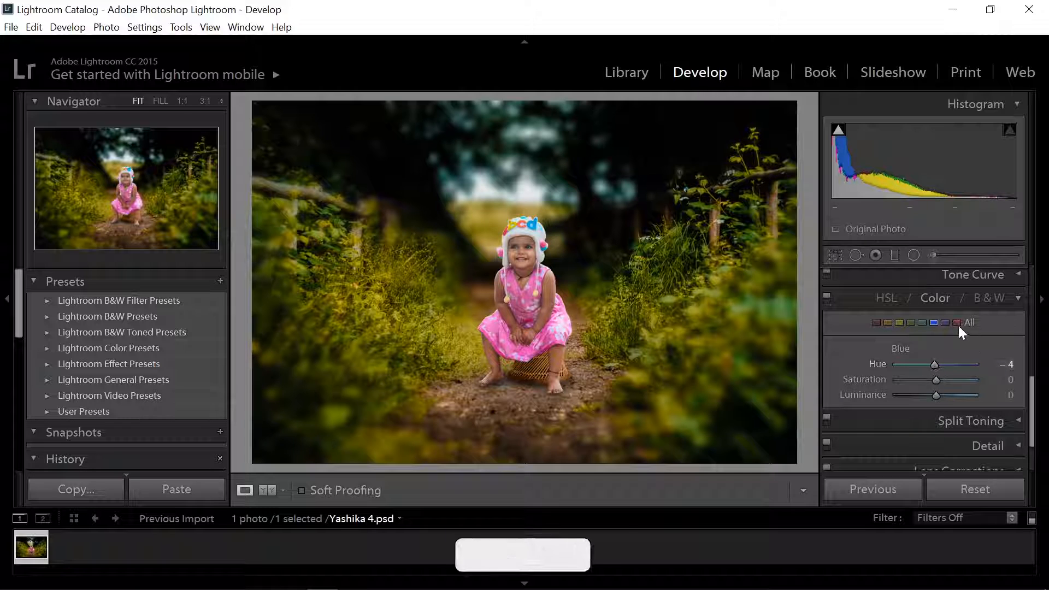
{"action": "left_click", "coordinate": [958, 323]}
- Revisit the orange and yellow color ranges, and set the green range to Hue −100 and Saturation +15
{"action": "left_click", "coordinate": [891, 325]}
{"action": "left_click", "coordinate": [899, 323]}
{"action": "left_click", "coordinate": [911, 324]}
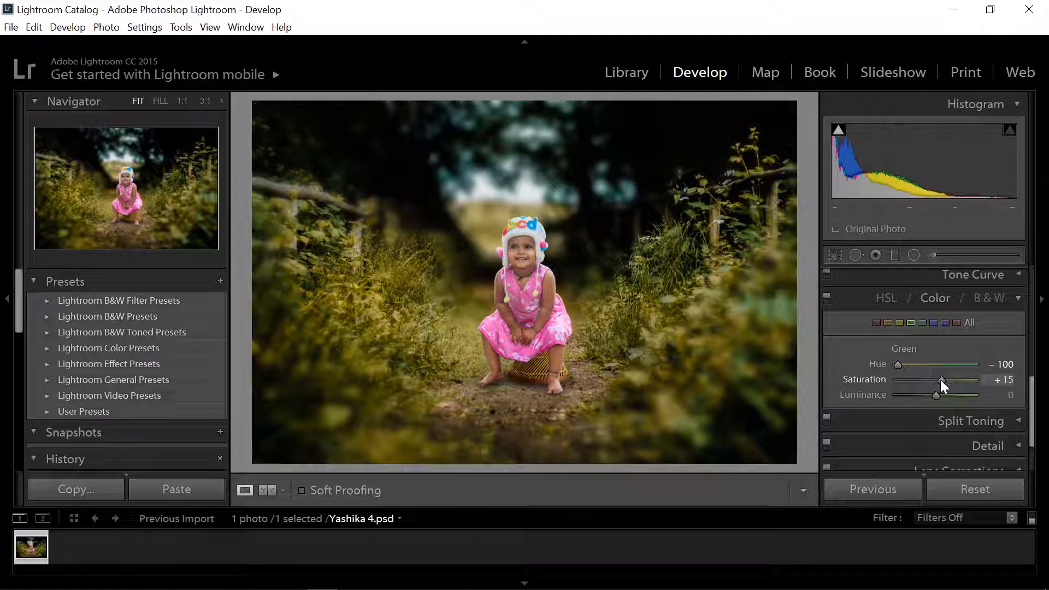
- Sharpen the photo with a sharpening Amount of 105
{"action": "scroll", "coordinate": [1021, 398], "scroll_direction": "down", "scroll_amount": 2}
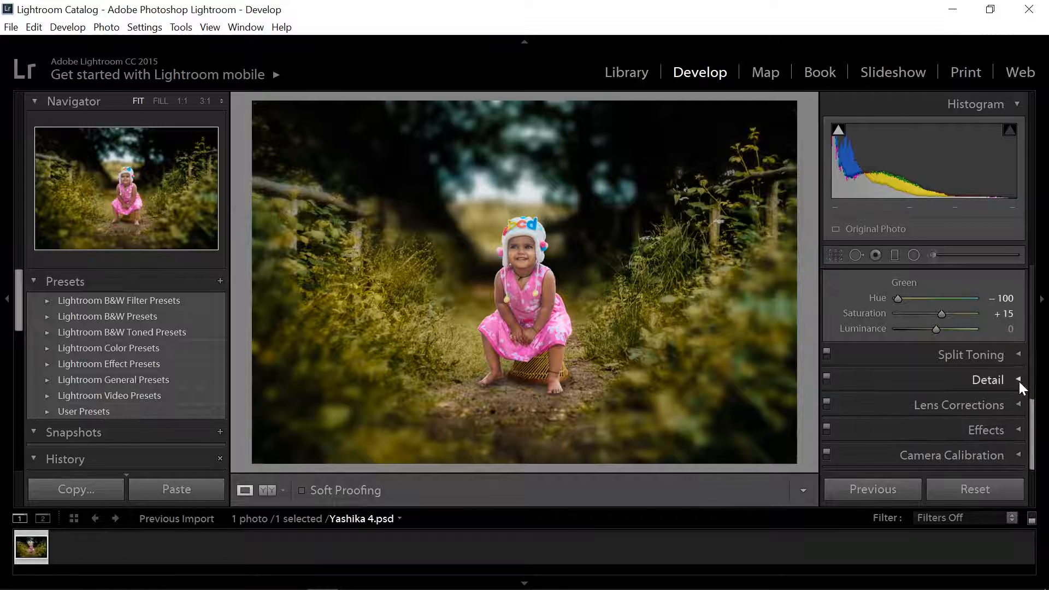
{"action": "left_click", "coordinate": [1018, 381]}
{"action": "left_click_drag", "start_coordinate": [905, 421], "coordinate": [950, 428]}
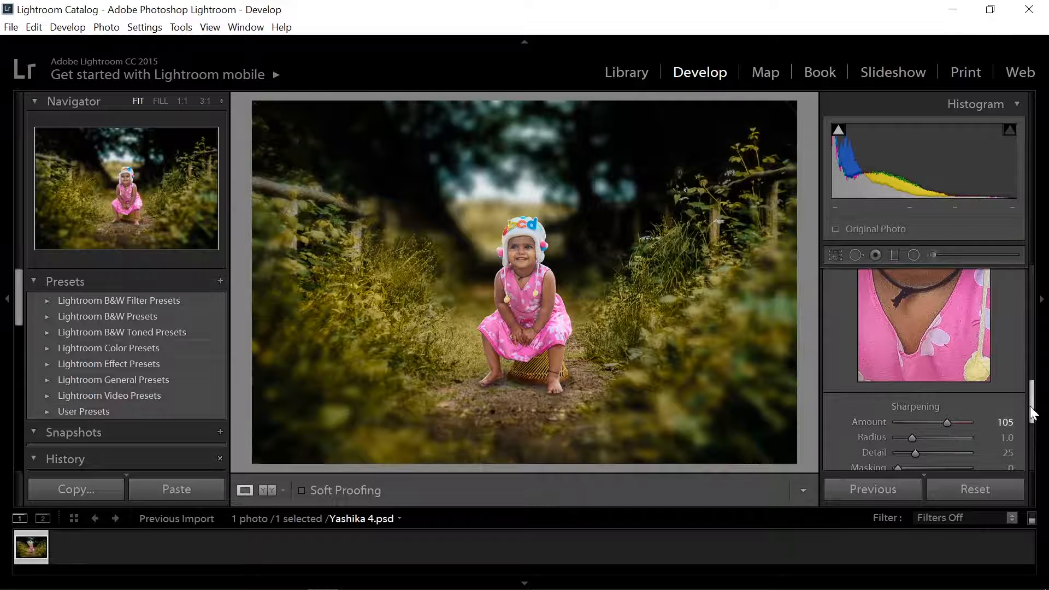
- Try different luminance noise reduction strengths while checking the child's face up close, and settle on 64
{"action": "left_click_drag", "start_coordinate": [1031, 405], "coordinate": [1032, 453]}
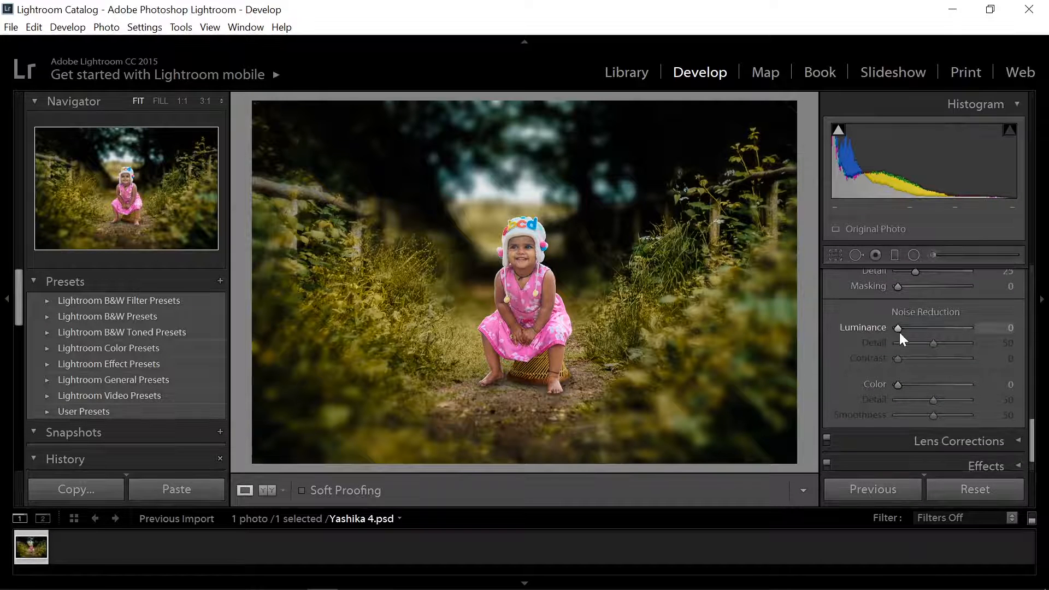
{"action": "left_click_drag", "start_coordinate": [900, 331], "coordinate": [922, 327]}
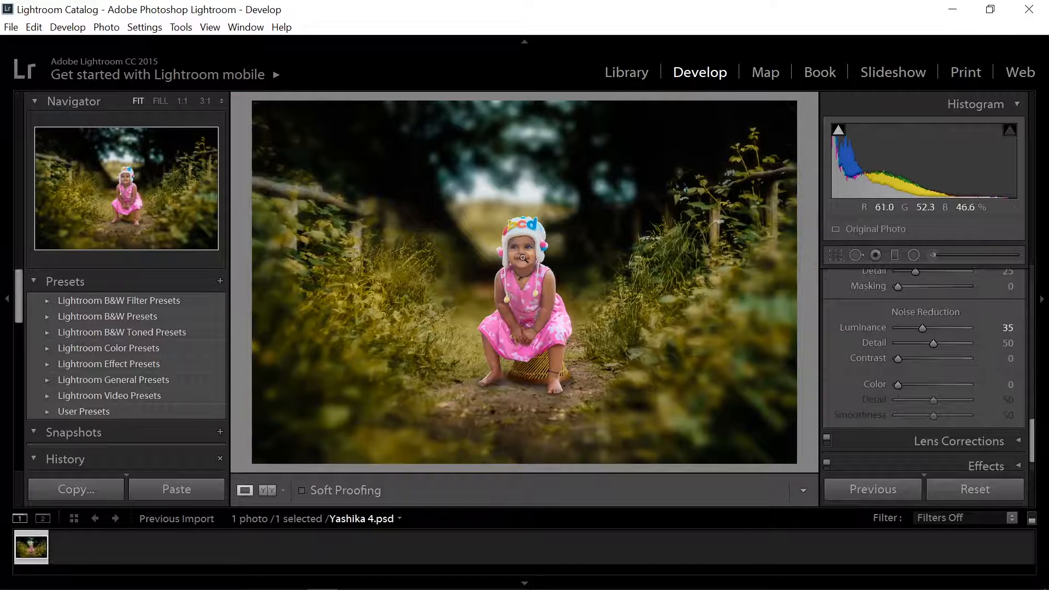
{"action": "left_click", "coordinate": [522, 257]}
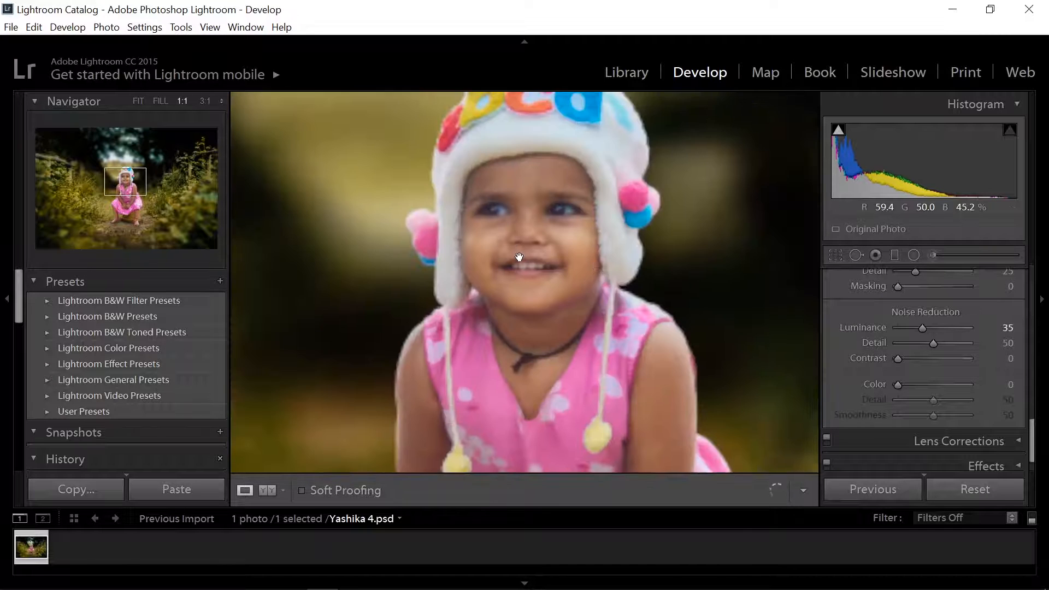
{"action": "left_click_drag", "start_coordinate": [922, 328], "coordinate": [989, 336]}
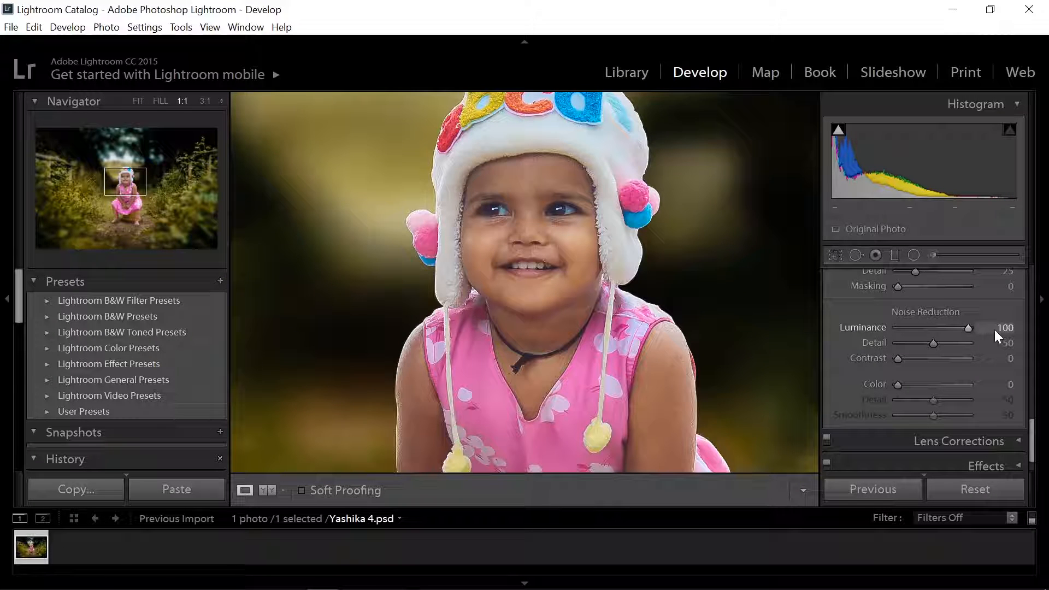
{"action": "double_click", "coordinate": [862, 329]}
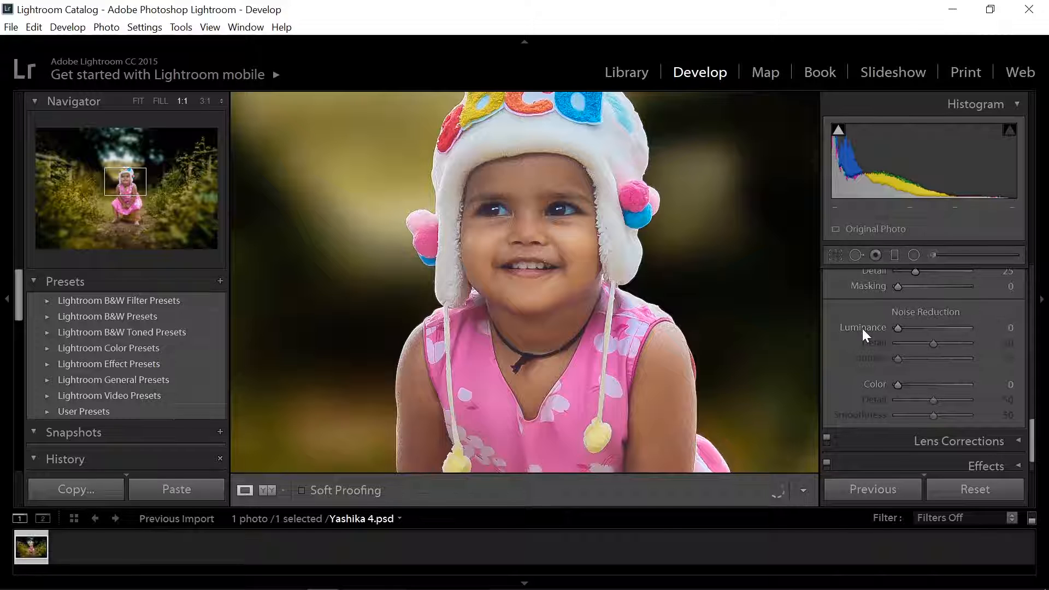
{"action": "left_click_drag", "start_coordinate": [863, 329], "coordinate": [943, 328]}
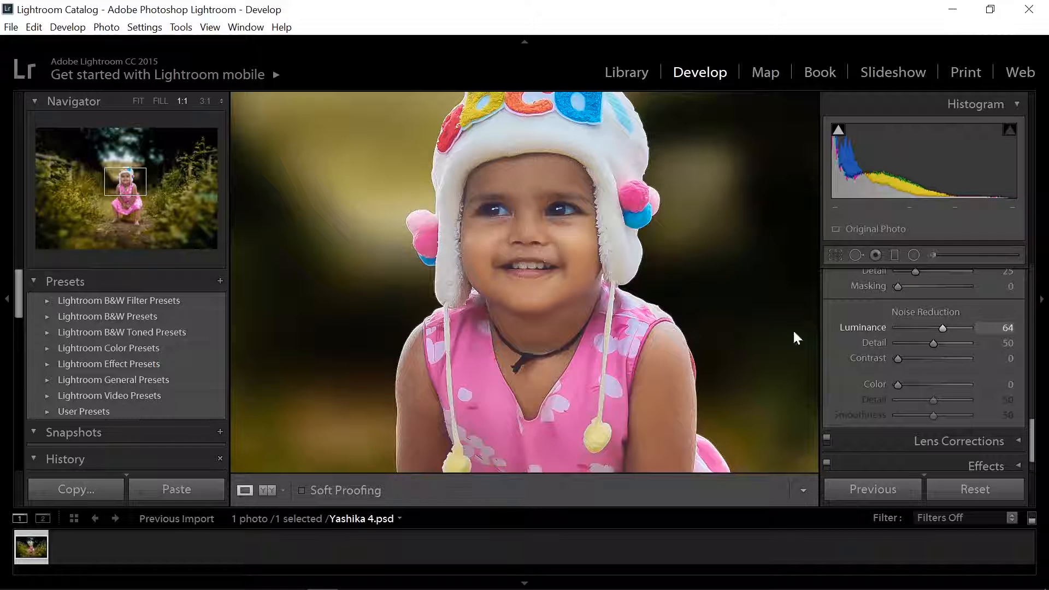
{"action": "left_click", "coordinate": [592, 307]}
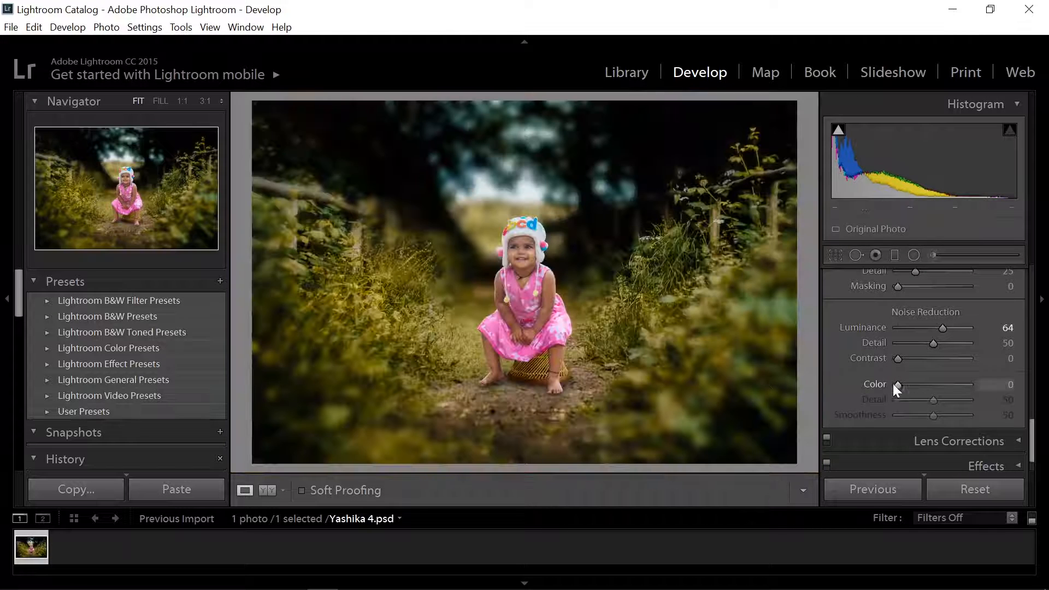
- Set the color noise reduction to 71, checking its effect on the child's face at full size
{"action": "left_click_drag", "start_coordinate": [897, 385], "coordinate": [947, 395]}
{"action": "left_click", "coordinate": [520, 256]}
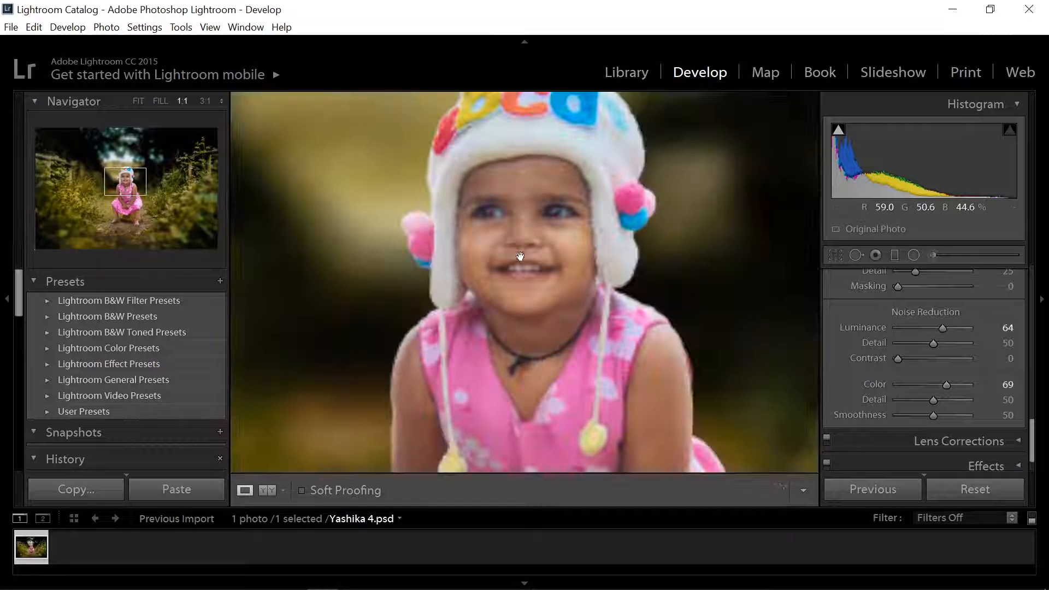
{"action": "left_click_drag", "start_coordinate": [950, 385], "coordinate": [988, 395]}
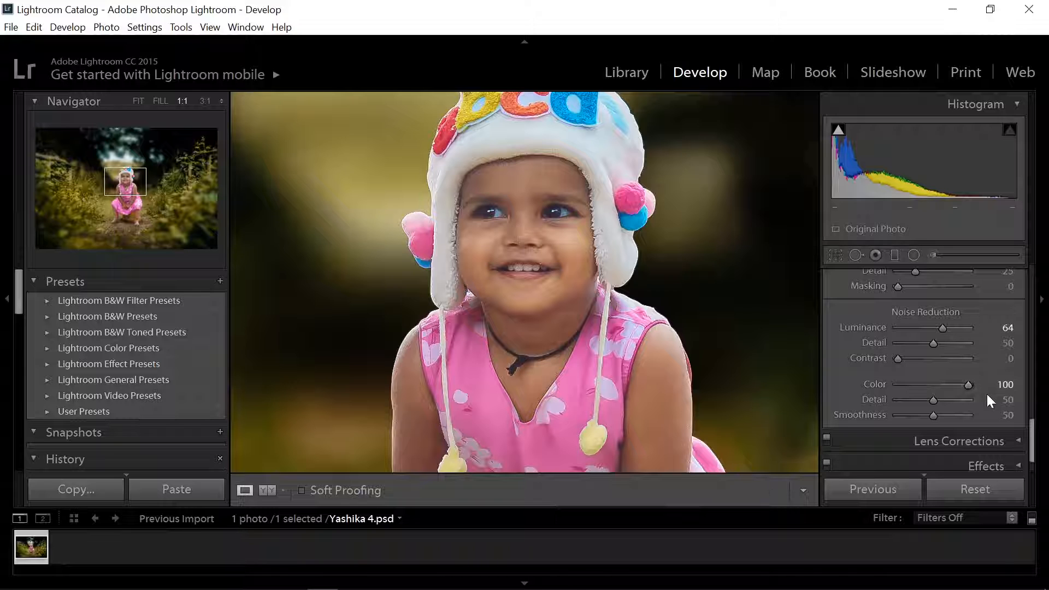
{"action": "left_click", "coordinate": [538, 299]}
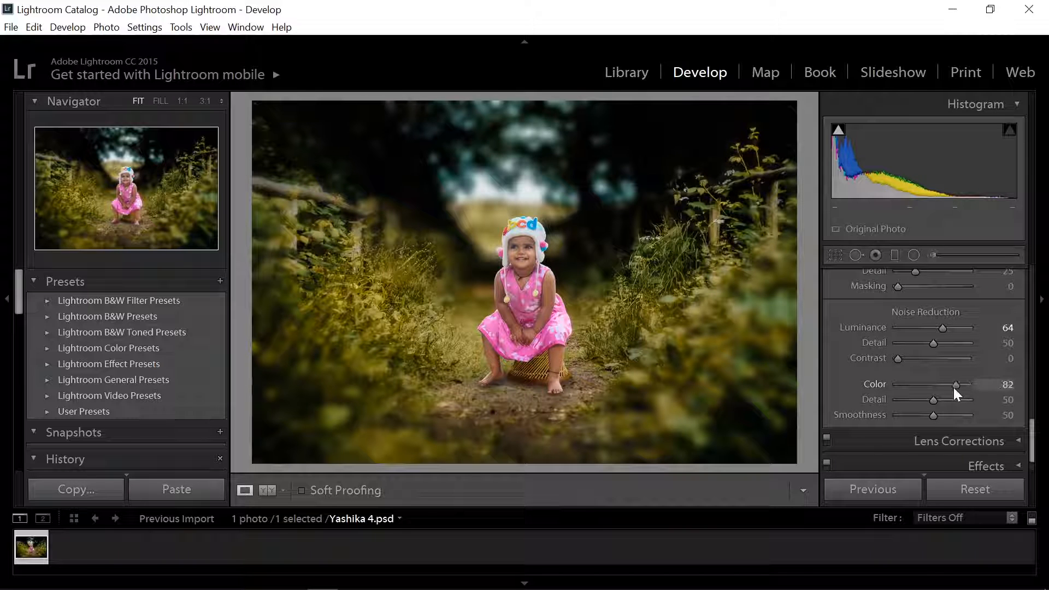
- Add a dark post-crop vignette with Amount −100, Midpoint 56, Roundness +100 and Feather 100
{"action": "scroll", "coordinate": [1011, 438], "scroll_direction": "down", "scroll_amount": 1}
{"action": "left_click", "coordinate": [1016, 428]}
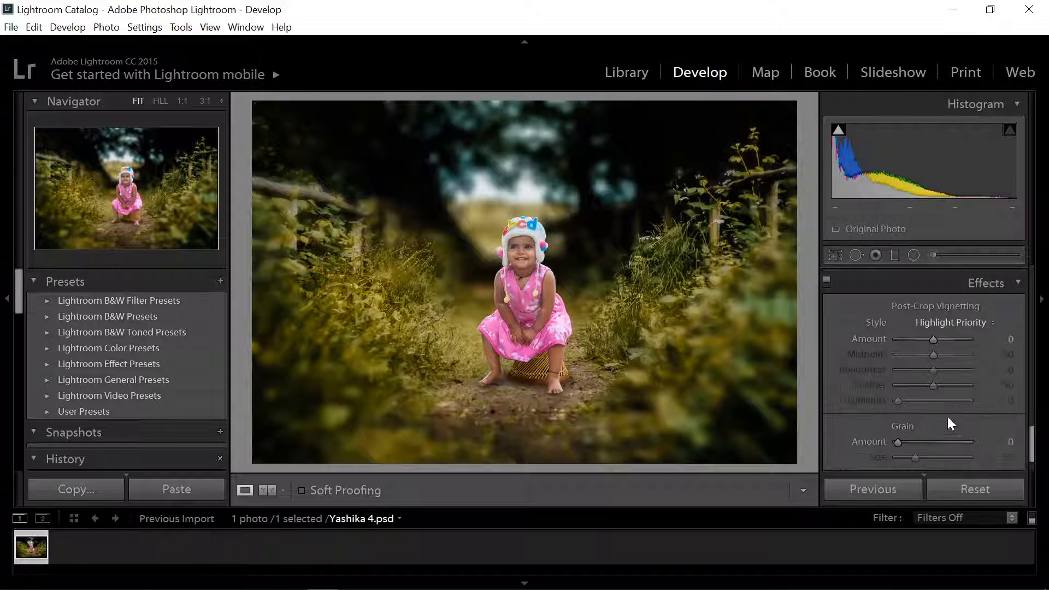
{"action": "left_click_drag", "start_coordinate": [936, 340], "coordinate": [996, 382]}
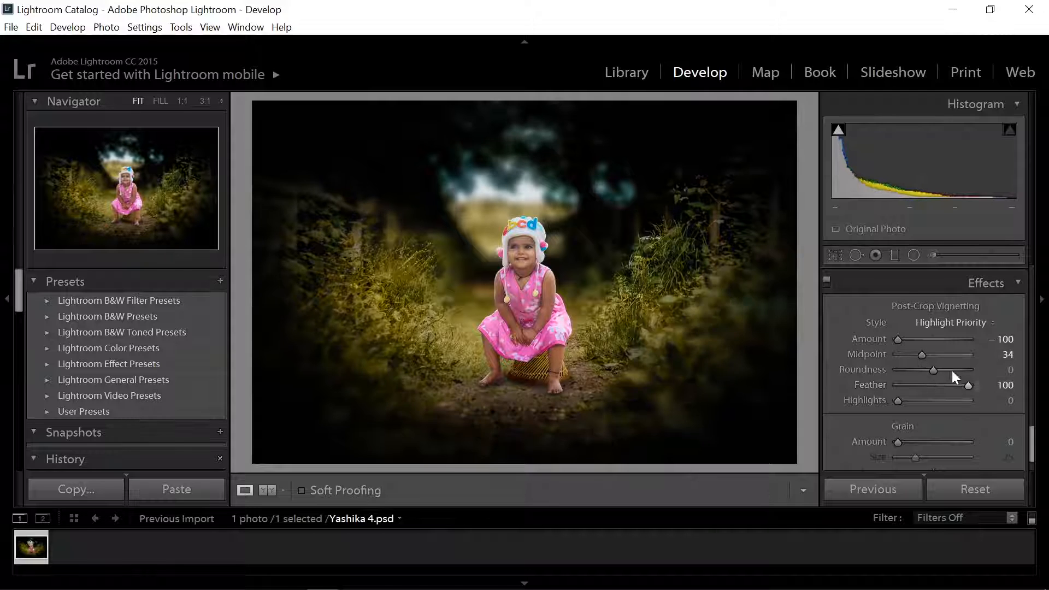
{"action": "mouse_move", "coordinate": [935, 370]}
{"action": "left_mouse_down"}
{"action": "mouse_move", "coordinate": [977, 366]}
{"action": "mouse_move", "coordinate": [915, 365]}
{"action": "mouse_move", "coordinate": [967, 364]}
{"action": "mouse_move", "coordinate": [927, 354]}
{"action": "mouse_move", "coordinate": [949, 354]}
{"action": "mouse_move", "coordinate": [940, 353]}
{"action": "left_mouse_up"}
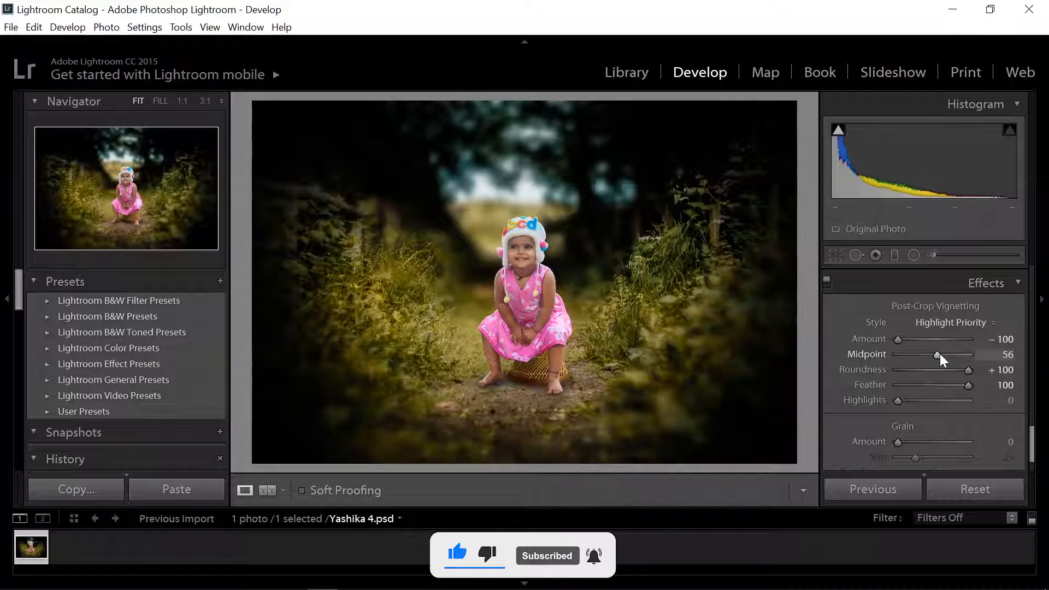
- Add film grain with an Amount of 11, judging its strength on the child's face at full size
{"action": "left_click_drag", "start_coordinate": [898, 400], "coordinate": [926, 399]}
{"action": "scroll", "coordinate": [918, 418], "scroll_direction": "down", "scroll_amount": 2}
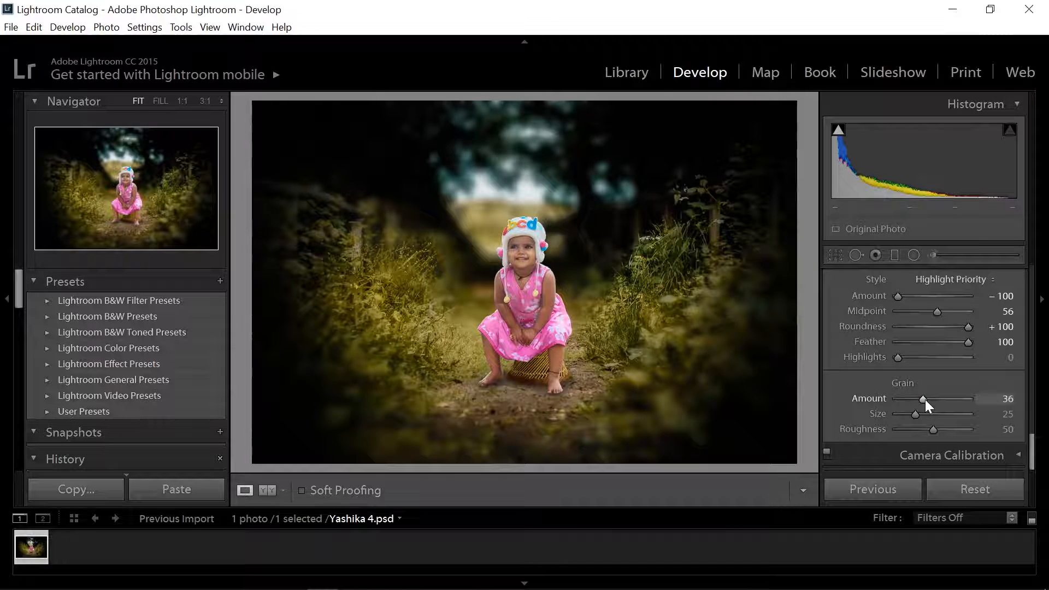
{"action": "left_click", "coordinate": [528, 262]}
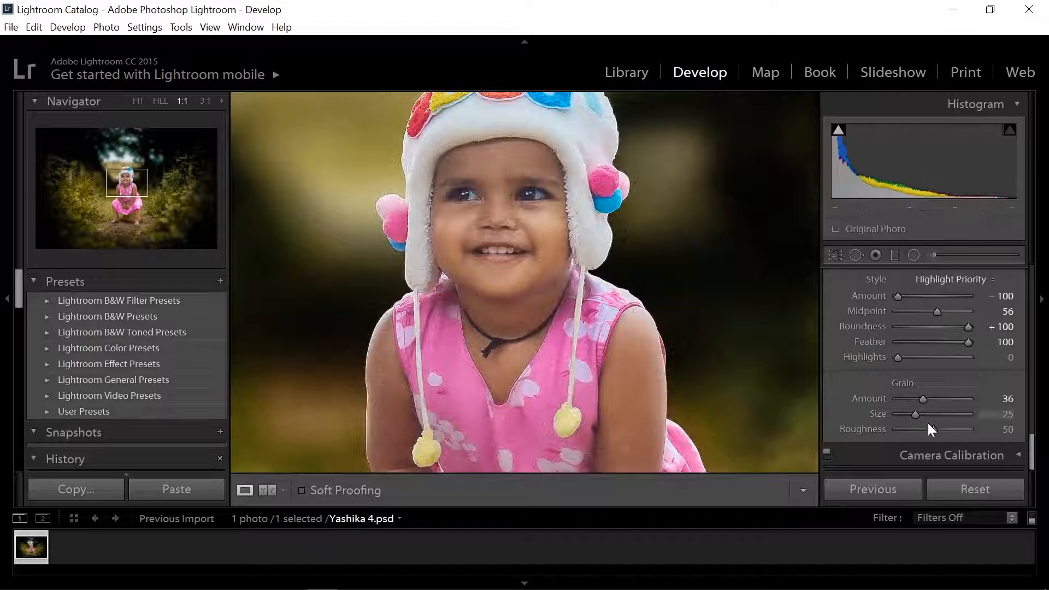
{"action": "mouse_move", "coordinate": [926, 399]}
{"action": "left_mouse_down"}
{"action": "mouse_move", "coordinate": [991, 398]}
{"action": "mouse_move", "coordinate": [906, 402]}
{"action": "left_mouse_up"}
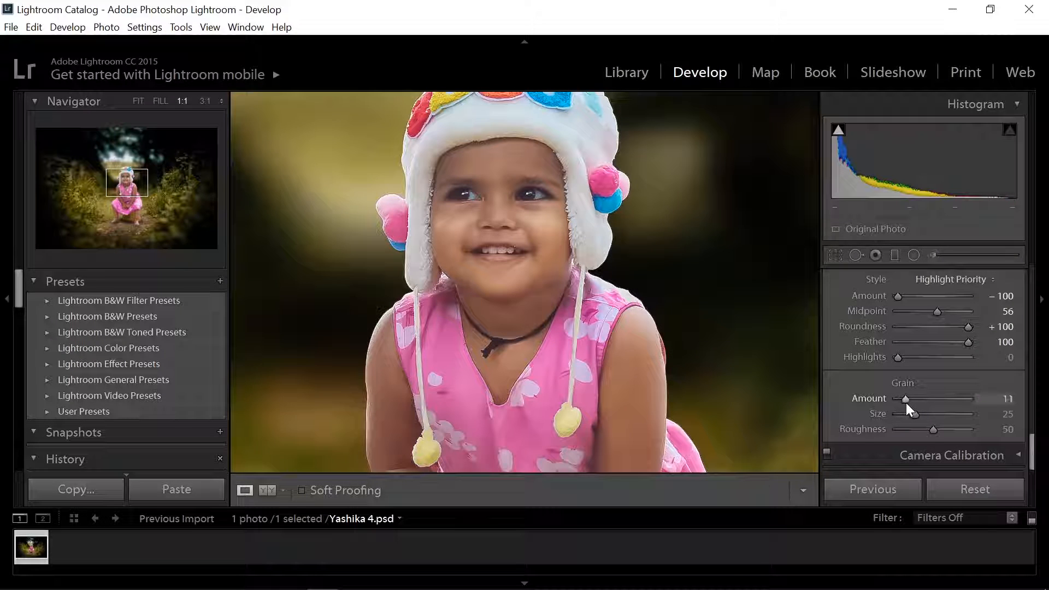
{"action": "left_click", "coordinate": [500, 295]}
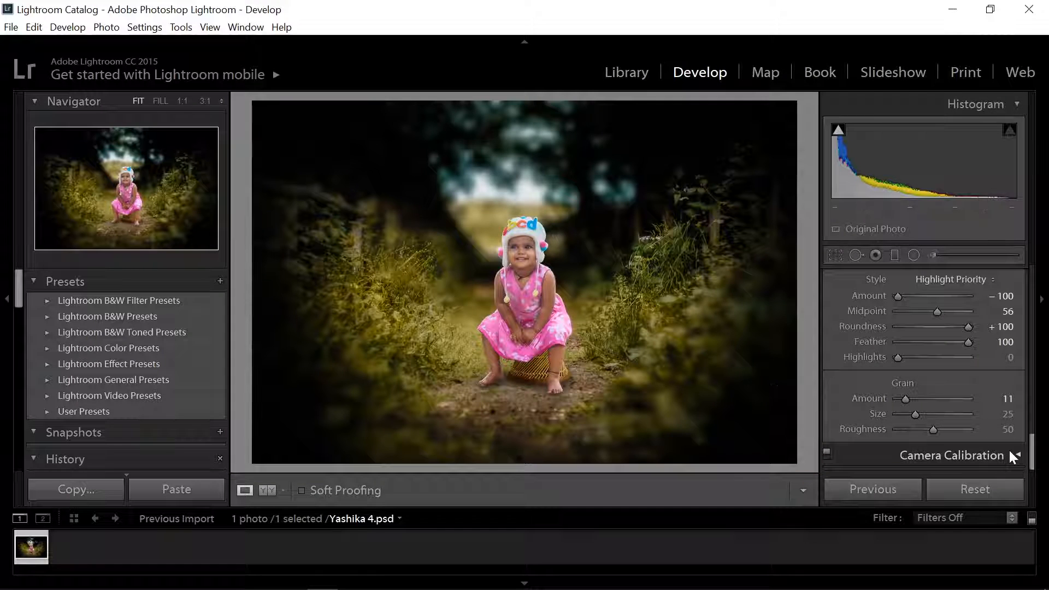
- Collapse the Effects, Detail and Color sections to get back to the Basic adjustments
{"action": "scroll", "coordinate": [1009, 448], "scroll_direction": "up", "scroll_amount": 2}
{"action": "left_click", "coordinate": [1016, 295]}
{"action": "scroll", "coordinate": [1003, 365], "scroll_direction": "up", "scroll_amount": 2}
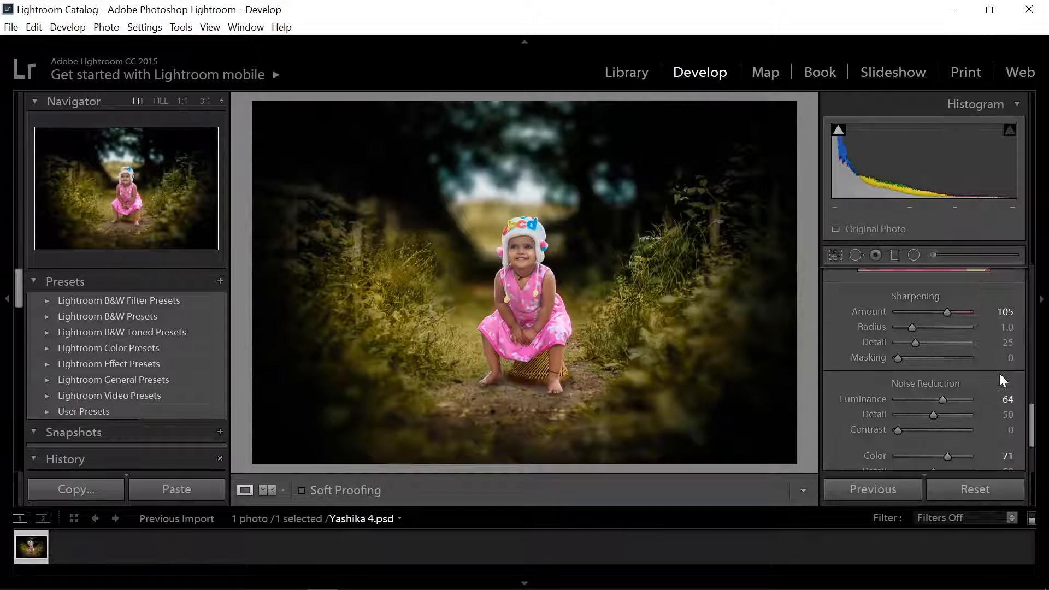
{"action": "scroll", "coordinate": [1001, 376], "scroll_direction": "up", "scroll_amount": 1}
{"action": "scroll", "coordinate": [997, 370], "scroll_direction": "up", "scroll_amount": 2}
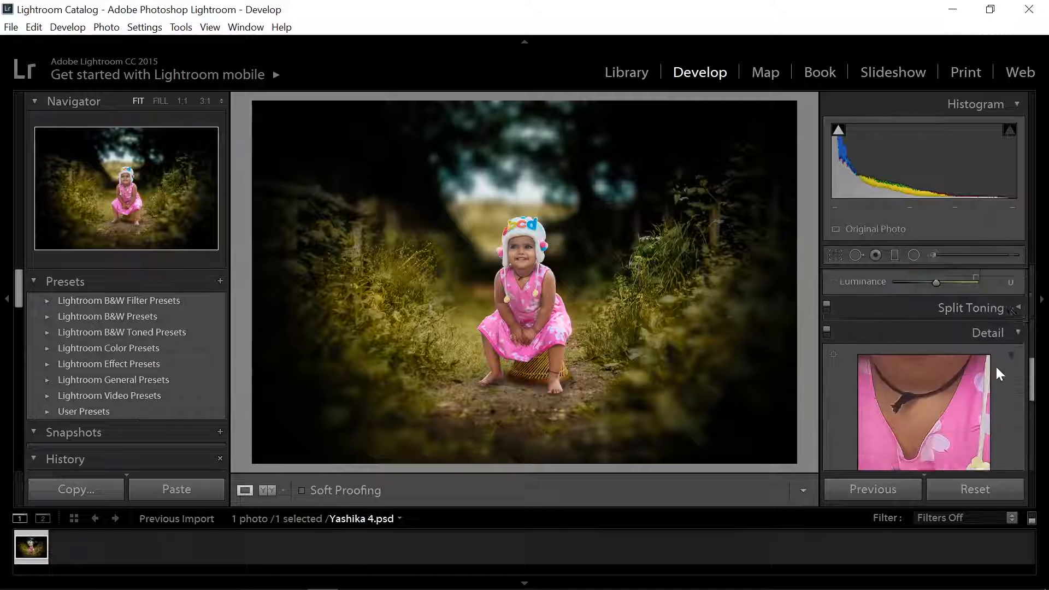
{"action": "left_click", "coordinate": [1018, 386]}
{"action": "scroll", "coordinate": [992, 341], "scroll_direction": "up", "scroll_amount": 2}
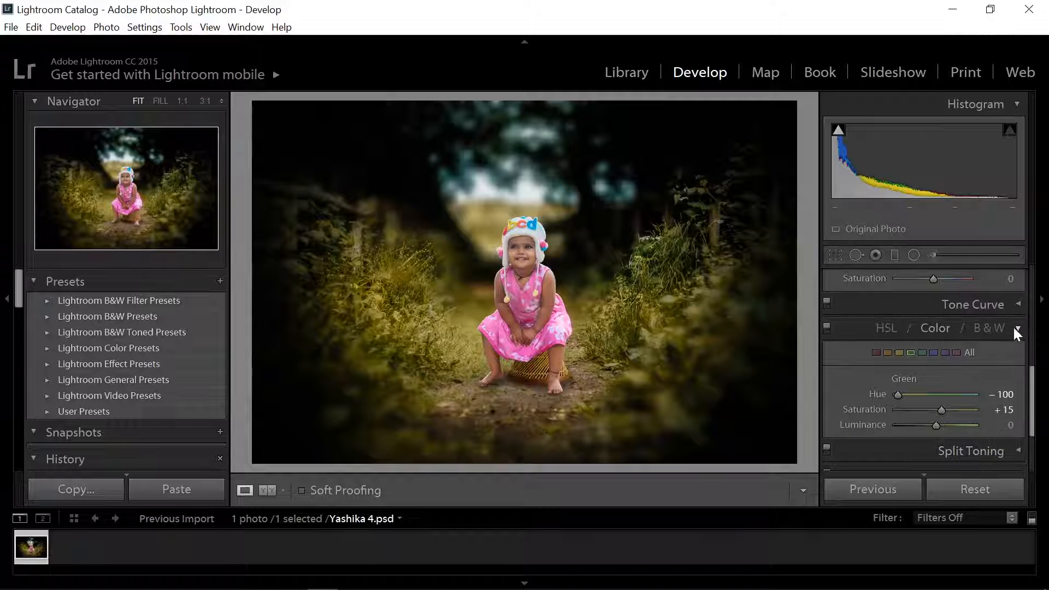
{"action": "left_click", "coordinate": [1014, 327]}
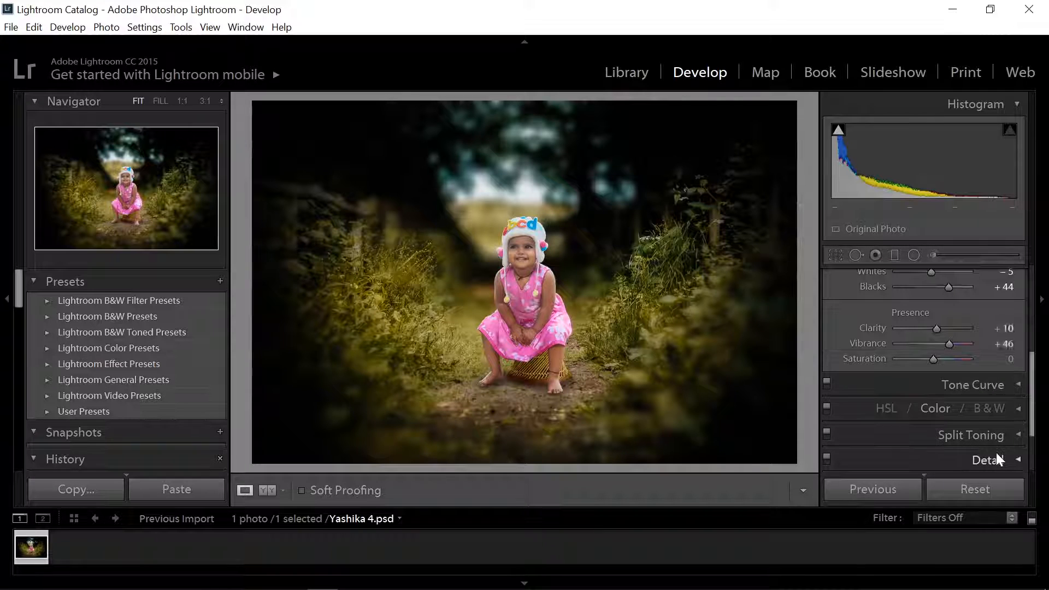
- Refine the Basic adjustments with Vibrance +36 and Blacks +55
{"action": "scroll", "coordinate": [996, 453], "scroll_direction": "up", "scroll_amount": 2}
{"action": "scroll", "coordinate": [996, 455], "scroll_direction": "up", "scroll_amount": 2}
{"action": "scroll", "coordinate": [995, 449], "scroll_direction": "down", "scroll_amount": 2}
{"action": "left_click_drag", "start_coordinate": [950, 344], "coordinate": [952, 369]}
{"action": "scroll", "coordinate": [975, 303], "scroll_direction": "up", "scroll_amount": 3}
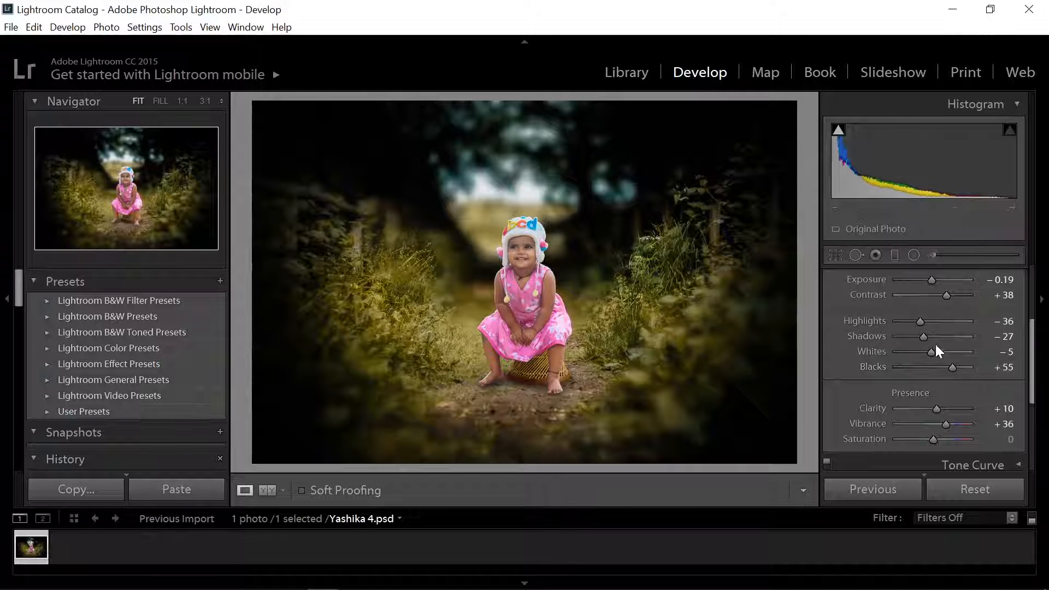
- Refine the tone with Shadows −78, Whites −16, Highlights −32 and Contrast +35, and collapse the Basic section
{"action": "mouse_move", "coordinate": [923, 337]}
{"action": "left_mouse_down"}
{"action": "mouse_move", "coordinate": [962, 333]}
{"action": "mouse_move", "coordinate": [884, 352]}
{"action": "mouse_move", "coordinate": [956, 351]}
{"action": "mouse_move", "coordinate": [927, 352]}
{"action": "mouse_move", "coordinate": [924, 323]}
{"action": "left_mouse_up"}
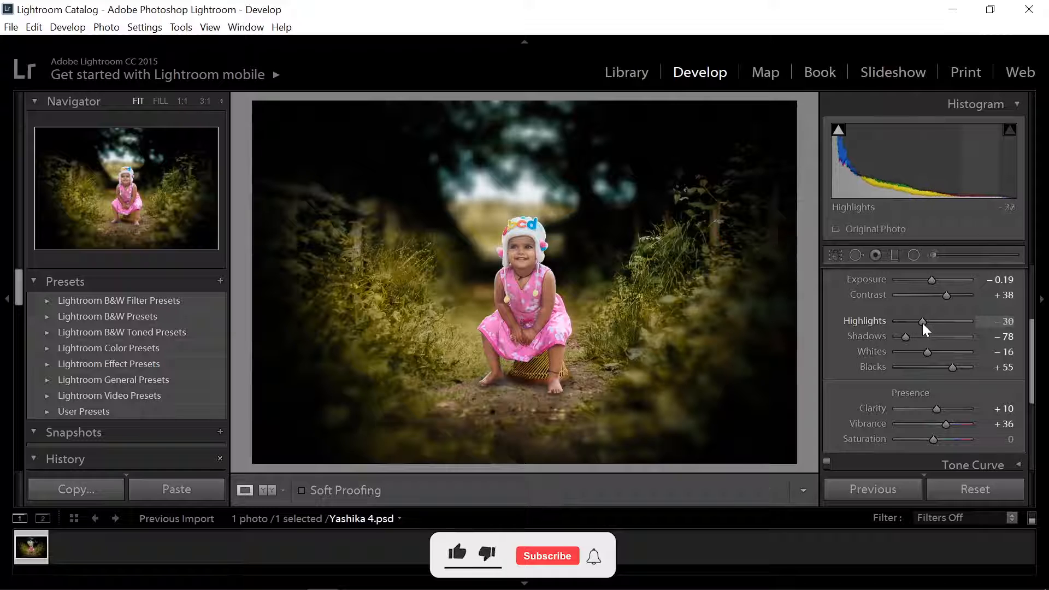
{"action": "scroll", "coordinate": [939, 377], "scroll_direction": "up", "scroll_amount": 5}
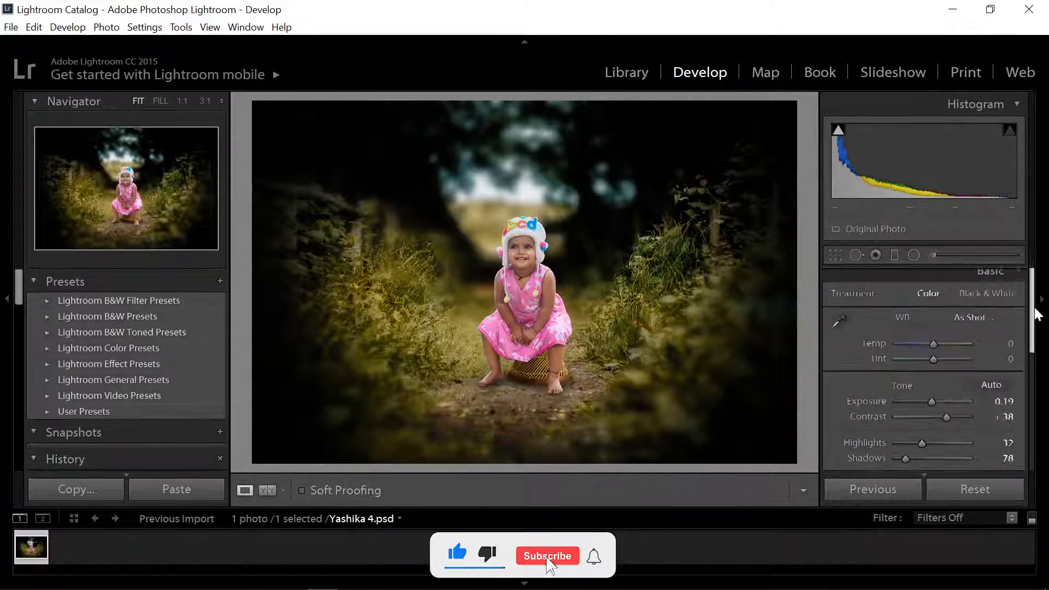
{"action": "left_click_drag", "start_coordinate": [962, 424], "coordinate": [948, 424]}
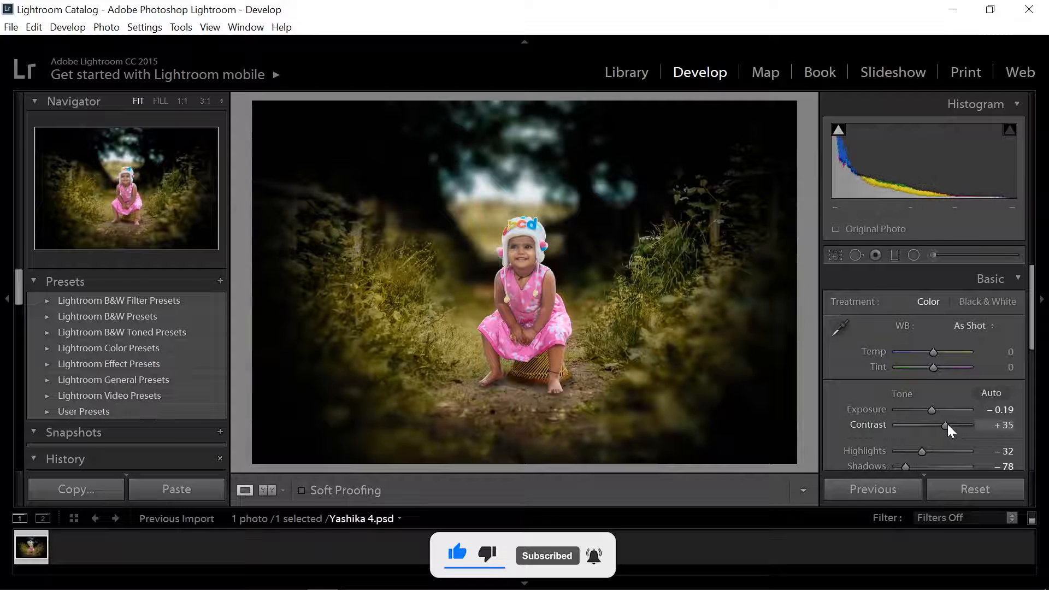
{"action": "left_click", "coordinate": [1019, 279]}
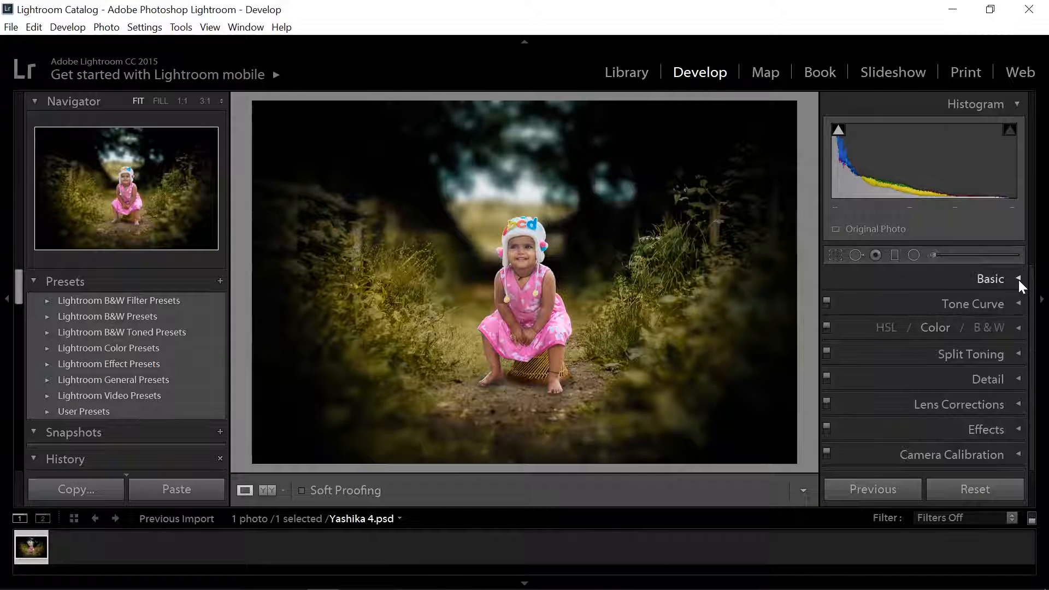
- Fine-tune the tone curve's Lights region and raise its Darks region to about +11, and collapse the section
{"action": "left_click", "coordinate": [1020, 304]}
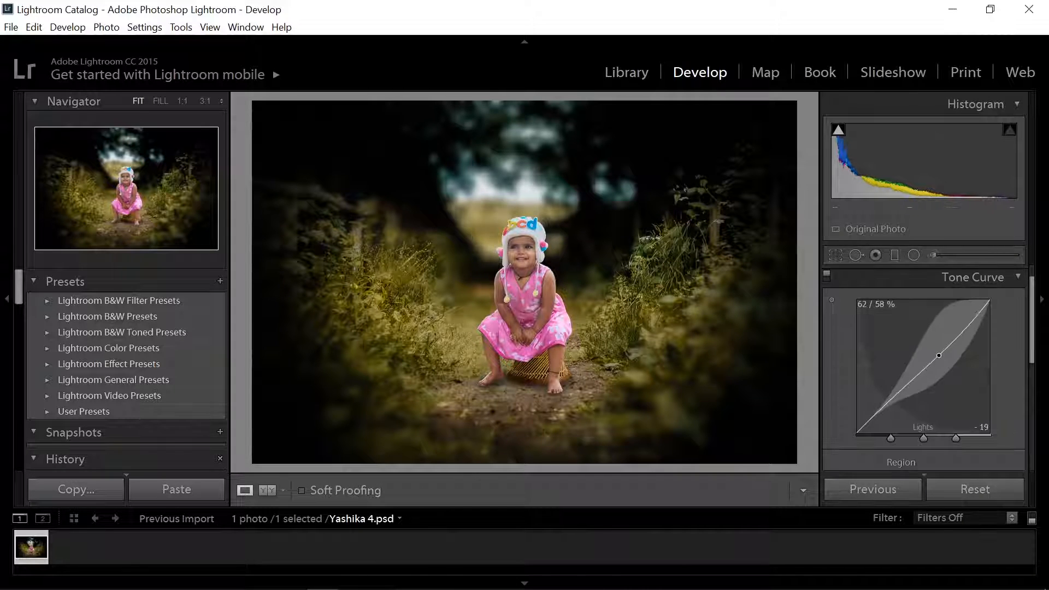
{"action": "left_click_drag", "start_coordinate": [939, 358], "coordinate": [939, 345]}
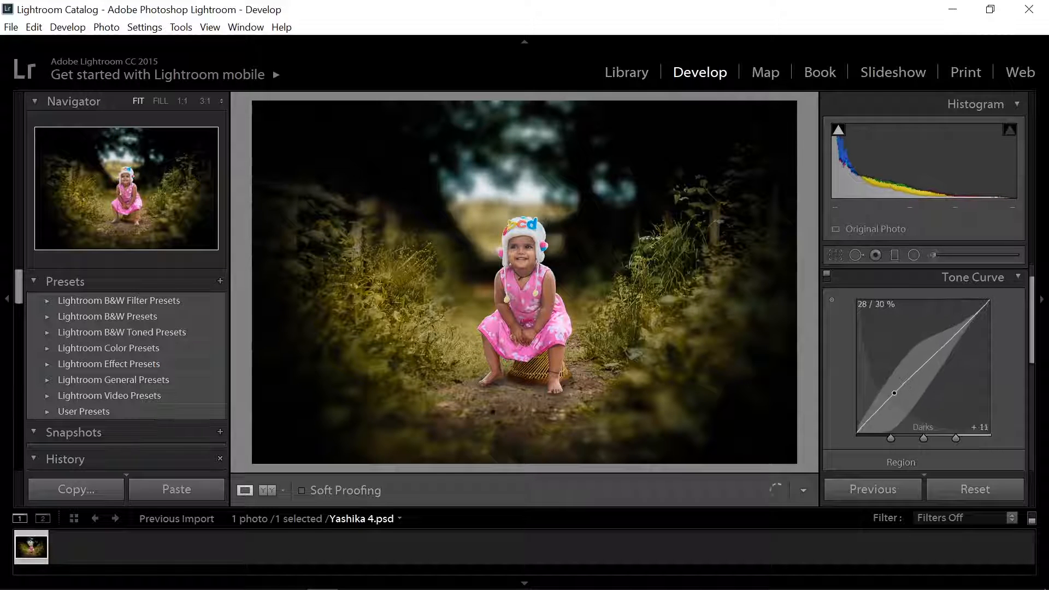
{"action": "left_click_drag", "start_coordinate": [894, 397], "coordinate": [894, 395]}
{"action": "left_click", "coordinate": [1017, 276]}
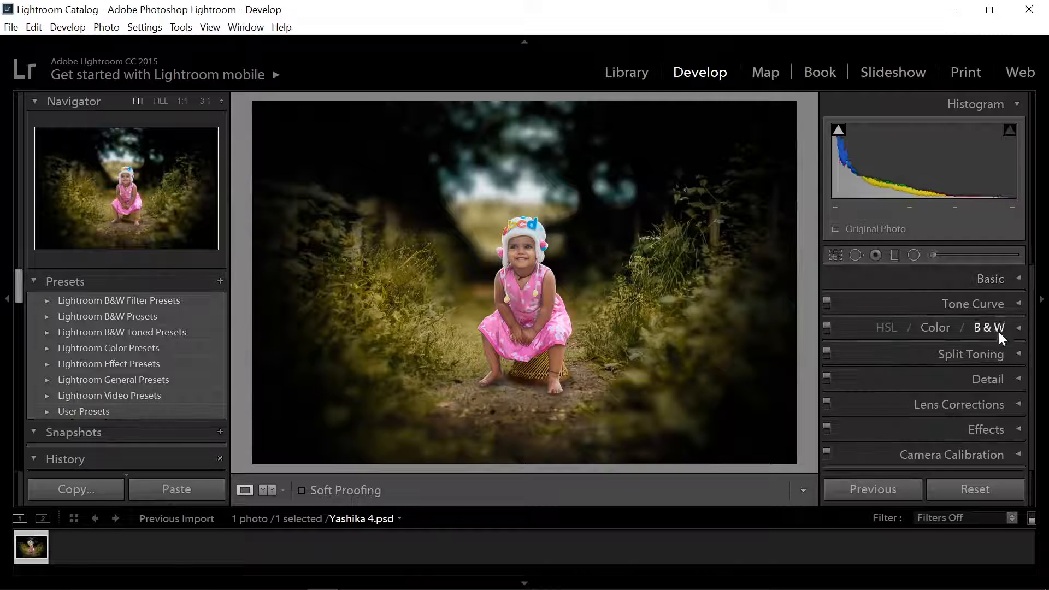
{"action": "left_click", "coordinate": [992, 429]}
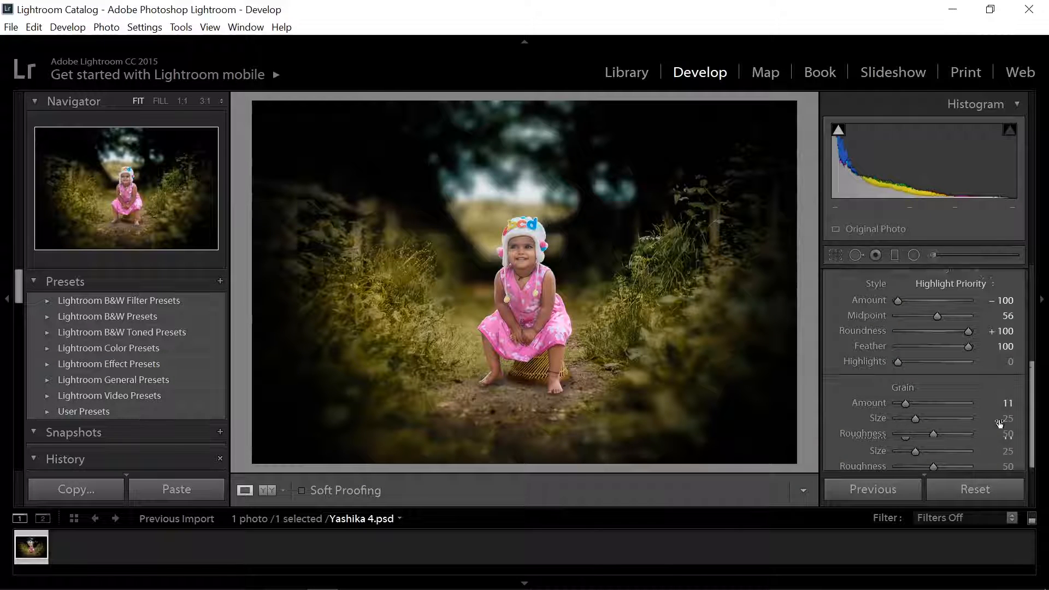
{"action": "scroll", "coordinate": [999, 421], "scroll_direction": "up", "scroll_amount": 3}
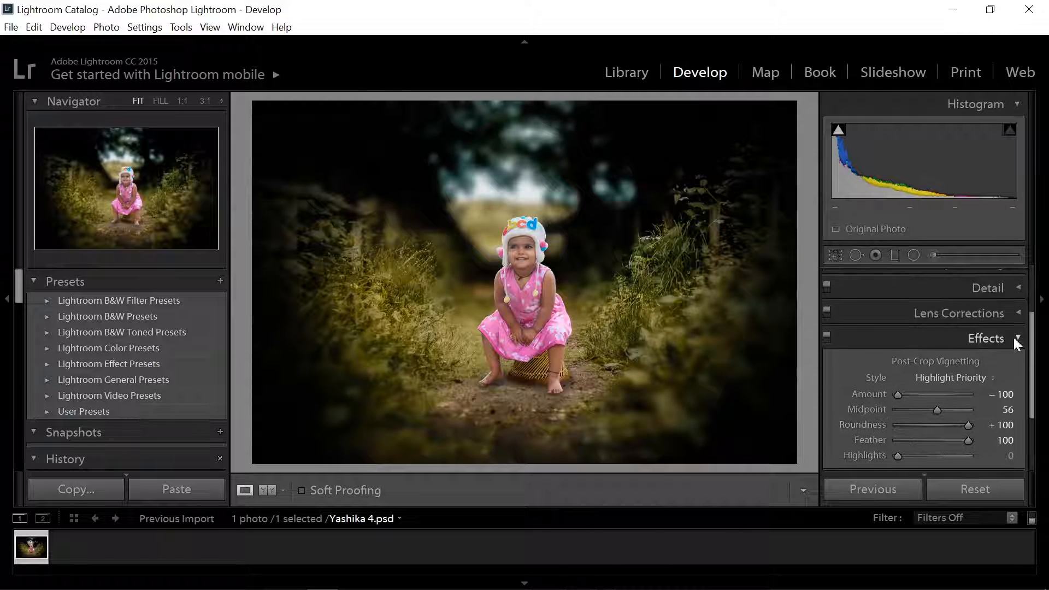
{"action": "left_click", "coordinate": [1013, 337]}
{"action": "left_click", "coordinate": [1016, 381]}
{"action": "left_click_drag", "start_coordinate": [1029, 358], "coordinate": [1033, 312]}
{"action": "left_click", "coordinate": [1016, 376]}
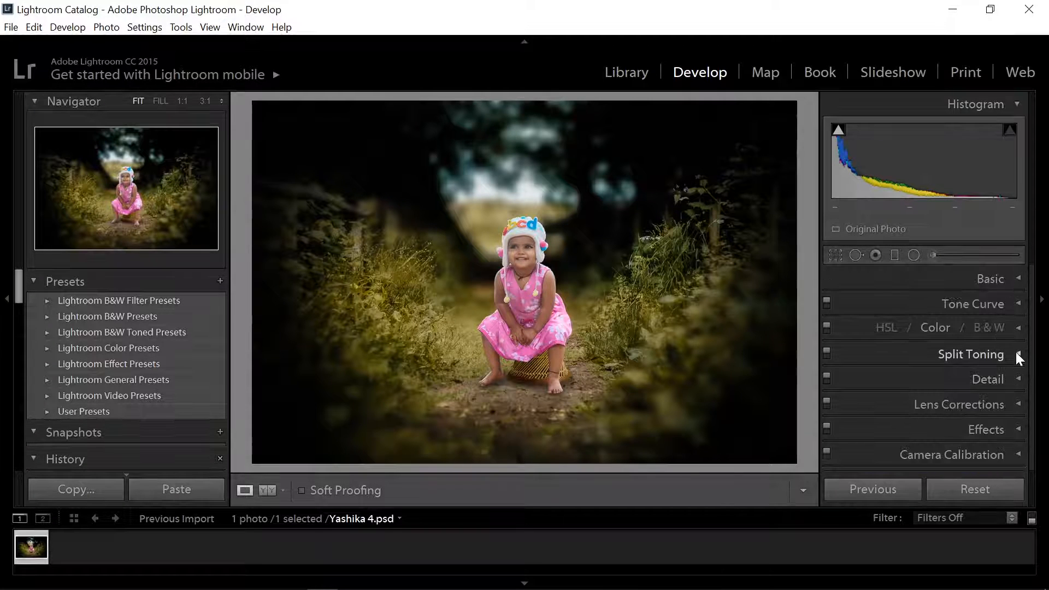
- Split-tone the photo's highlights with Hue 257 and Saturation 5
{"action": "left_click", "coordinate": [1015, 352]}
{"action": "mouse_move", "coordinate": [899, 374]}
{"action": "left_mouse_down"}
{"action": "mouse_move", "coordinate": [903, 359]}
{"action": "mouse_move", "coordinate": [965, 353]}
{"action": "mouse_move", "coordinate": [902, 362]}
{"action": "mouse_move", "coordinate": [926, 363]}
{"action": "mouse_move", "coordinate": [912, 377]}
{"action": "mouse_move", "coordinate": [925, 359]}
{"action": "mouse_move", "coordinate": [965, 353]}
{"action": "mouse_move", "coordinate": [886, 362]}
{"action": "mouse_move", "coordinate": [948, 359]}
{"action": "mouse_move", "coordinate": [901, 375]}
{"action": "left_mouse_up"}
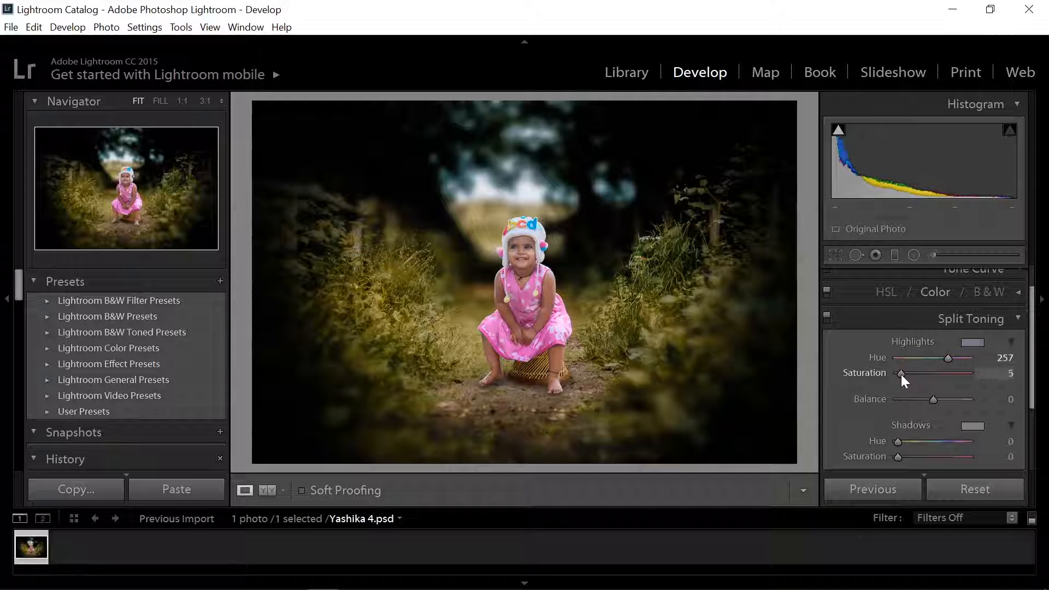
- Set the split-toning highlights' Saturation to 3, check the child's face at 1:1 zoom, and collapse the section
{"action": "mouse_move", "coordinate": [898, 442]}
{"action": "left_mouse_down"}
{"action": "mouse_move", "coordinate": [919, 441]}
{"action": "mouse_move", "coordinate": [901, 459]}
{"action": "mouse_move", "coordinate": [965, 440]}
{"action": "mouse_move", "coordinate": [907, 438]}
{"action": "mouse_move", "coordinate": [967, 442]}
{"action": "mouse_move", "coordinate": [894, 444]}
{"action": "mouse_move", "coordinate": [911, 445]}
{"action": "mouse_move", "coordinate": [891, 457]}
{"action": "mouse_move", "coordinate": [888, 441]}
{"action": "left_mouse_up"}
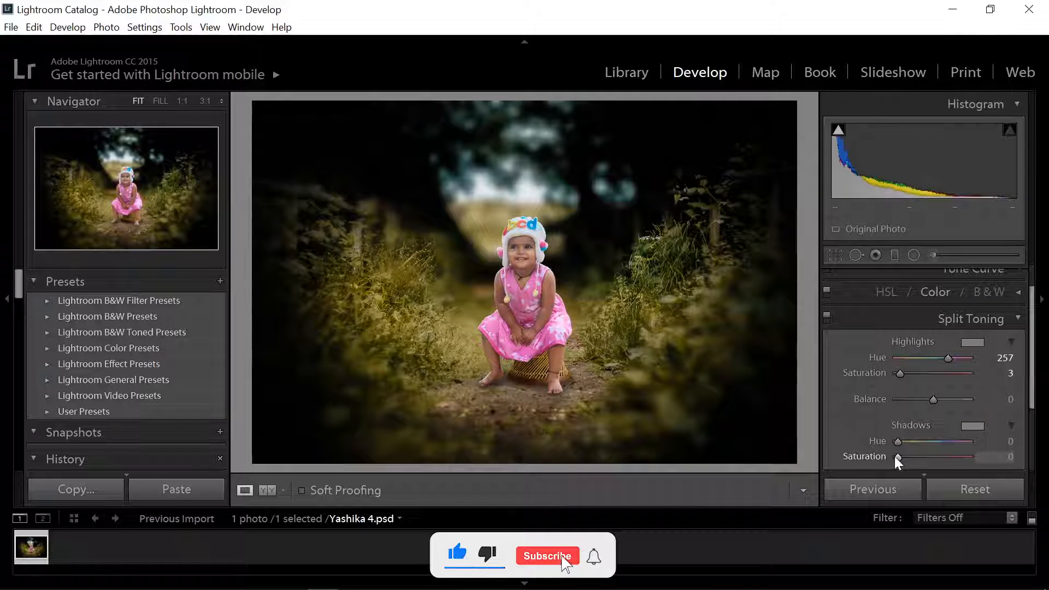
{"action": "left_click", "coordinate": [522, 274]}
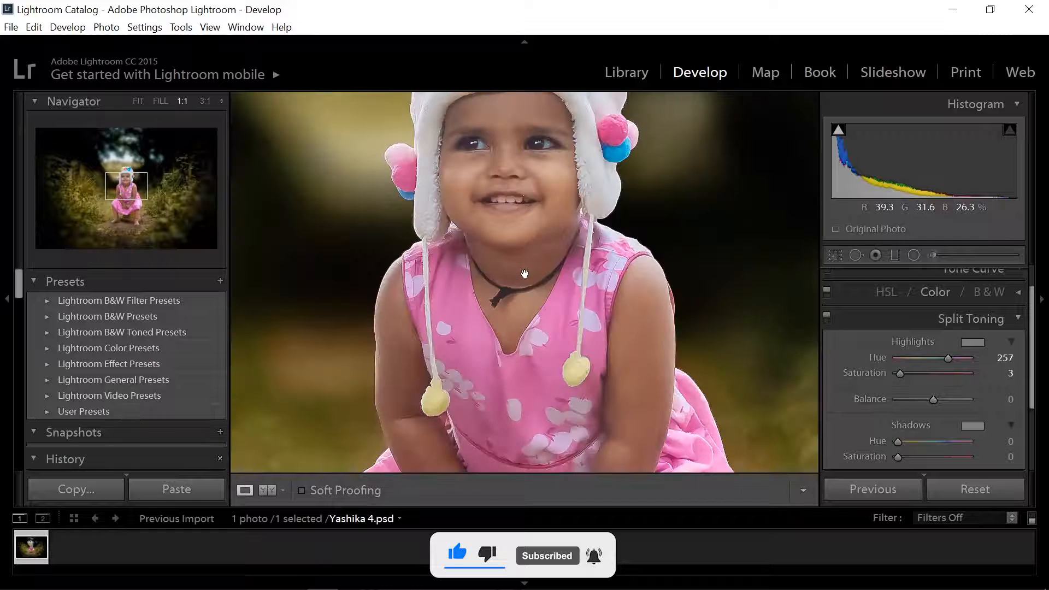
{"action": "left_click_drag", "start_coordinate": [537, 216], "coordinate": [543, 426]}
{"action": "left_click", "coordinate": [507, 312]}
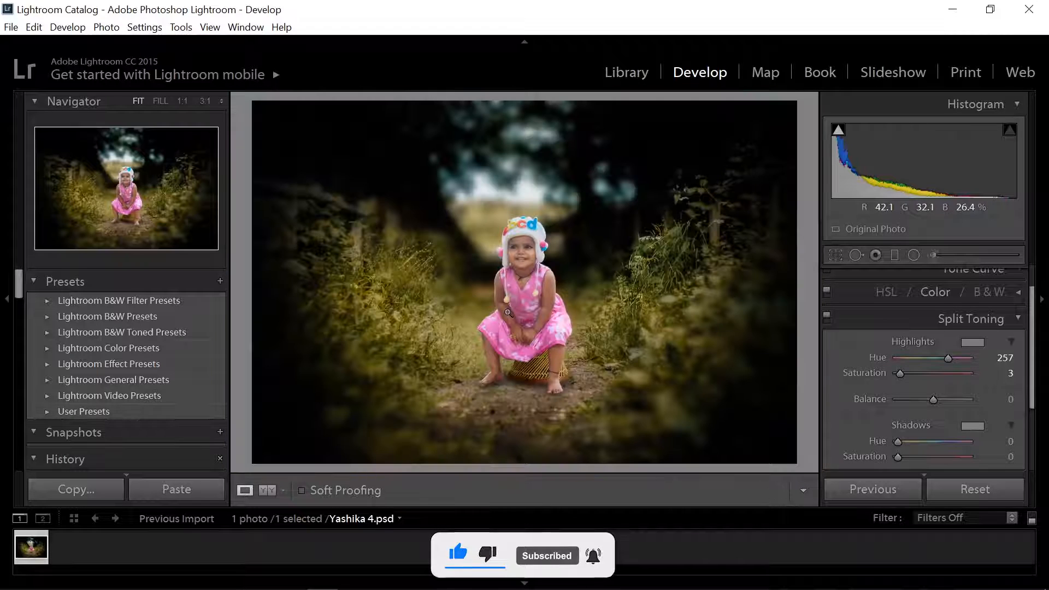
{"action": "left_click", "coordinate": [1022, 313]}
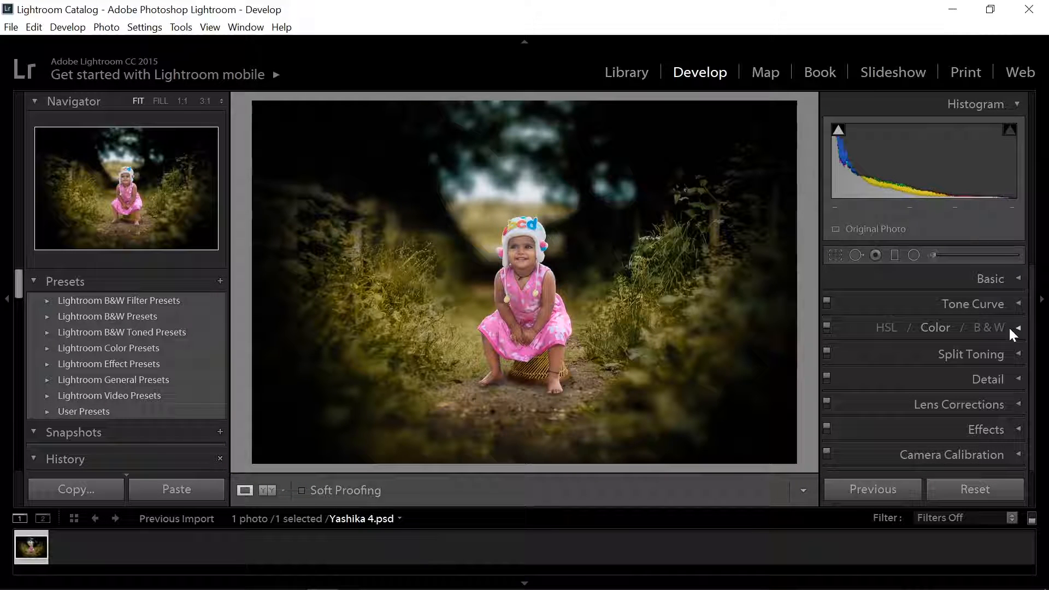
- Refine the Basic tone adjustments with Exposure −0.19 and Highlights −35
{"action": "left_click", "coordinate": [1021, 280]}
{"action": "left_click_drag", "start_coordinate": [930, 408], "coordinate": [931, 409]}
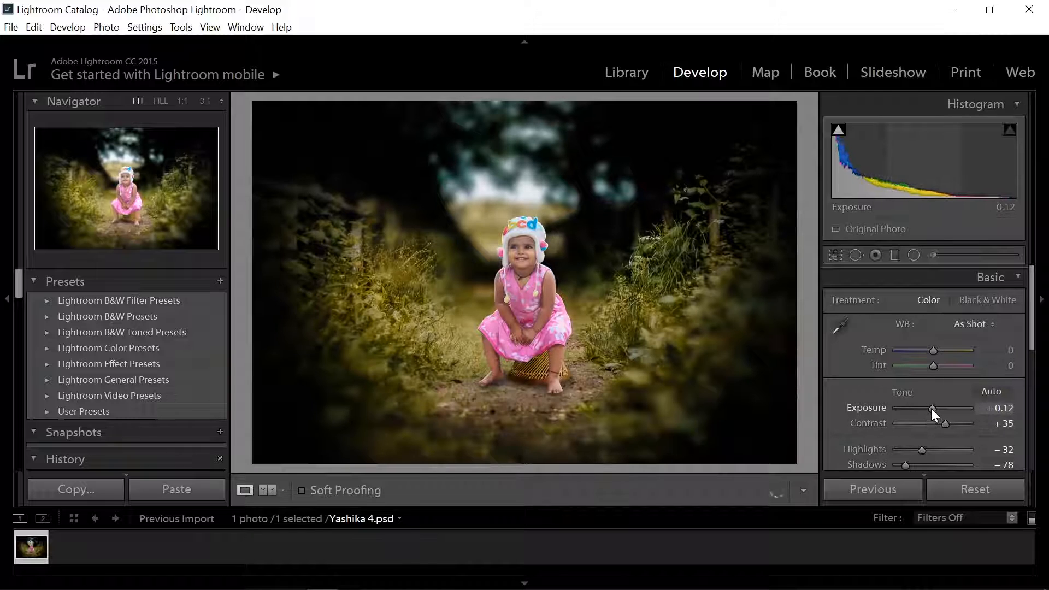
{"action": "double_click", "coordinate": [931, 408]}
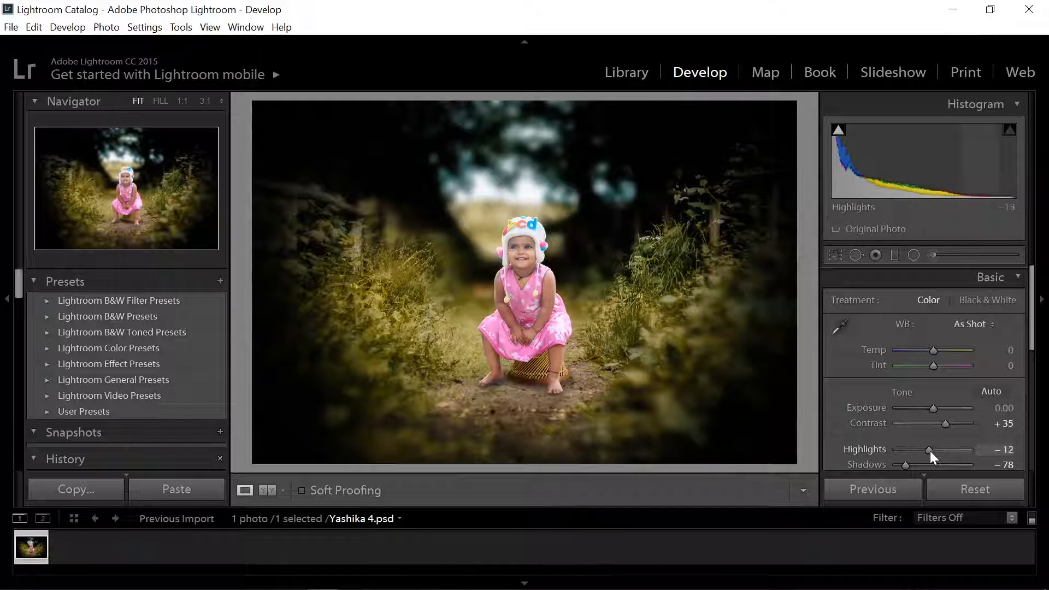
{"action": "left_click_drag", "start_coordinate": [934, 408], "coordinate": [932, 408]}
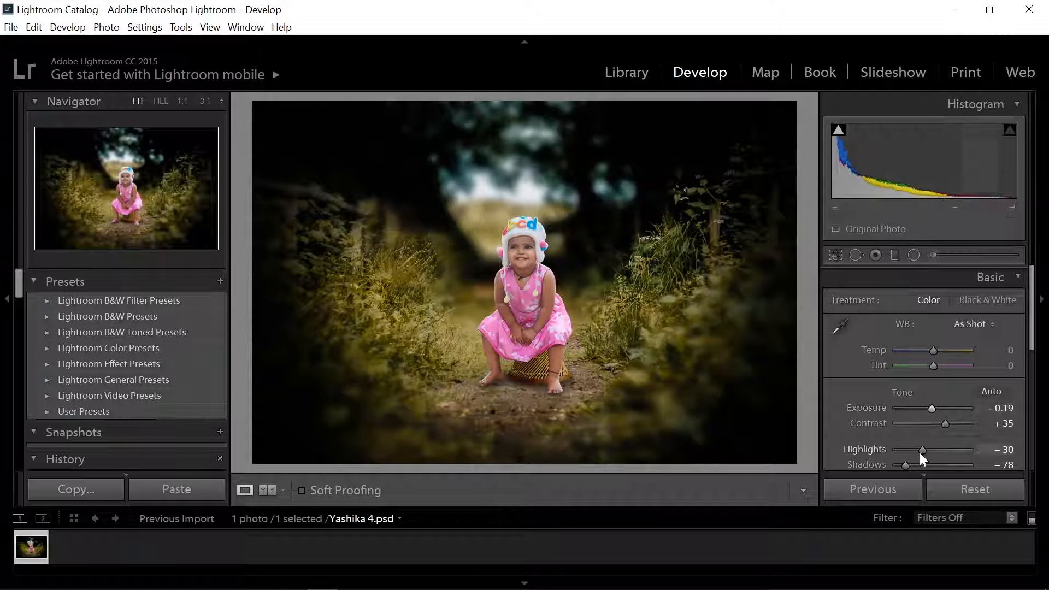
{"action": "left_click_drag", "start_coordinate": [922, 450], "coordinate": [919, 451]}
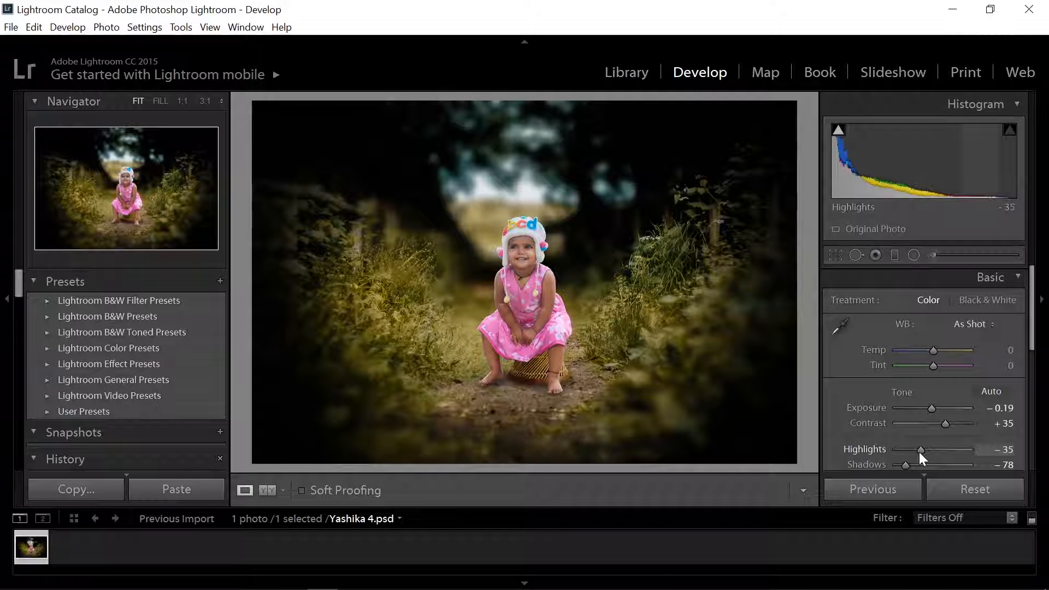